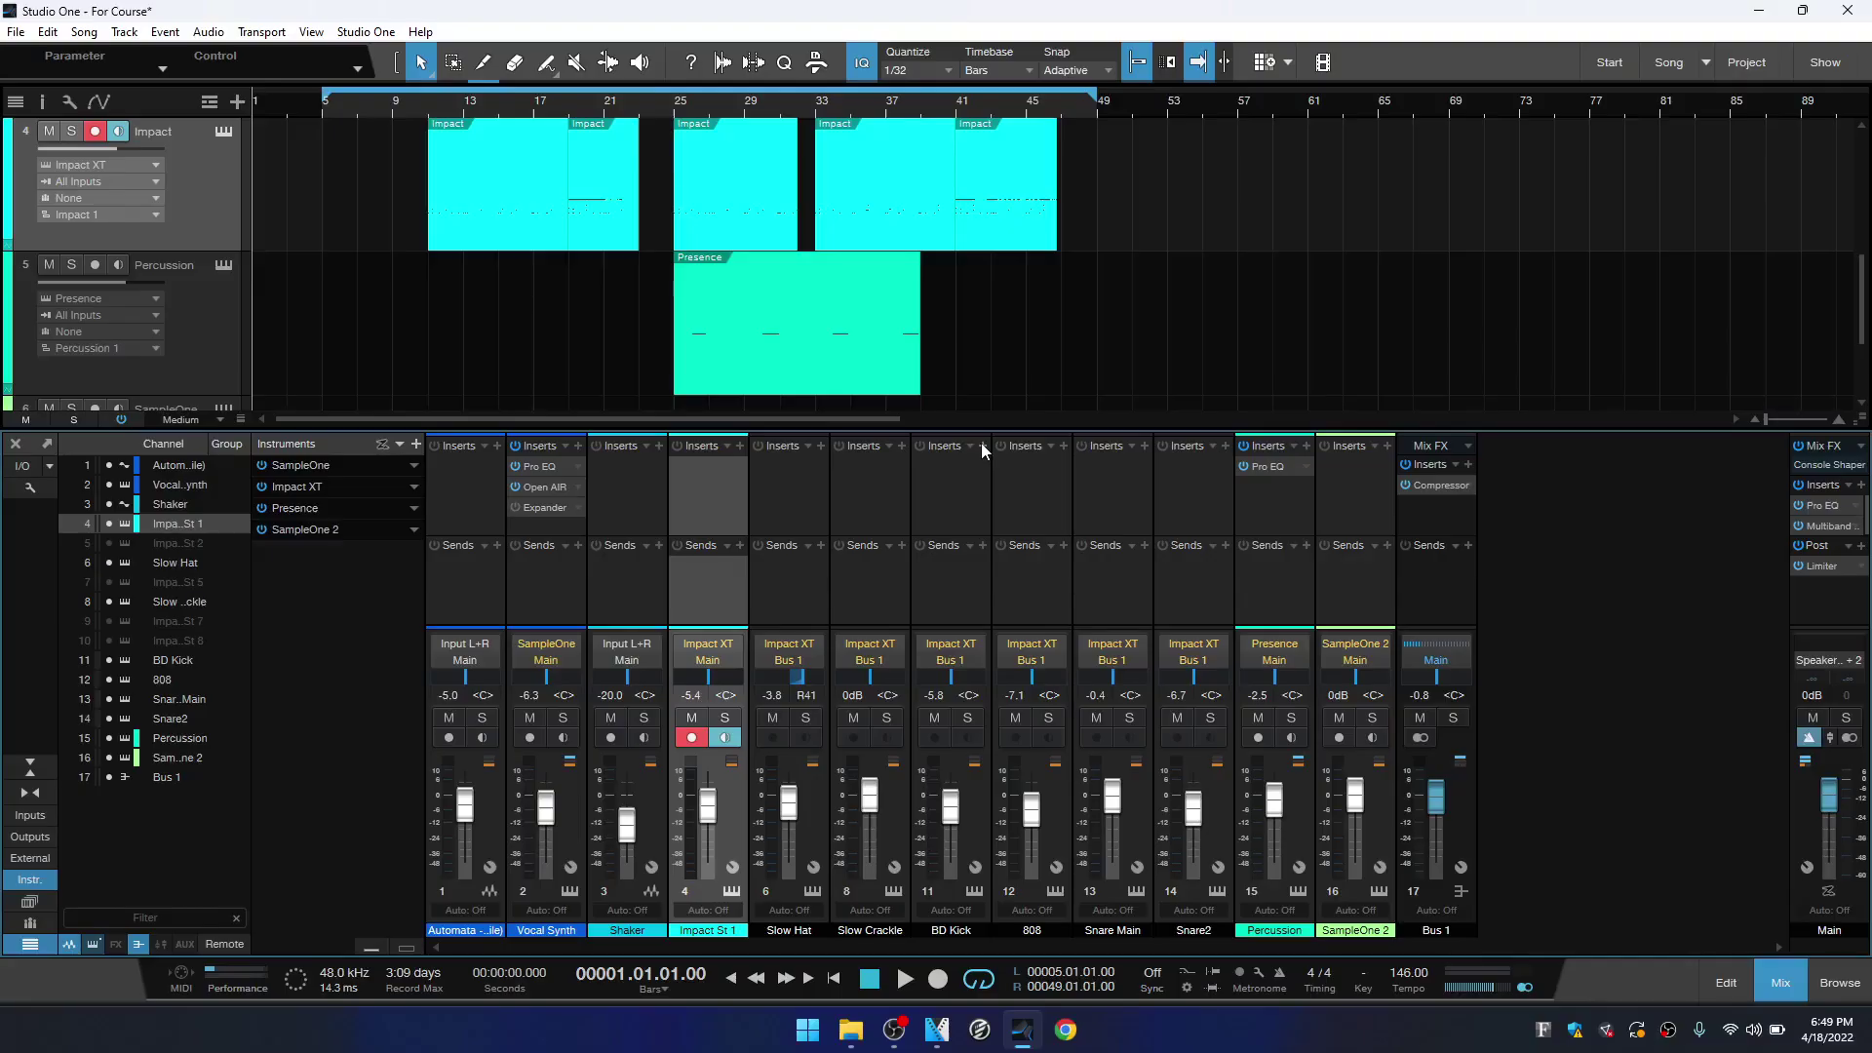
# Load the PreSonus Expander into an insert slot on the BD Kick channel
pyautogui.click(981, 443)
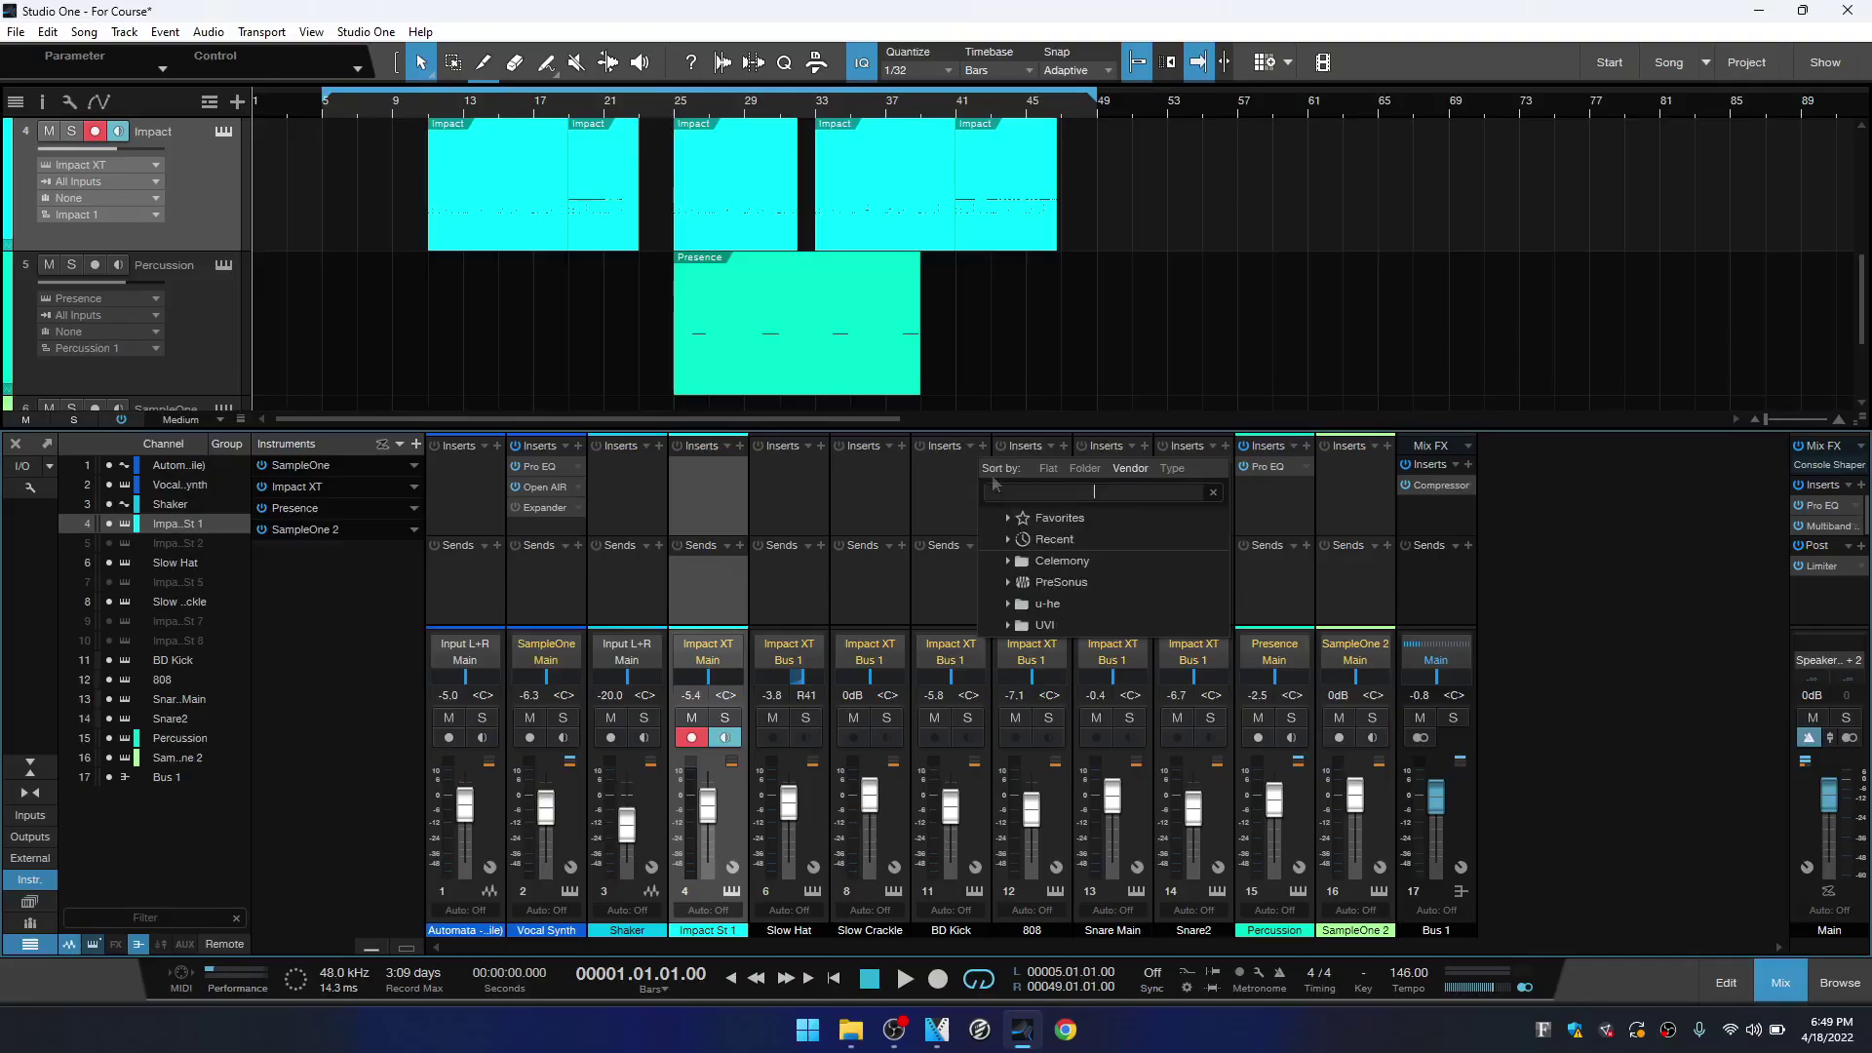
pyautogui.click(1061, 582)
pyautogui.click(1082, 819)
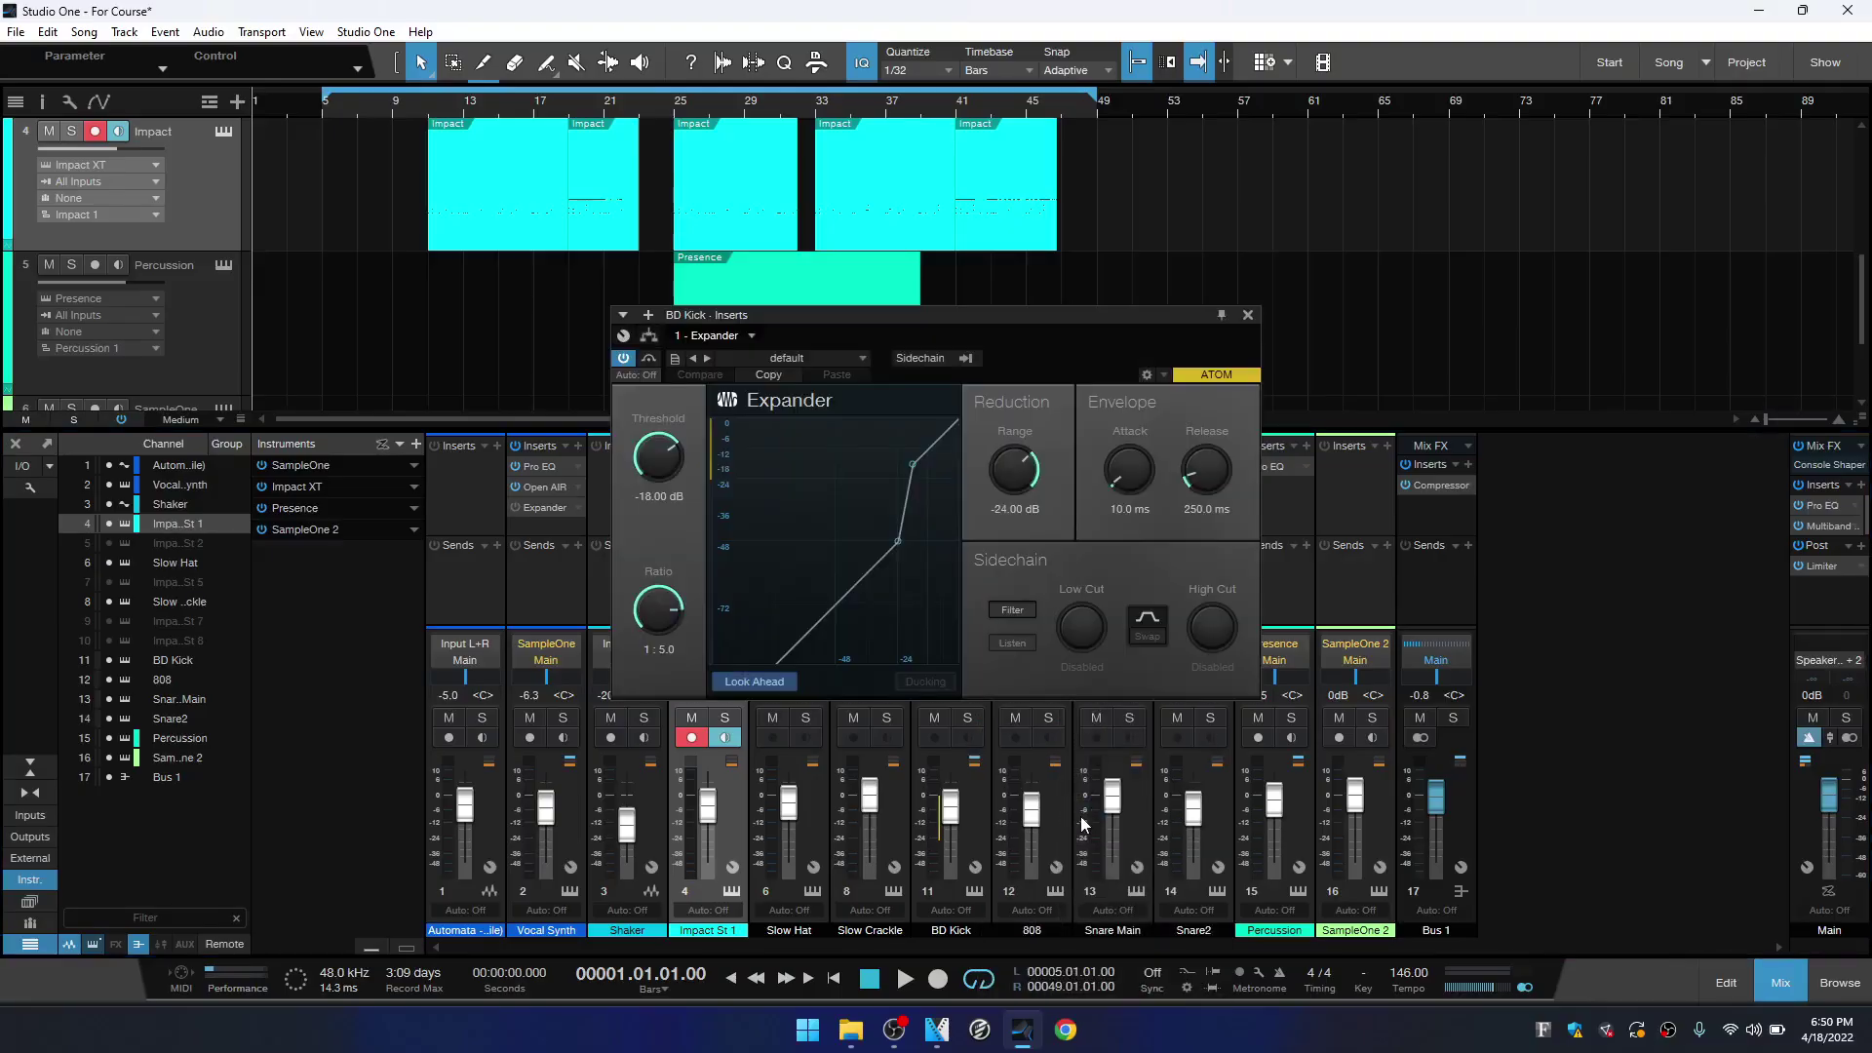
pyautogui.click(1249, 315)
# Open the Impact drum part in the drum editor from the Browser, follow the playhead, then stop playback
pyautogui.click(1840, 982)
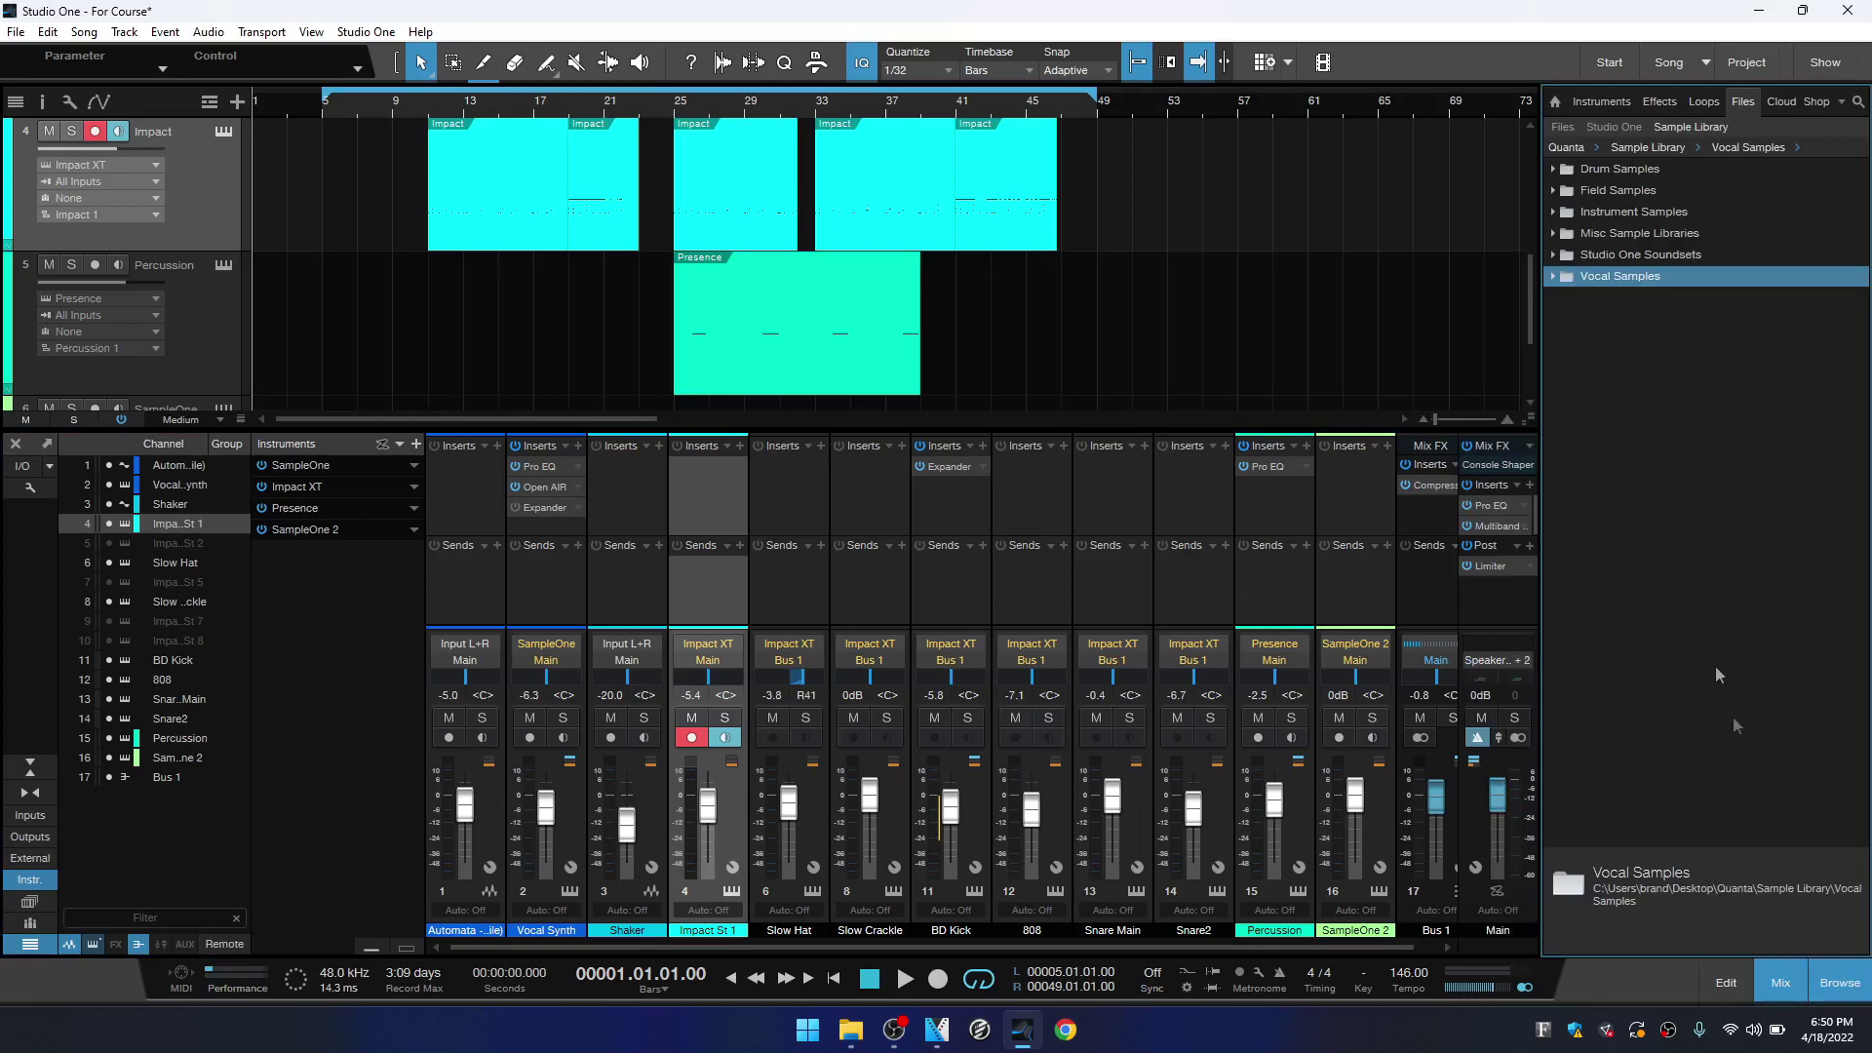
pyautogui.click(1651, 104)
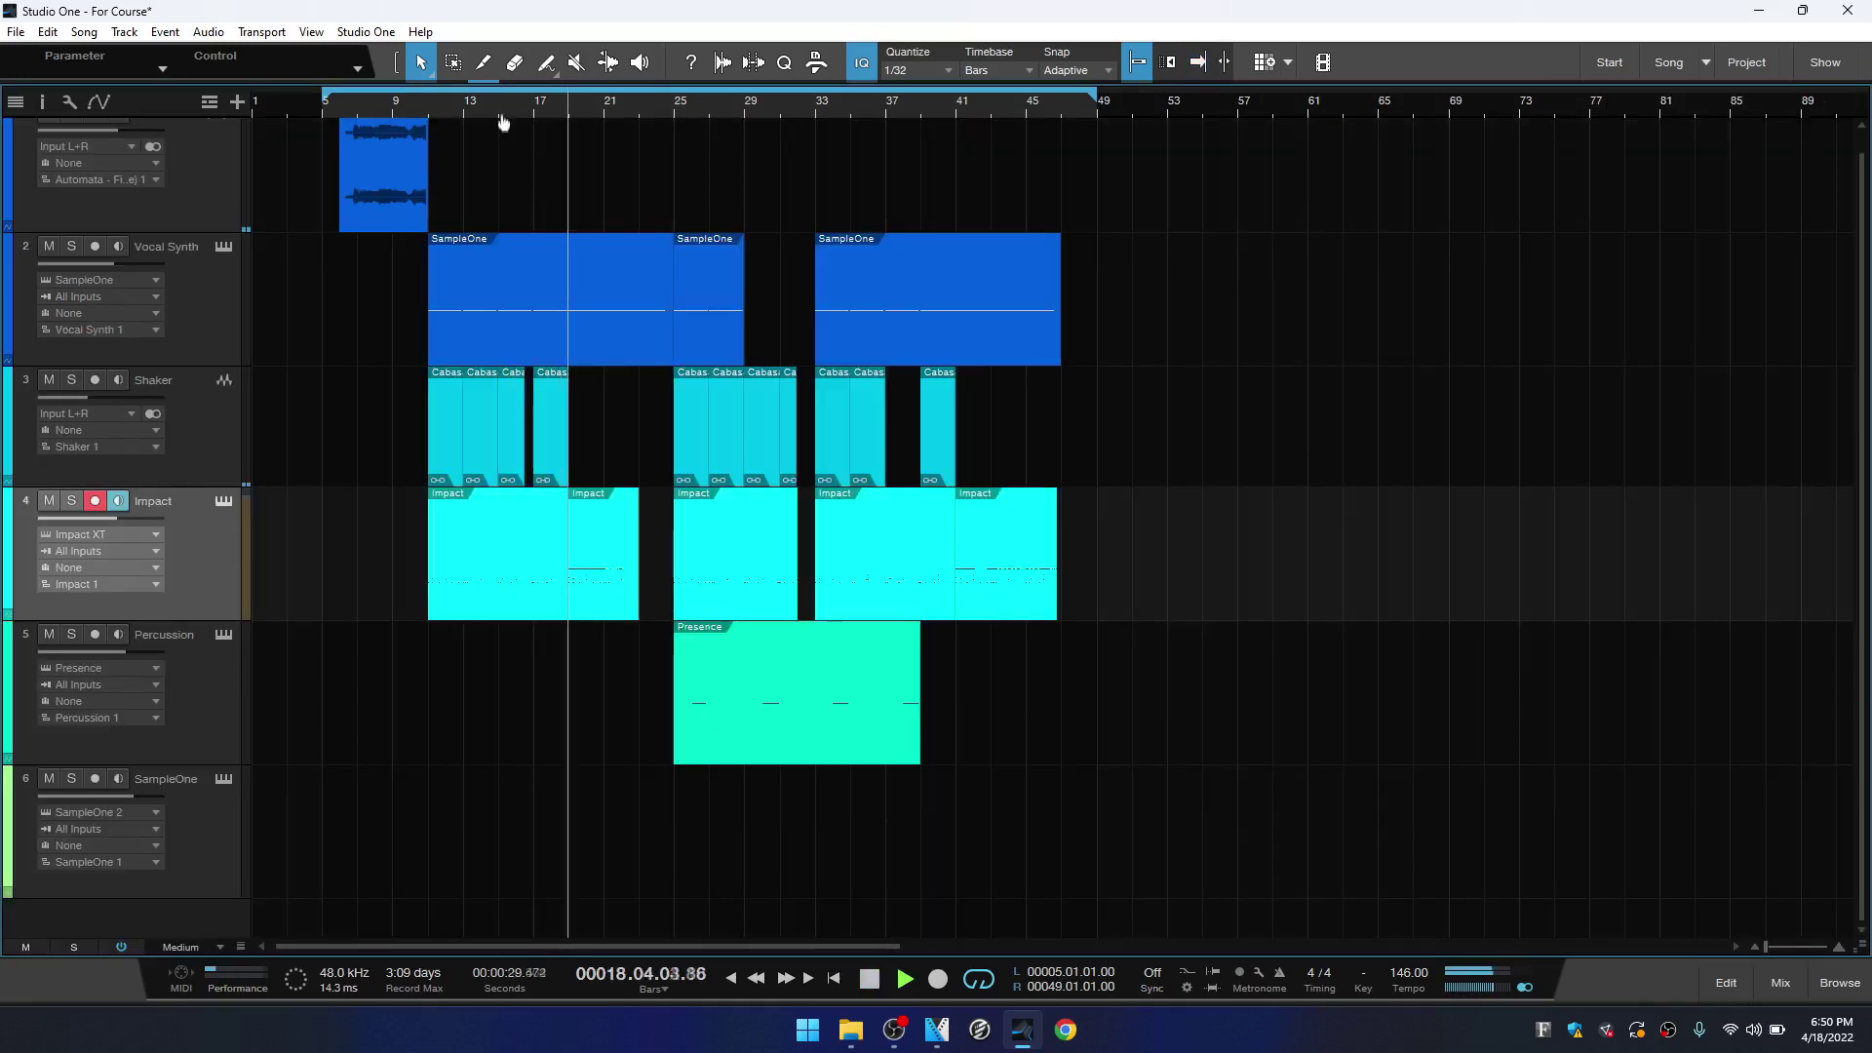
pyautogui.scroll(5, 500, 154)
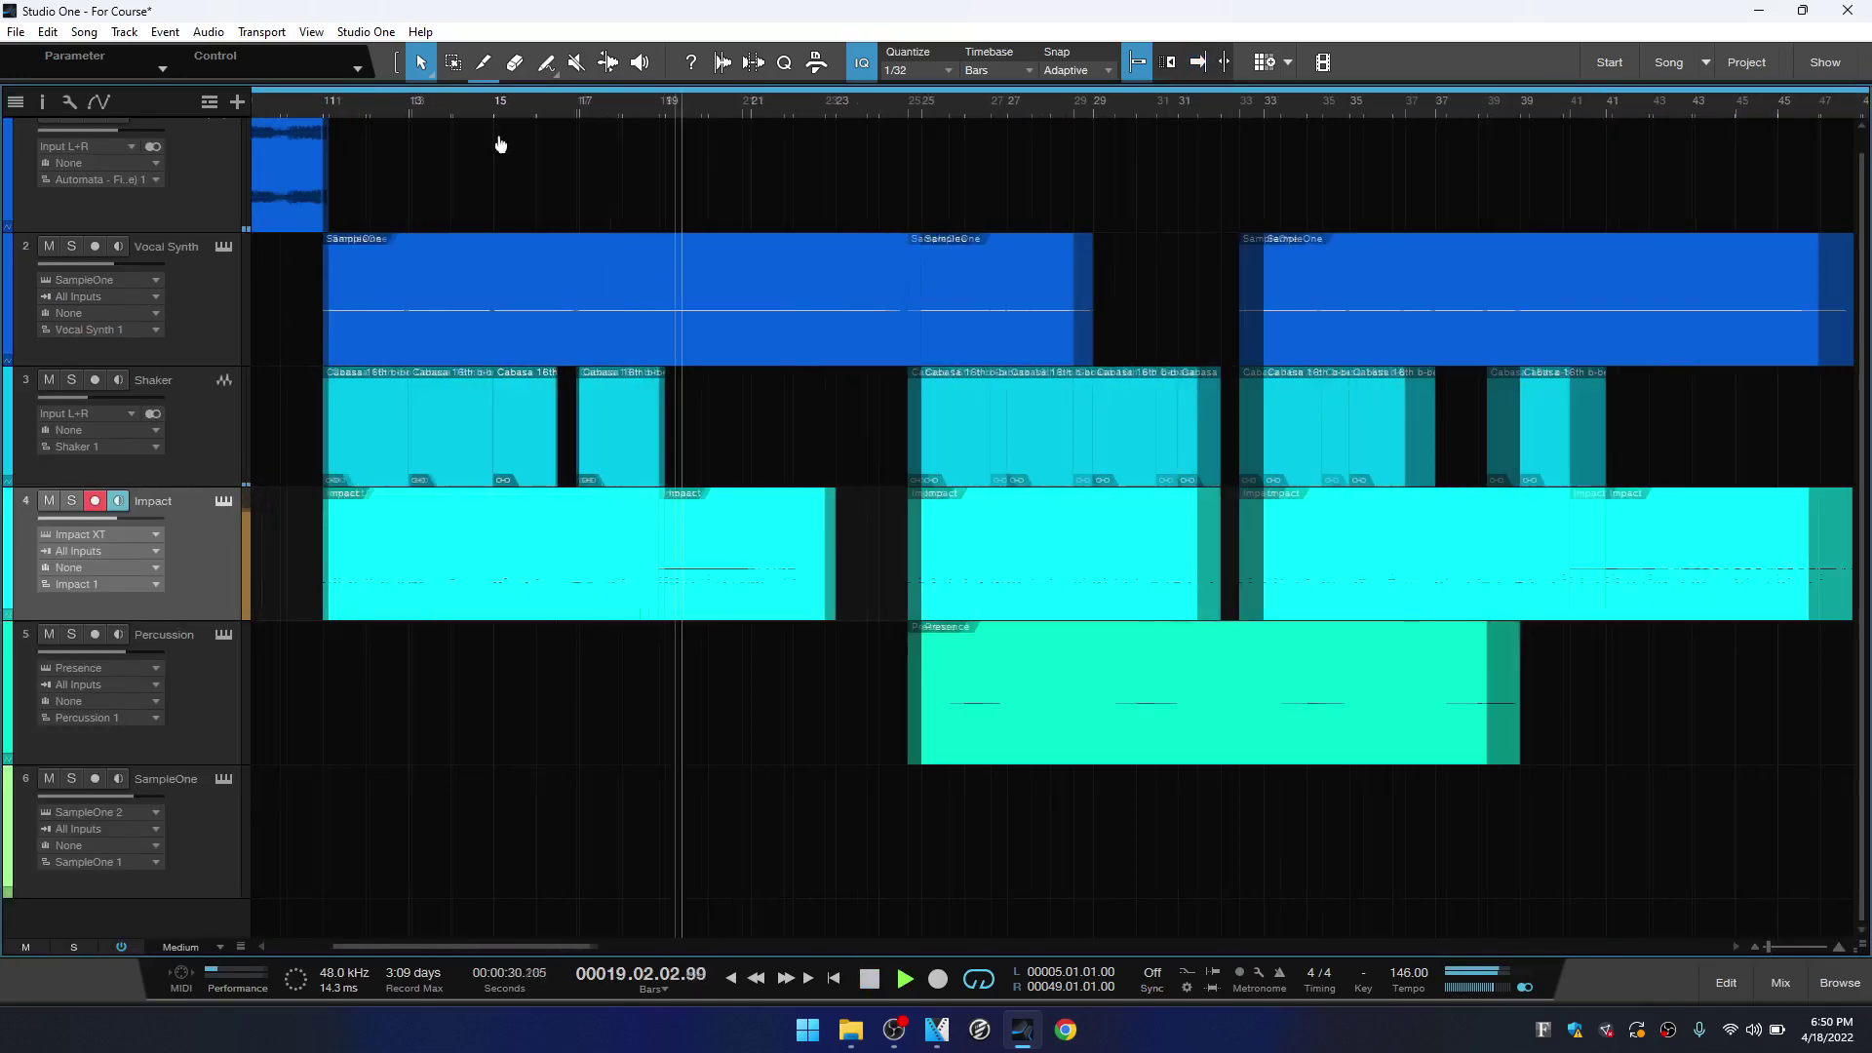
pyautogui.scroll(3, 501, 154)
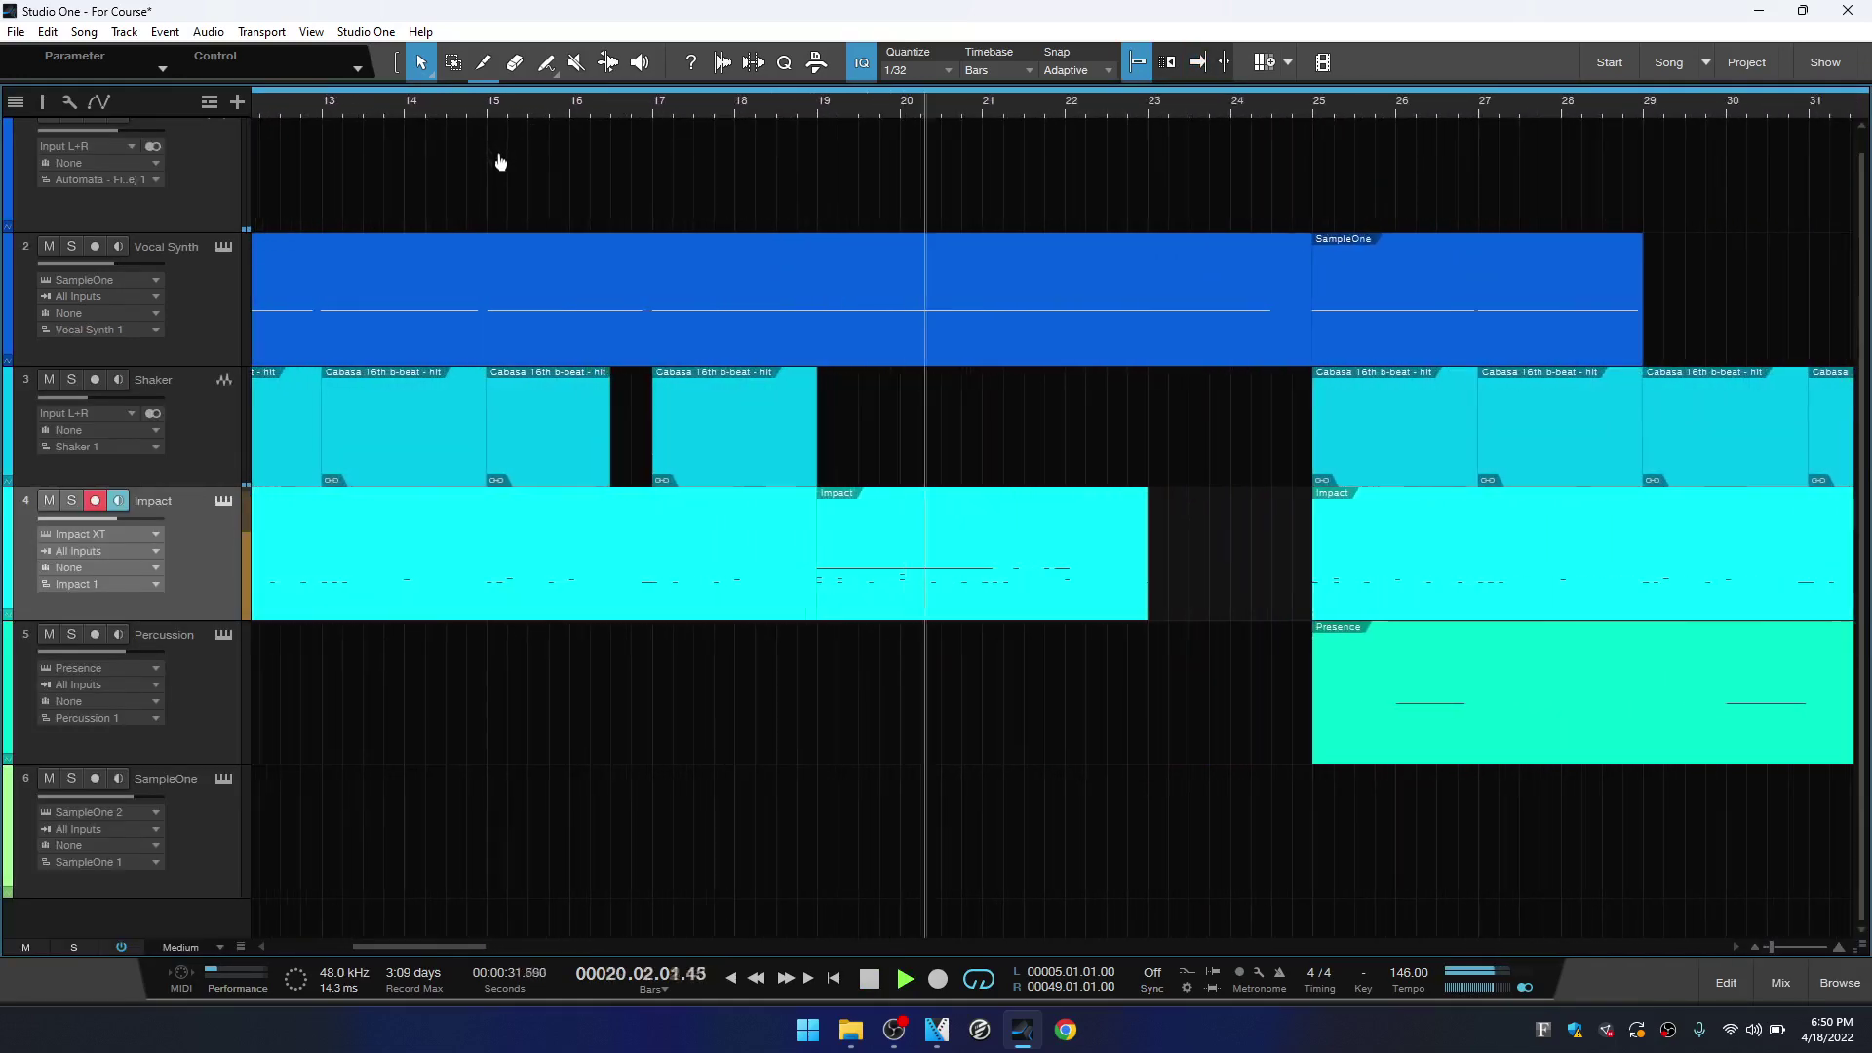
pyautogui.doubleClick(993, 599)
pyautogui.press('f')
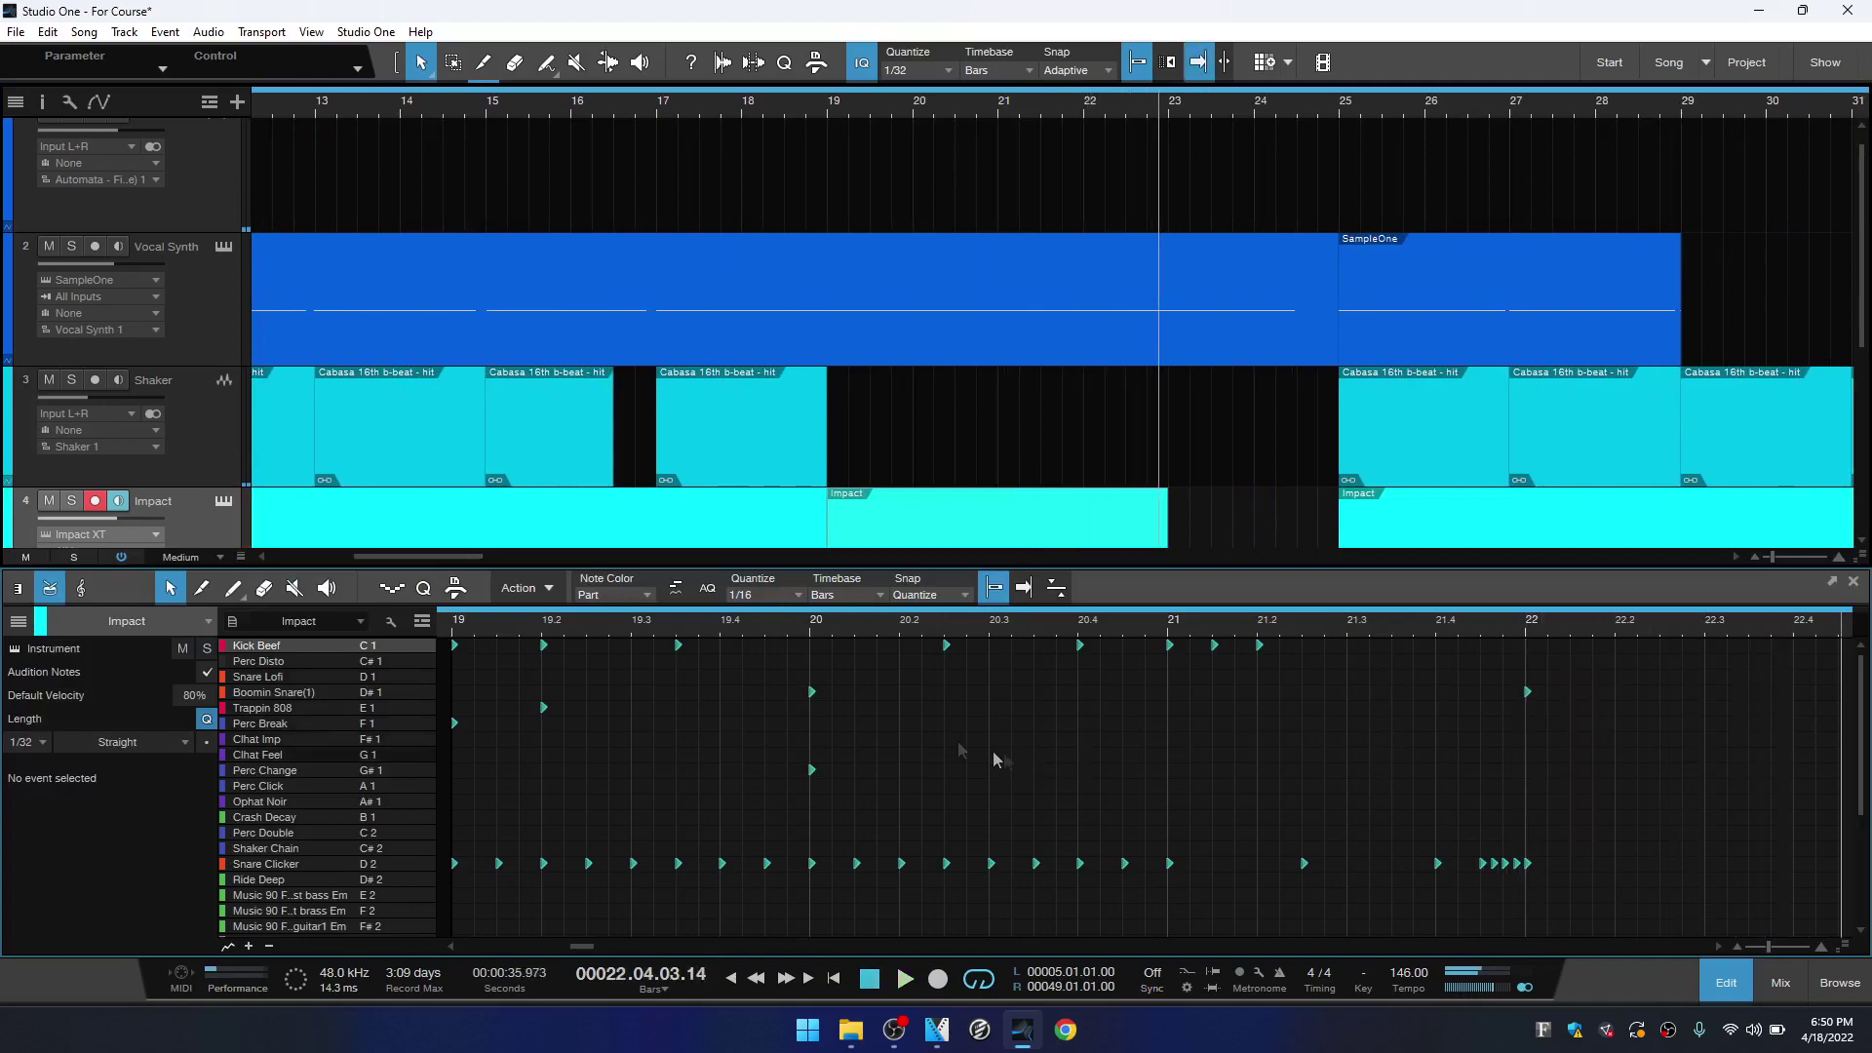
pyautogui.press('space')
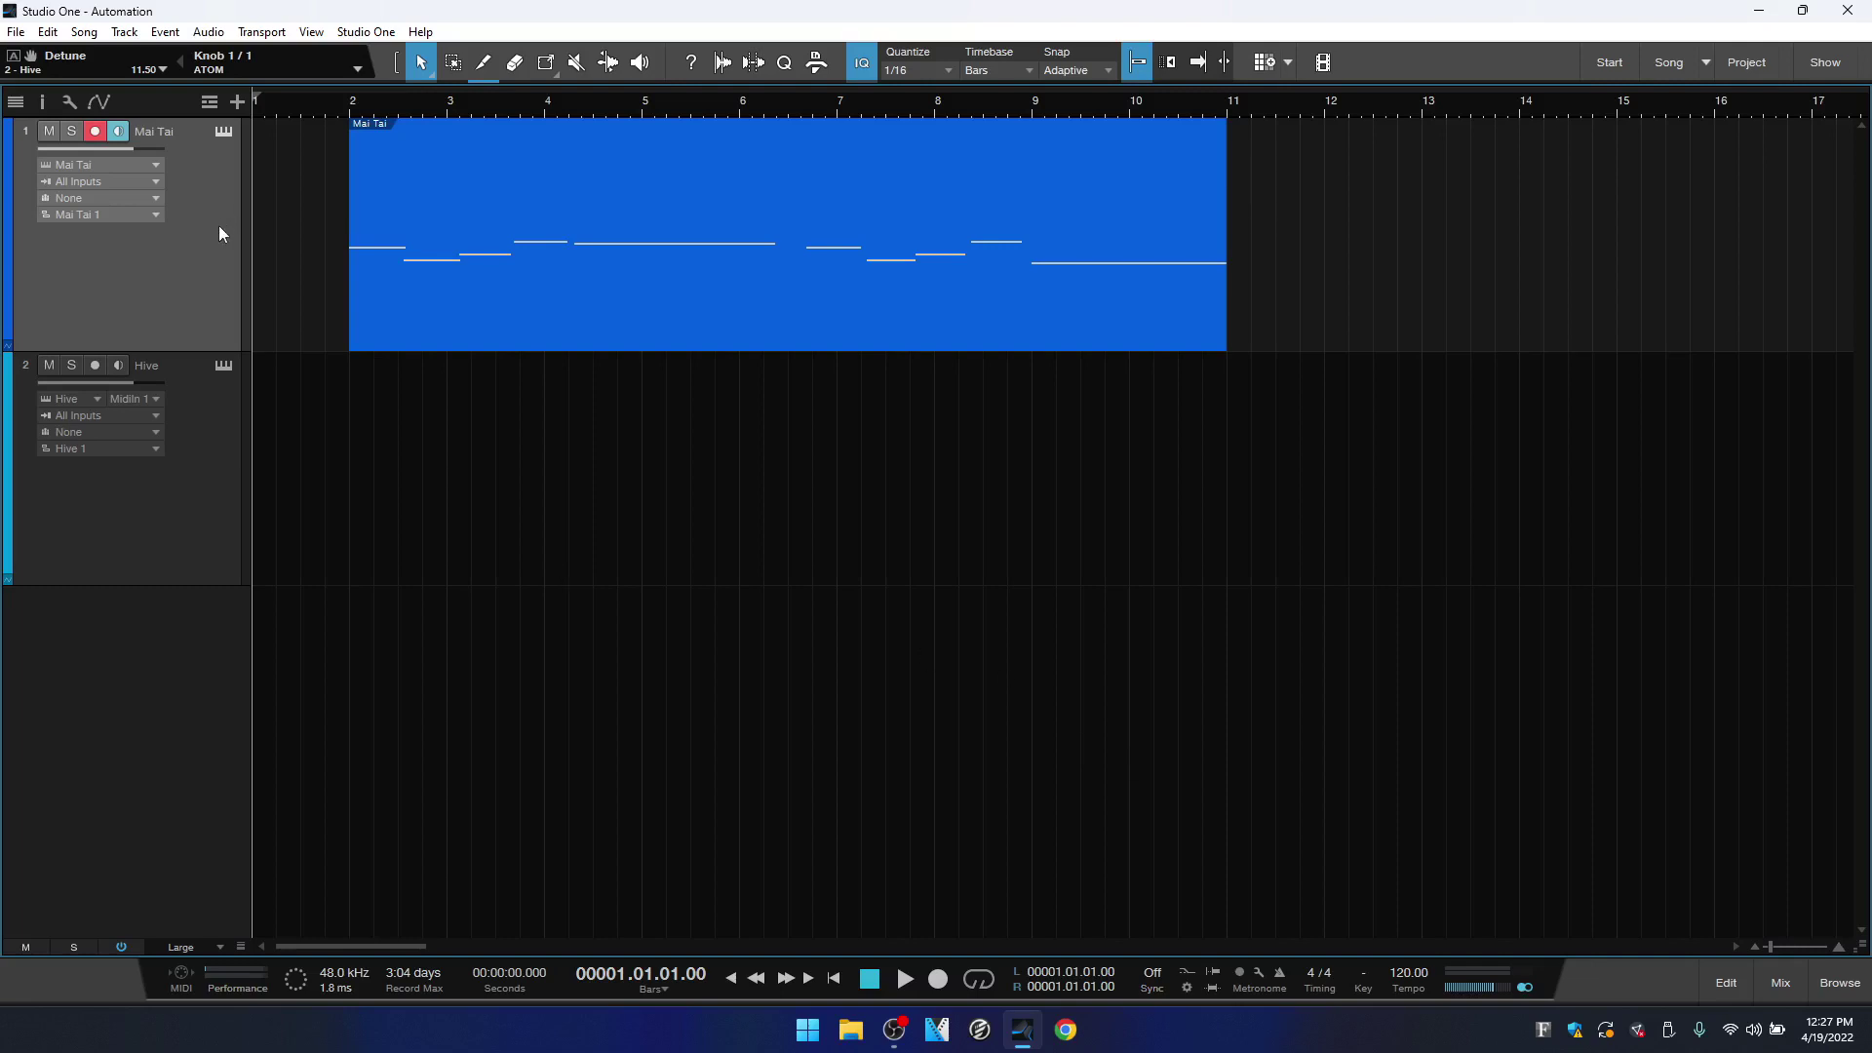
# Open and close the Mai Tai synth editor twice to inspect the pad preset
pyautogui.click(223, 133)
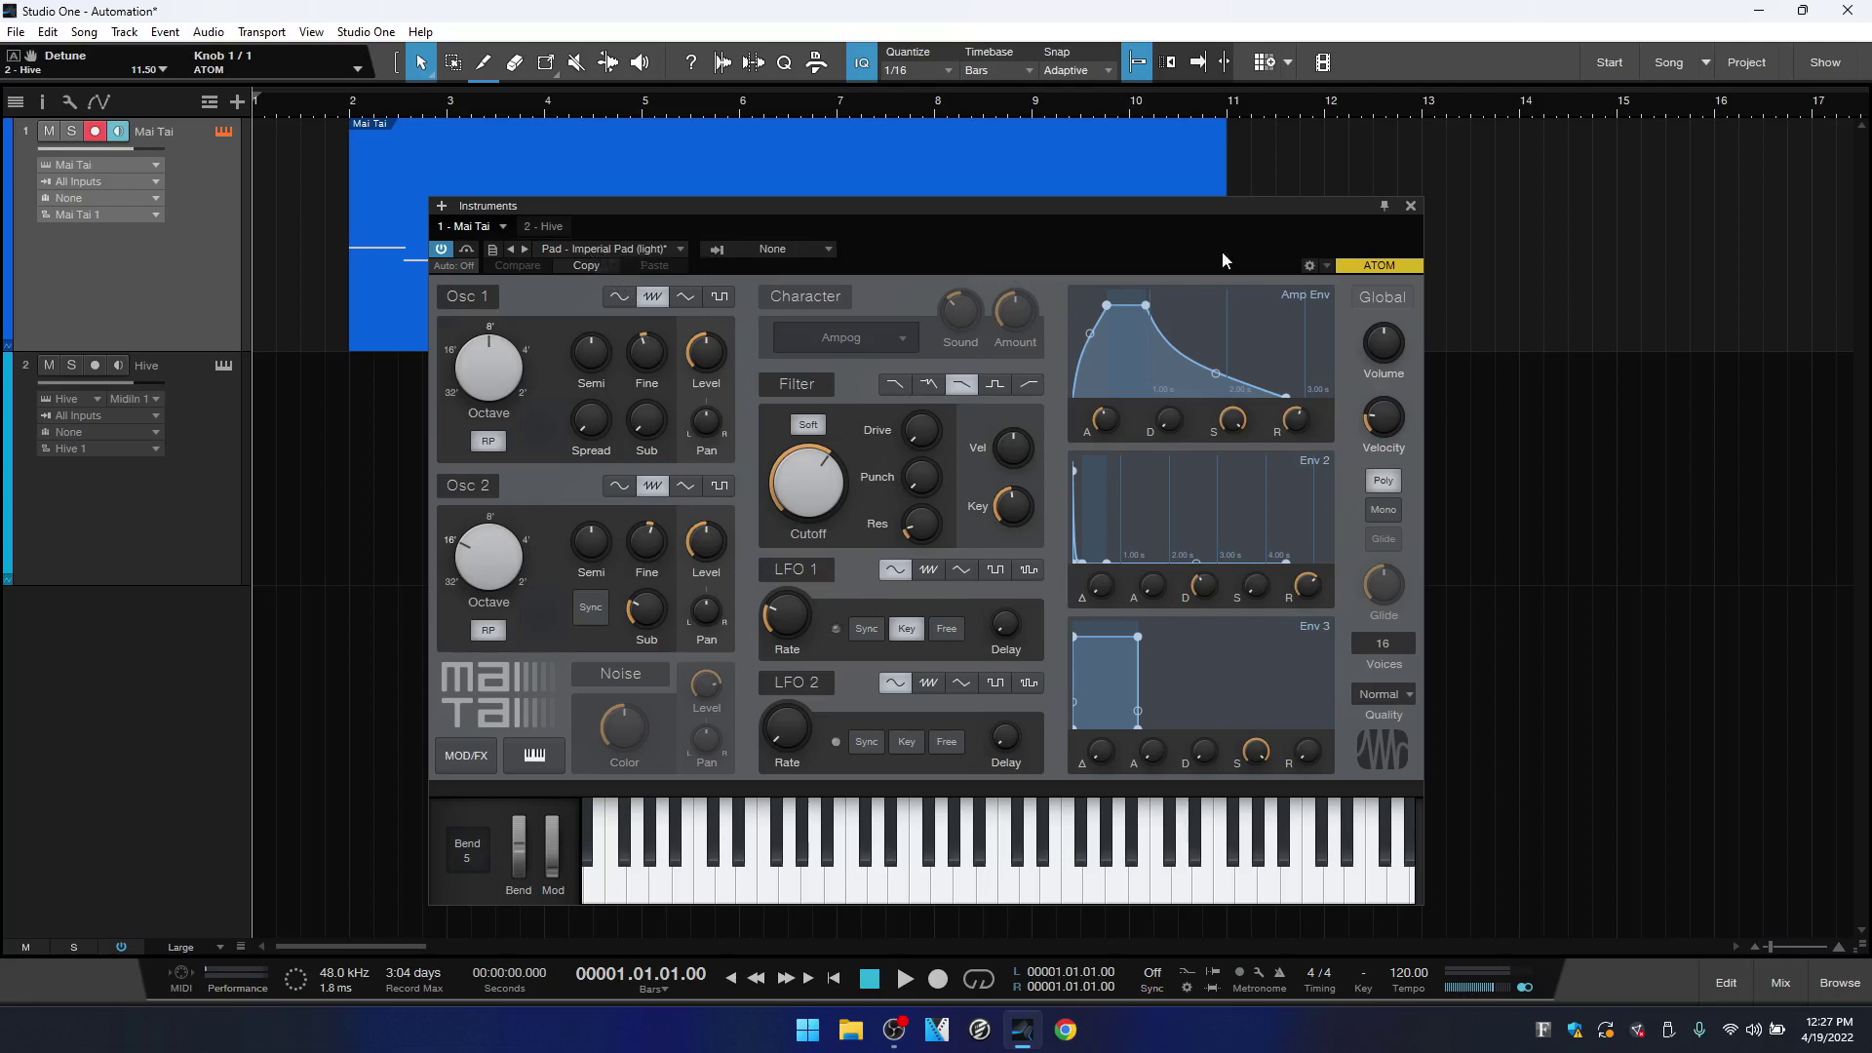
pyautogui.click(1411, 207)
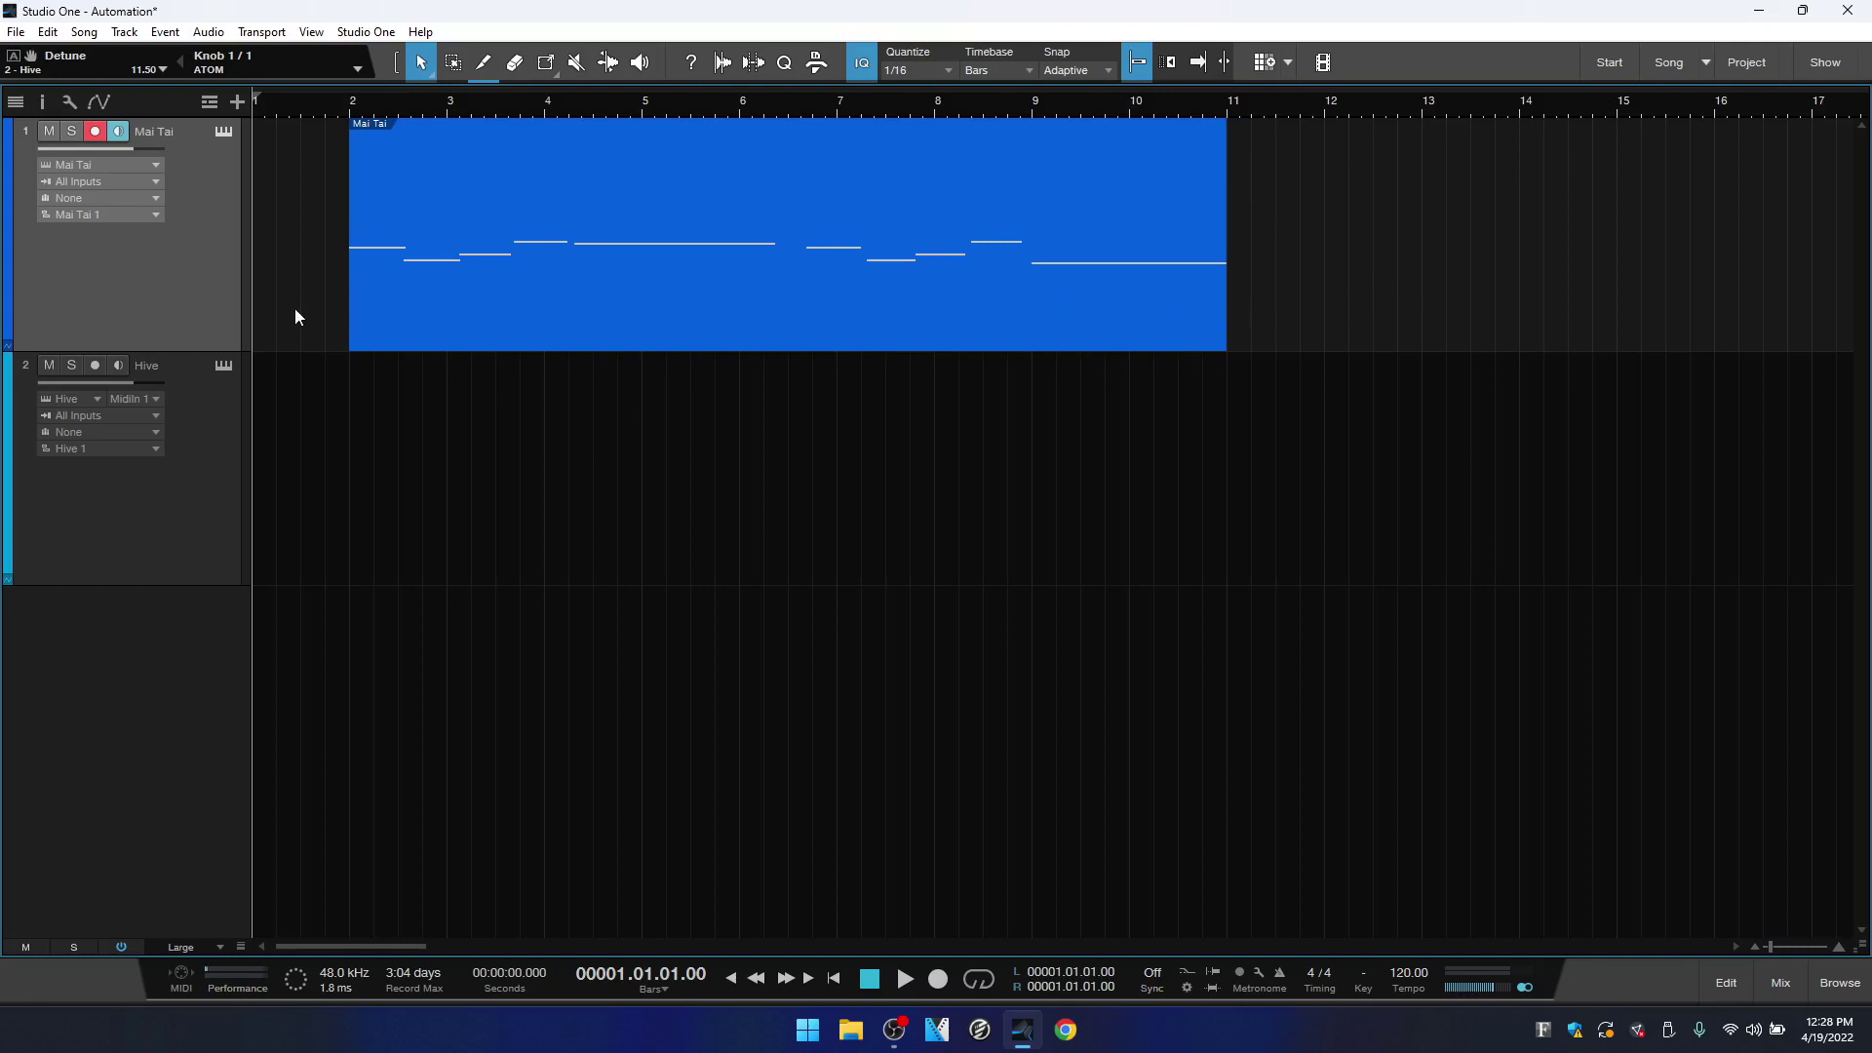
pyautogui.click(228, 133)
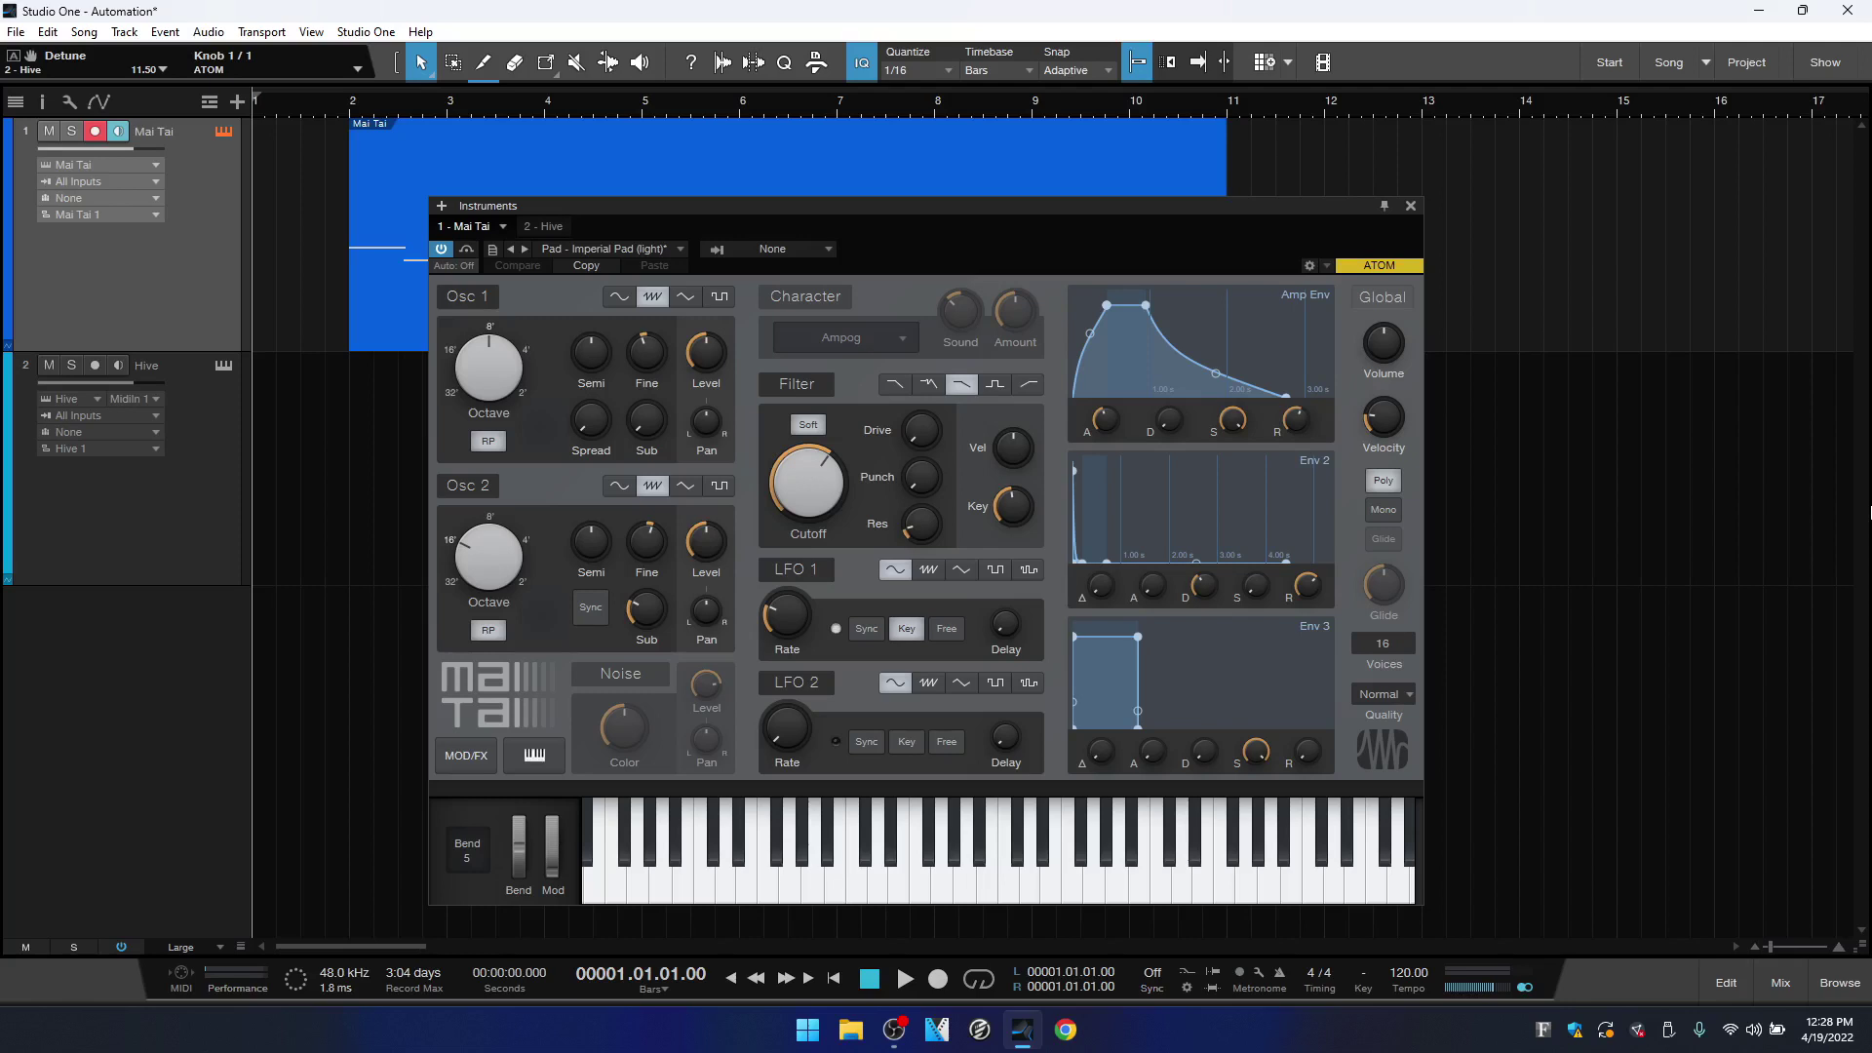
pyautogui.click(1405, 206)
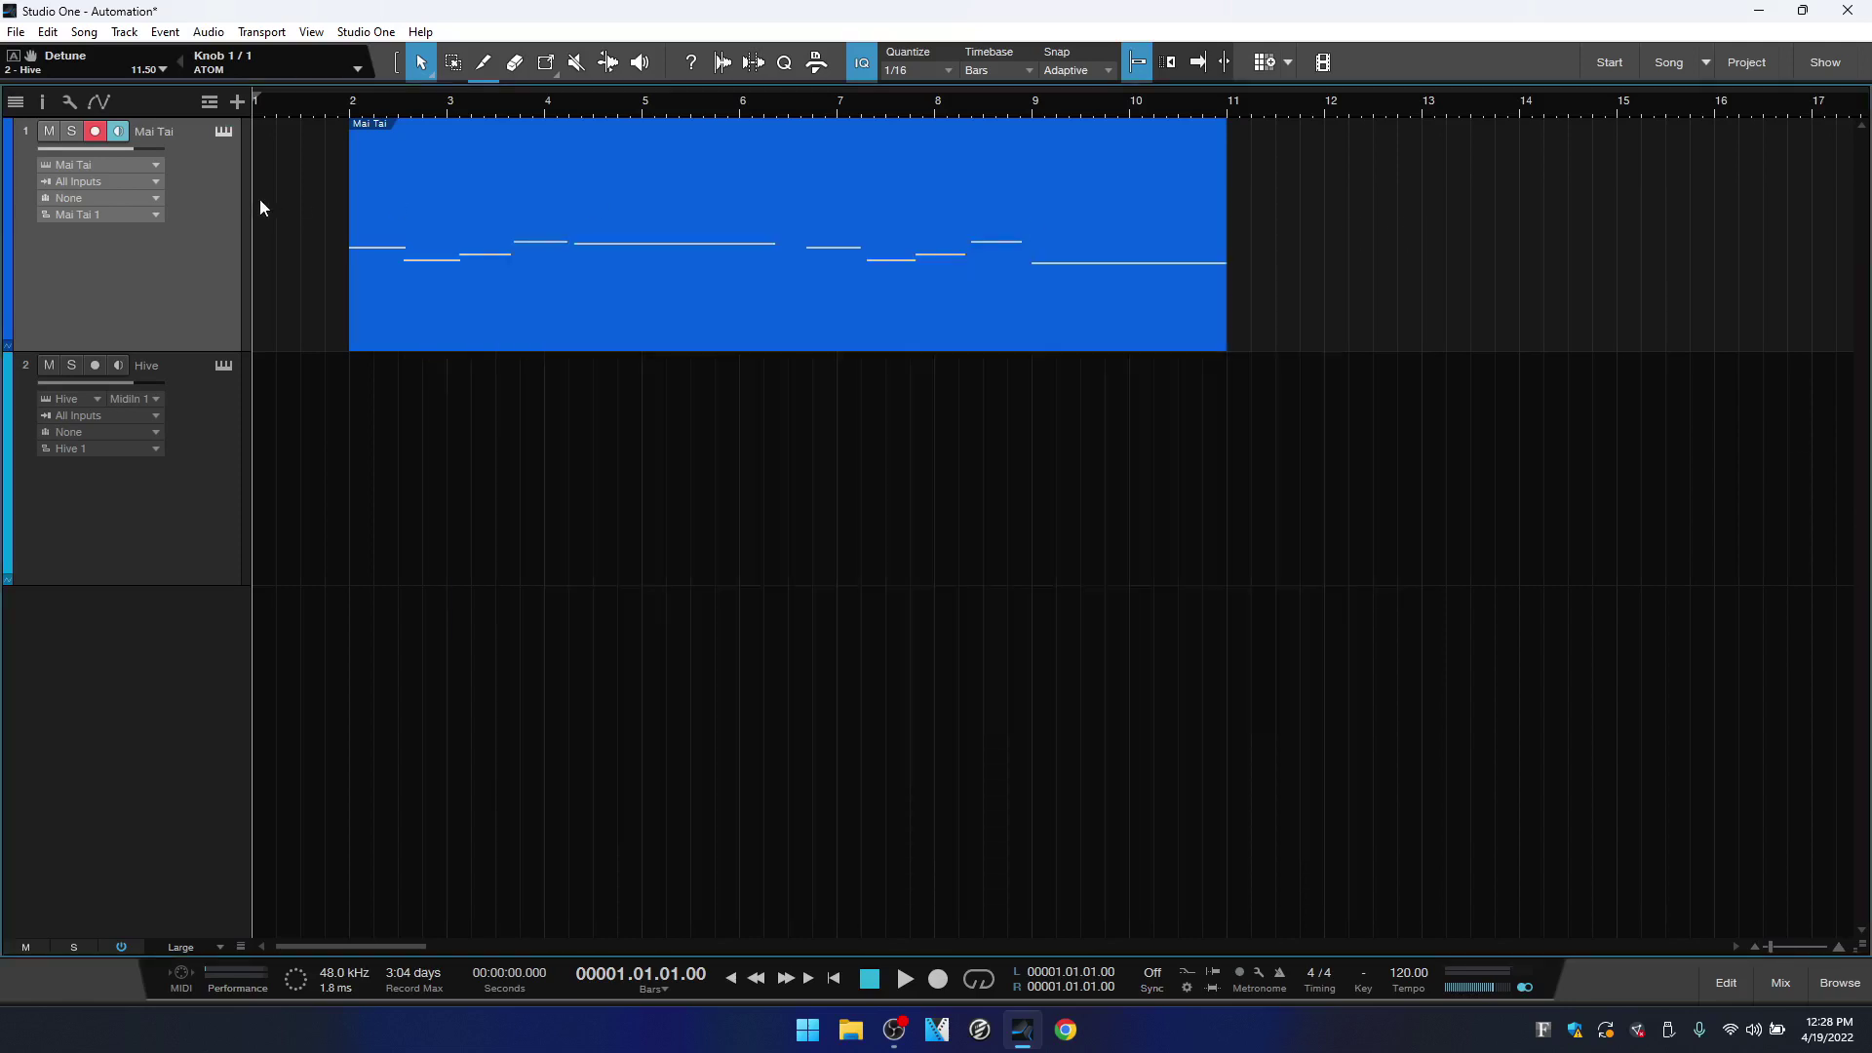
# Play the Mai Tai part from bar 2, reset the position to bar 2, and show the Mai Tai editor
pyautogui.click(337, 103)
pyautogui.press('space')
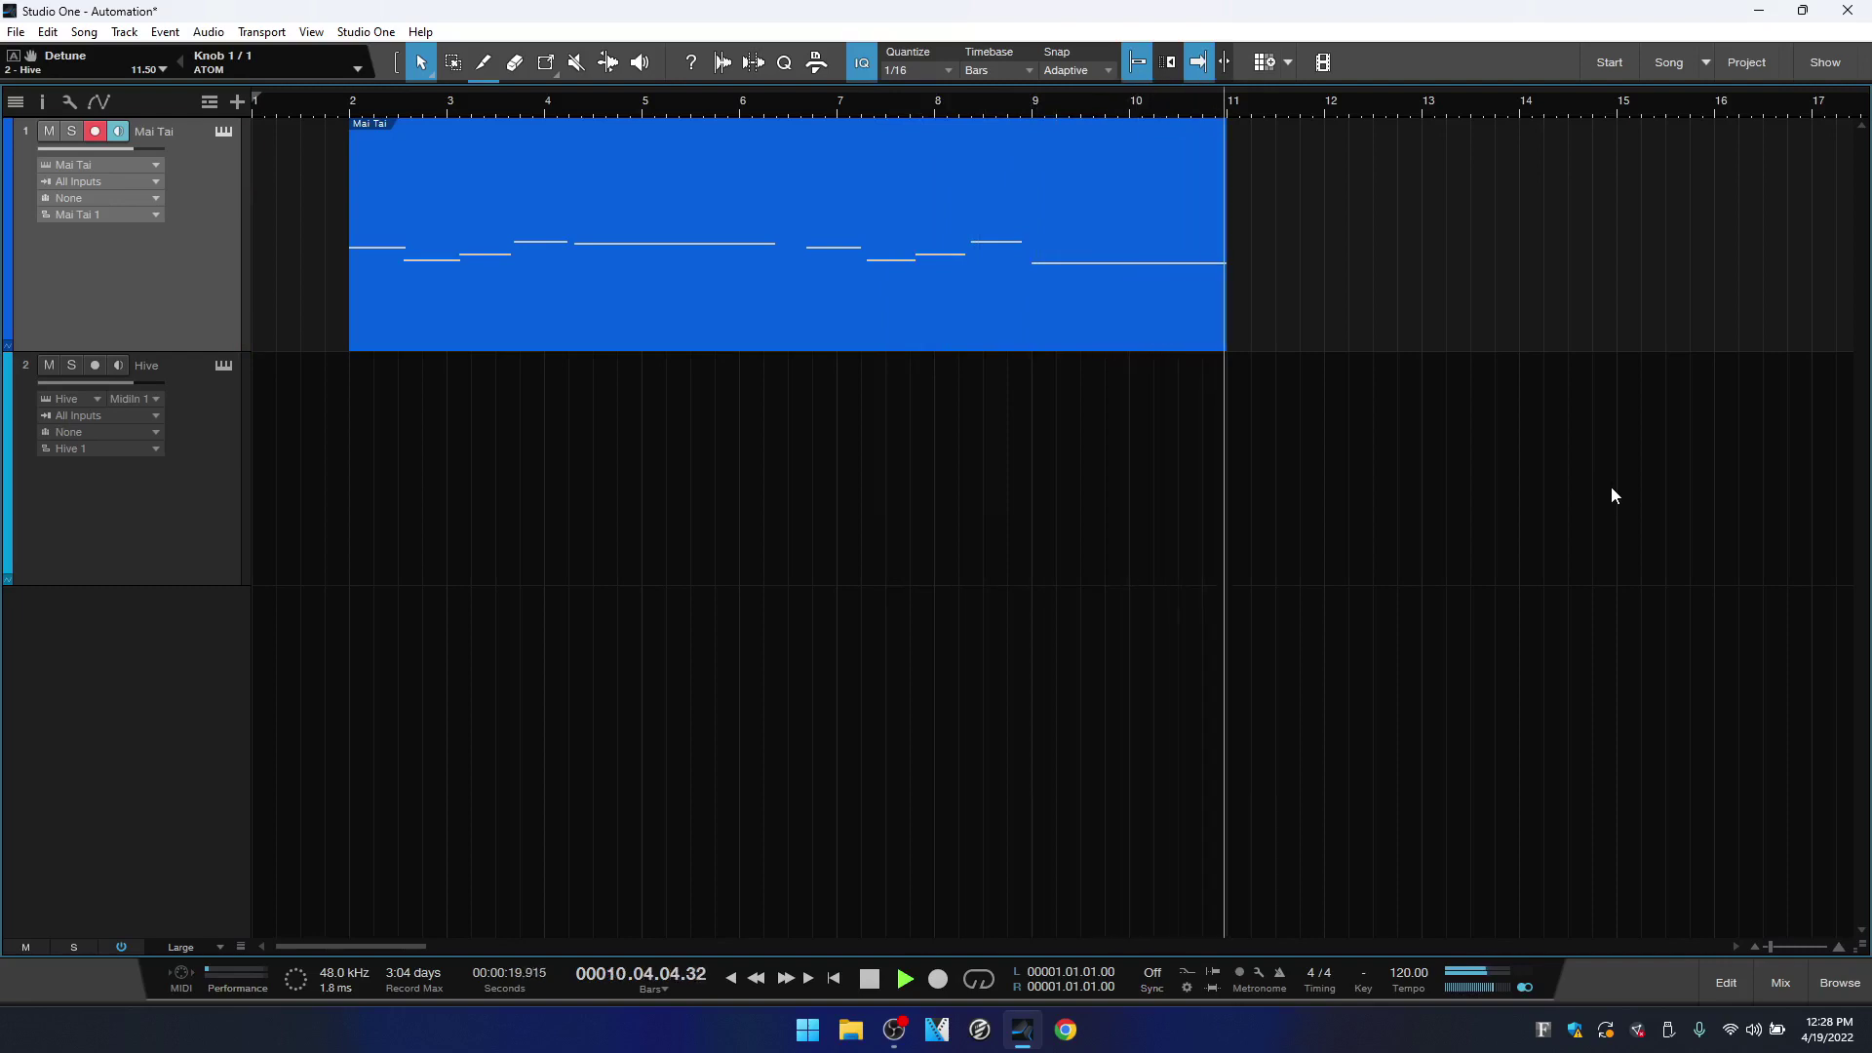
pyautogui.press('space')
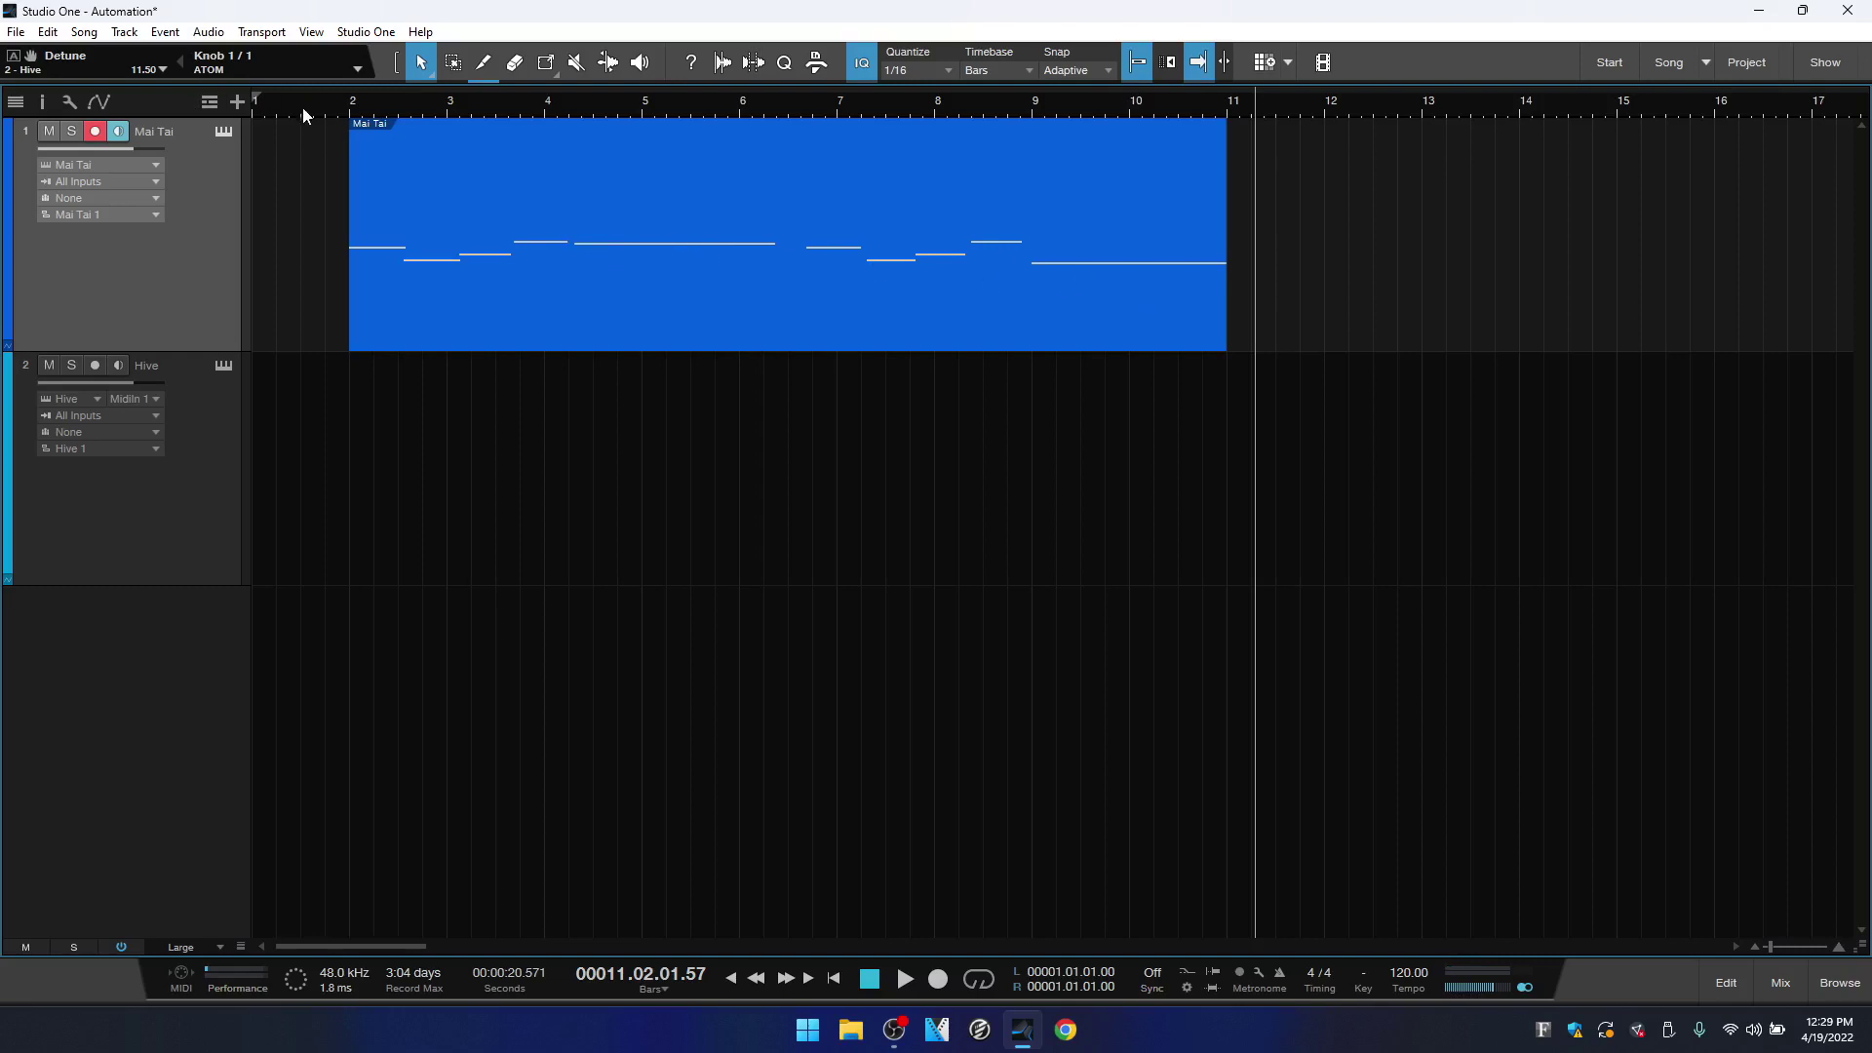
pyautogui.click(347, 108)
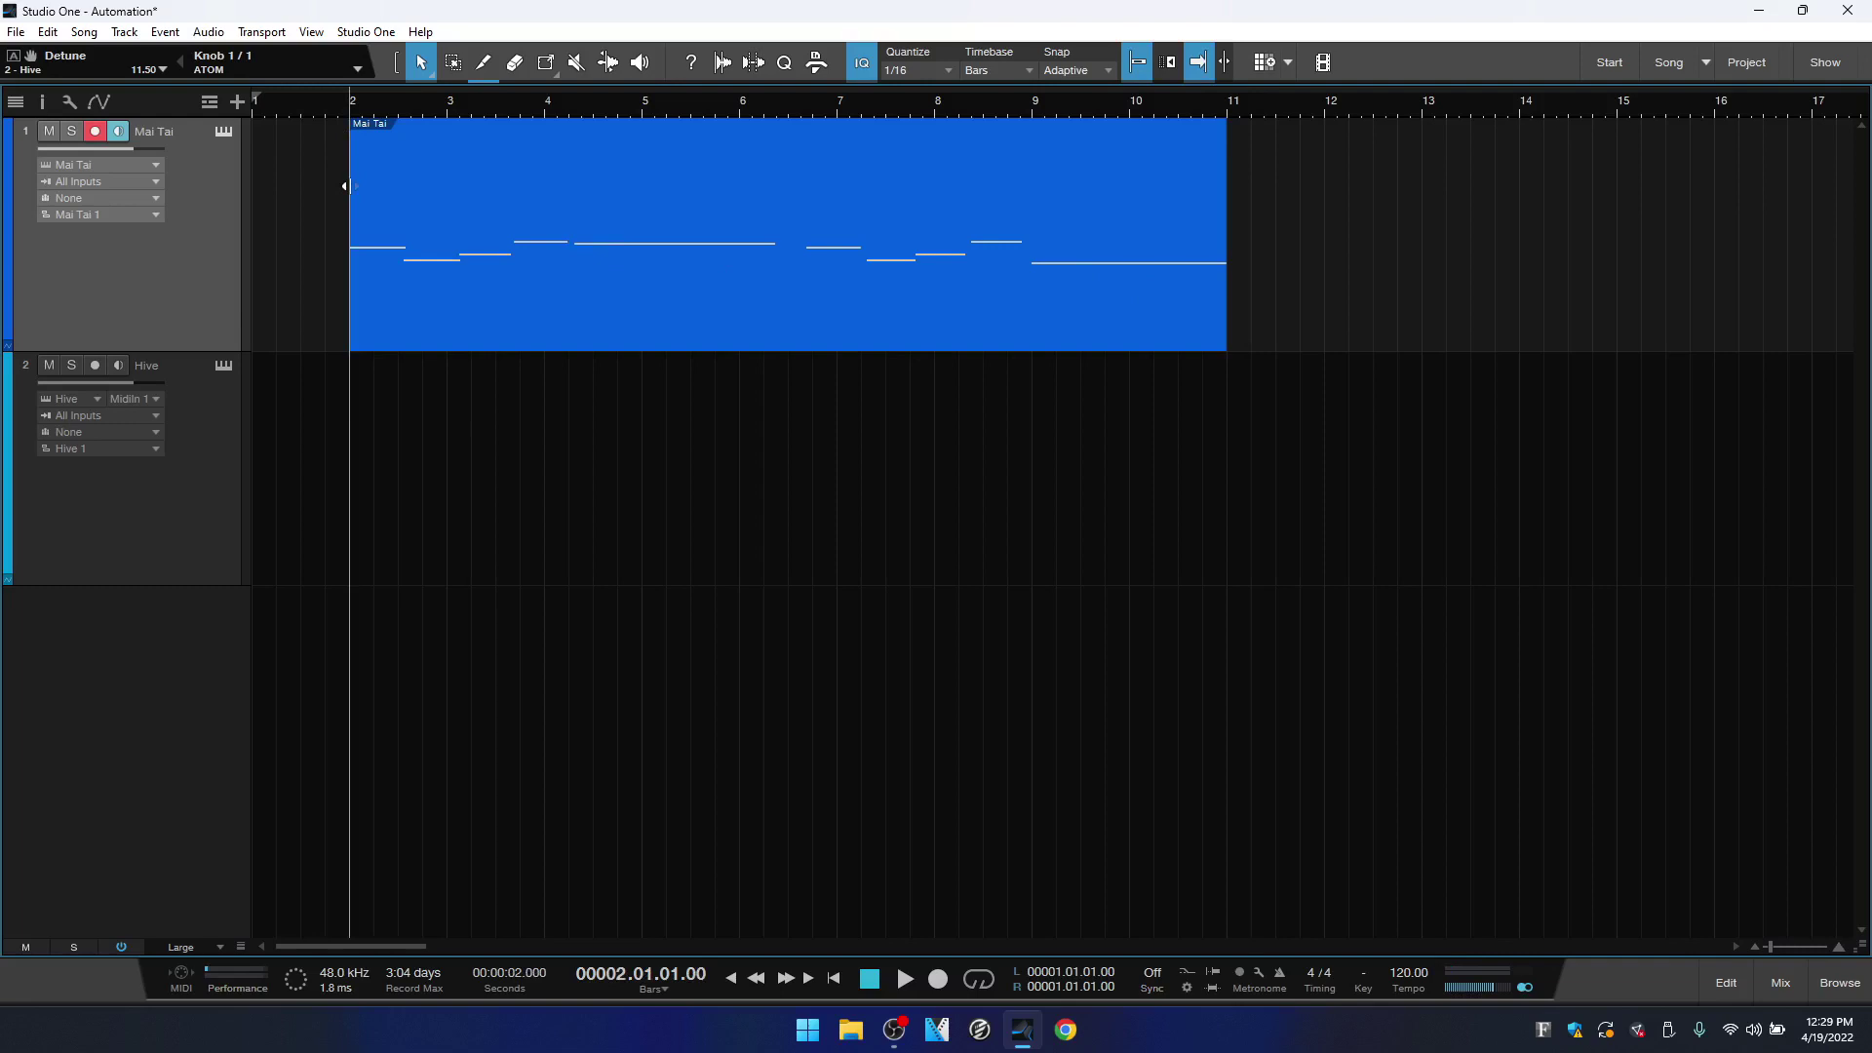
pyautogui.click(223, 132)
# Audition a couple of notes, then record a Cutoff knob sweep from bar 2 to roughly bar 12
pyautogui.moveTo(980, 207); pyautogui.dragTo(1209, 178)
pyautogui.click(1019, 858)
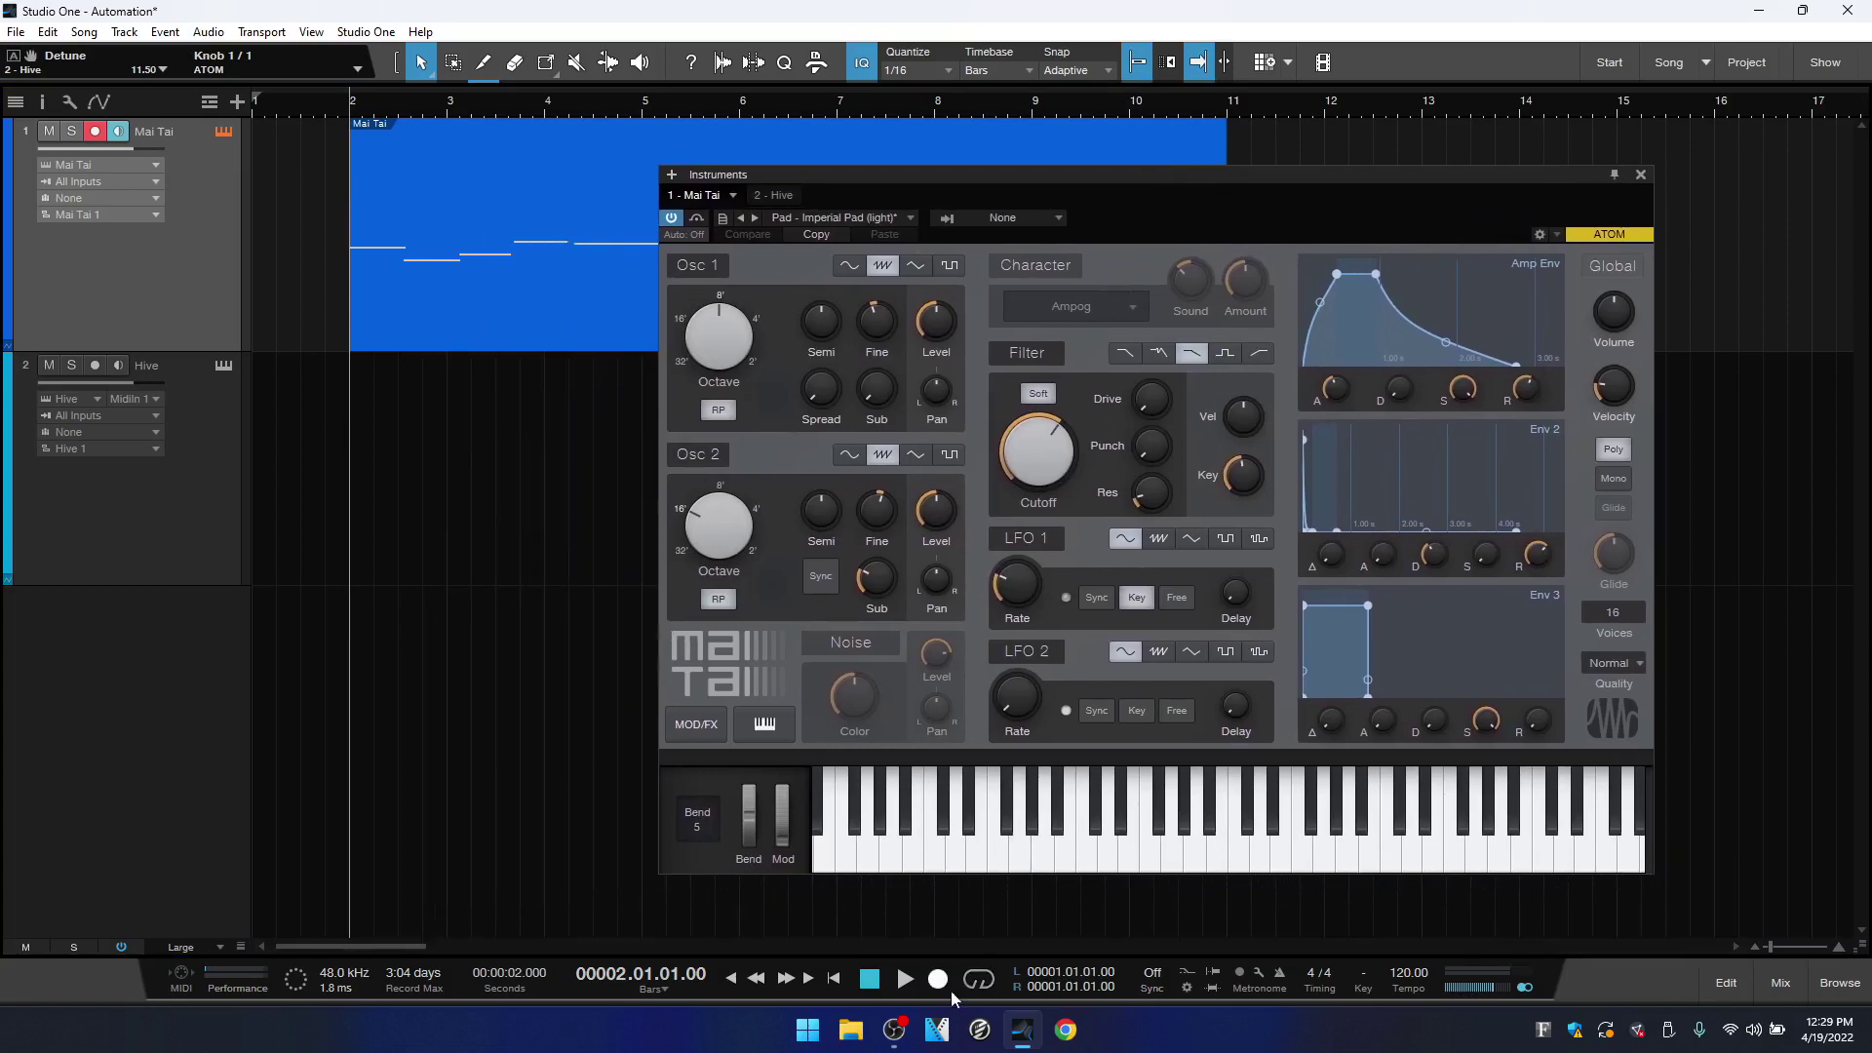
pyautogui.click(979, 863)
pyautogui.click(938, 979)
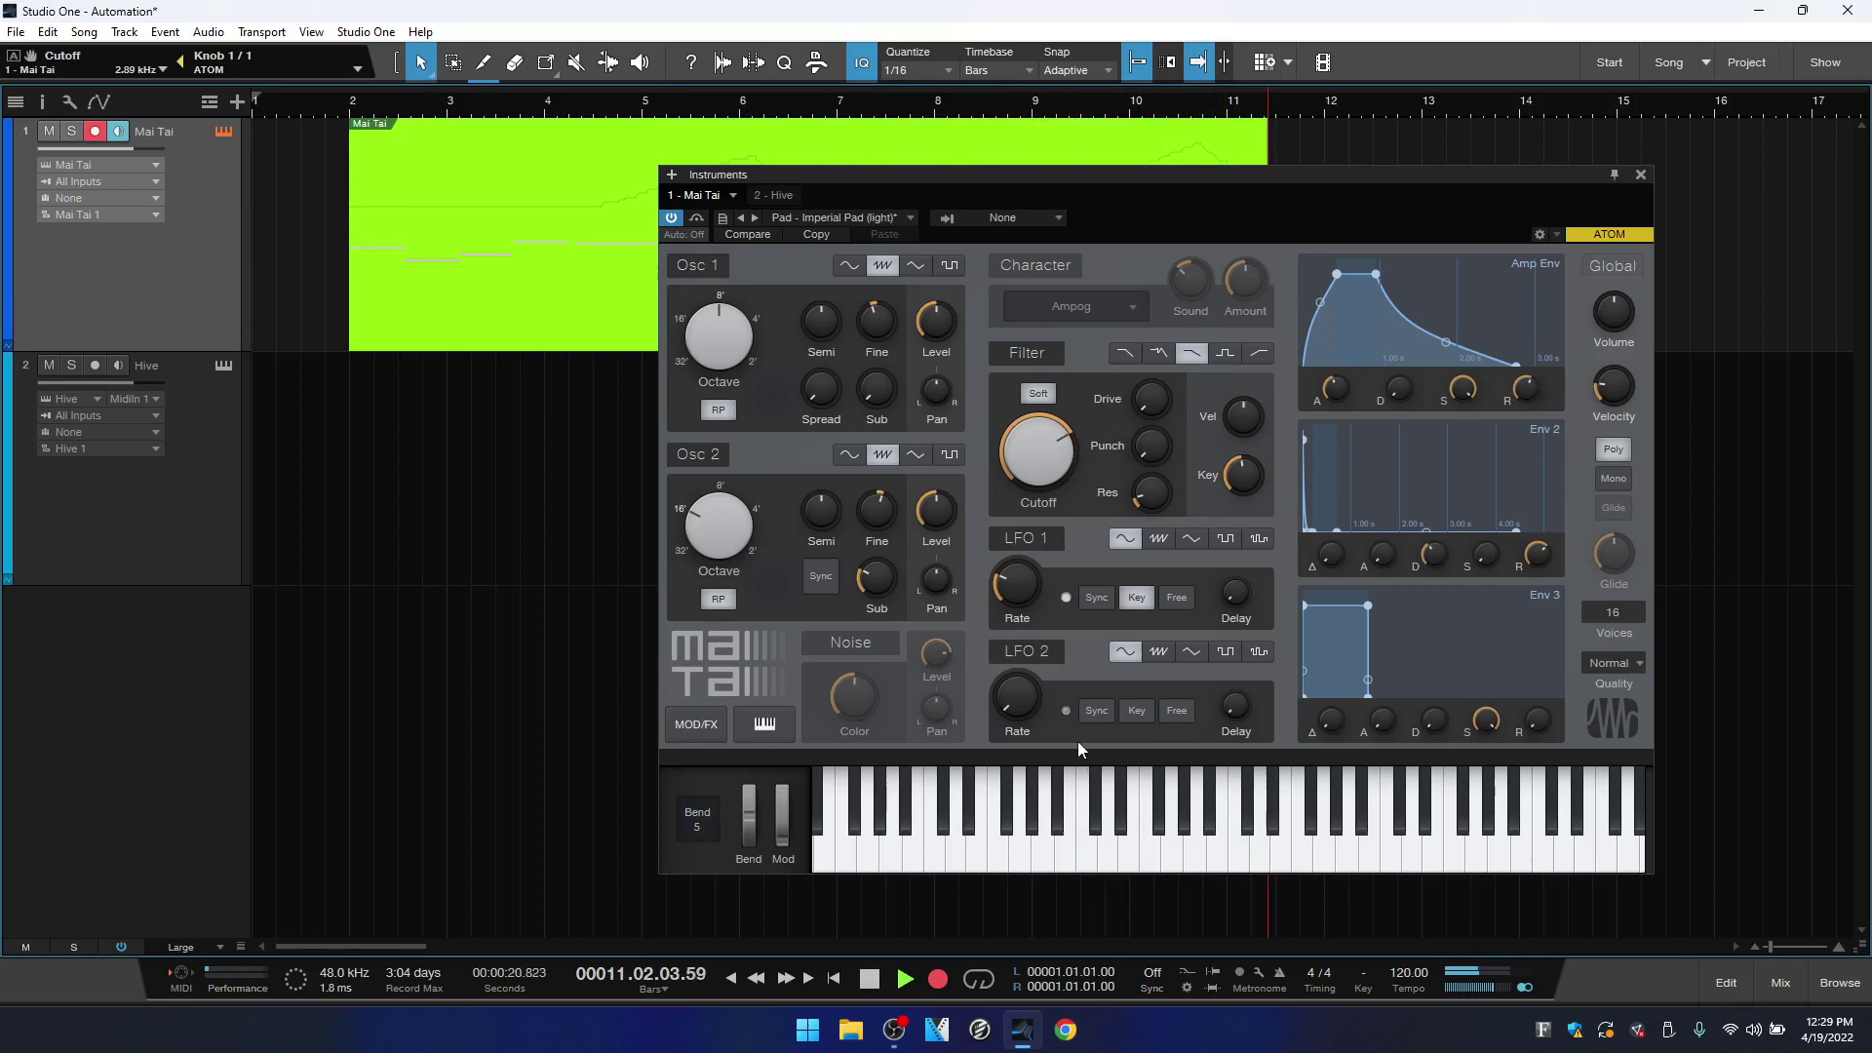
pyautogui.press('space')
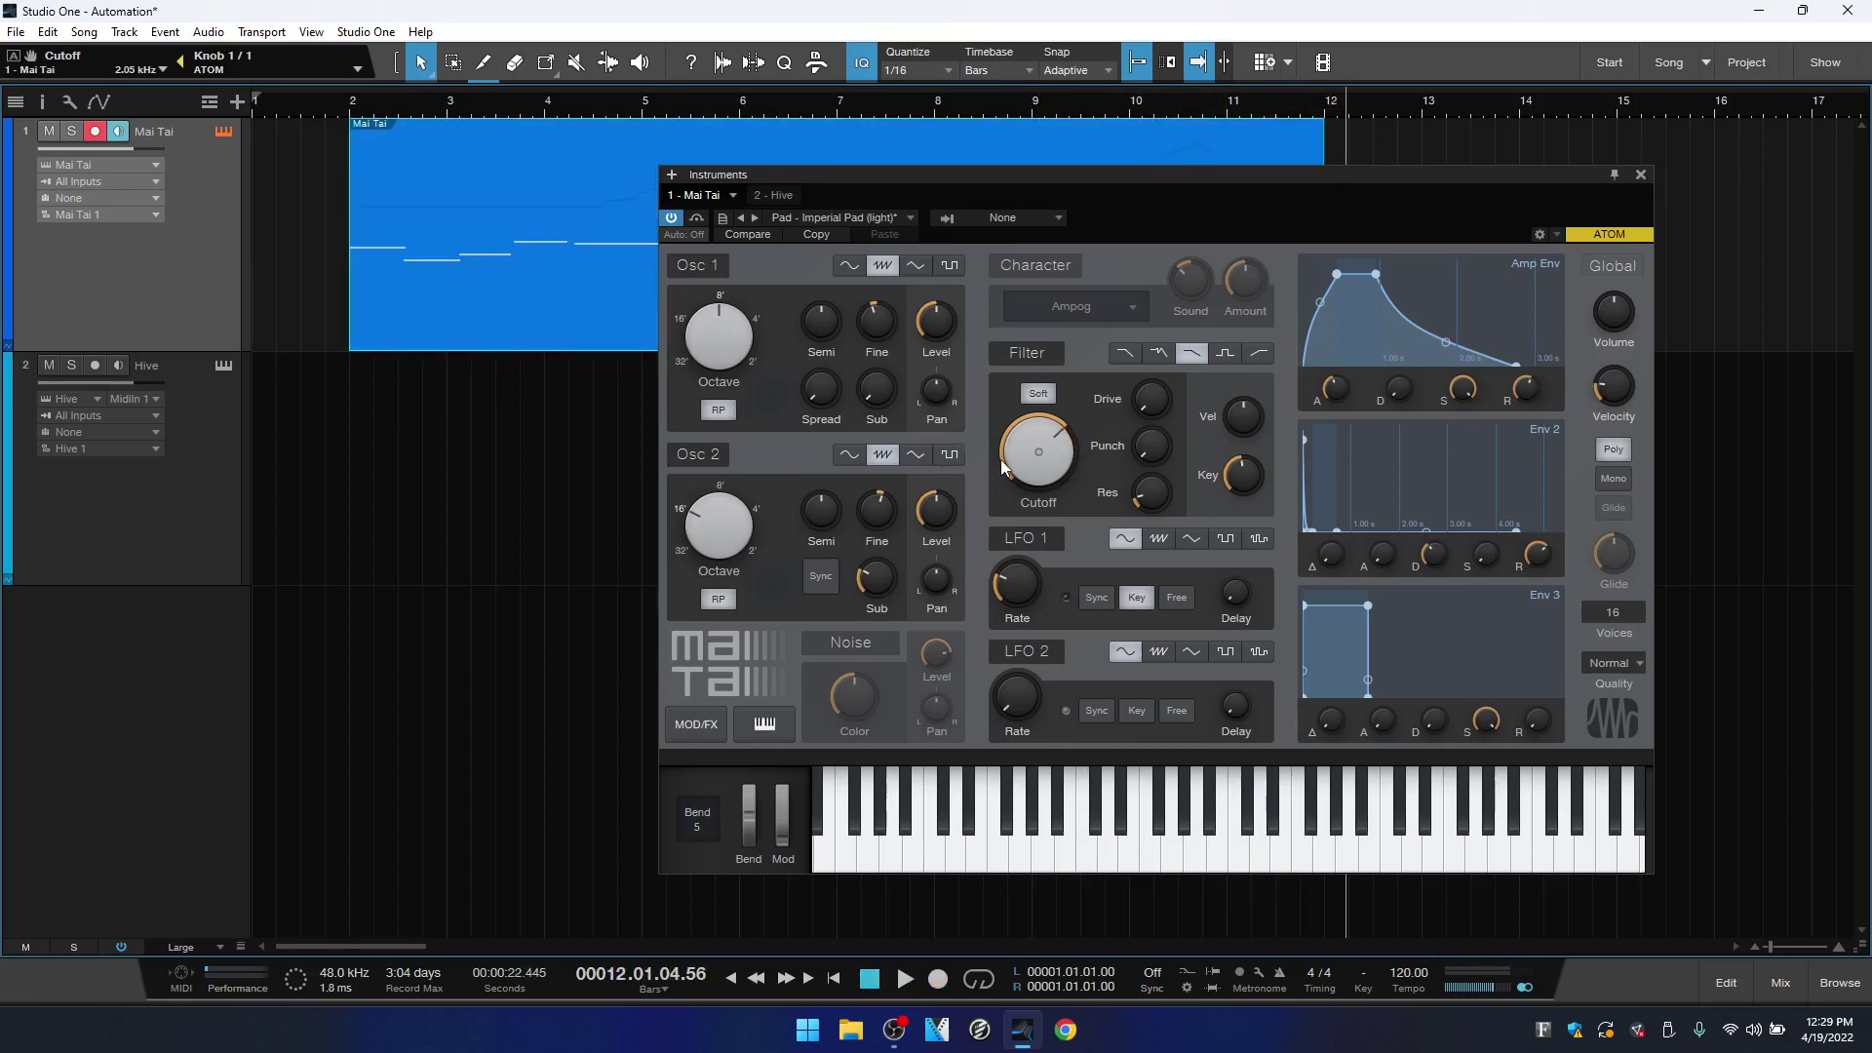
# Check the automation mode menu without changes, select the Mai Tai part, and close the synth editor
pyautogui.moveTo(1002, 466)
pyautogui.click(688, 234)
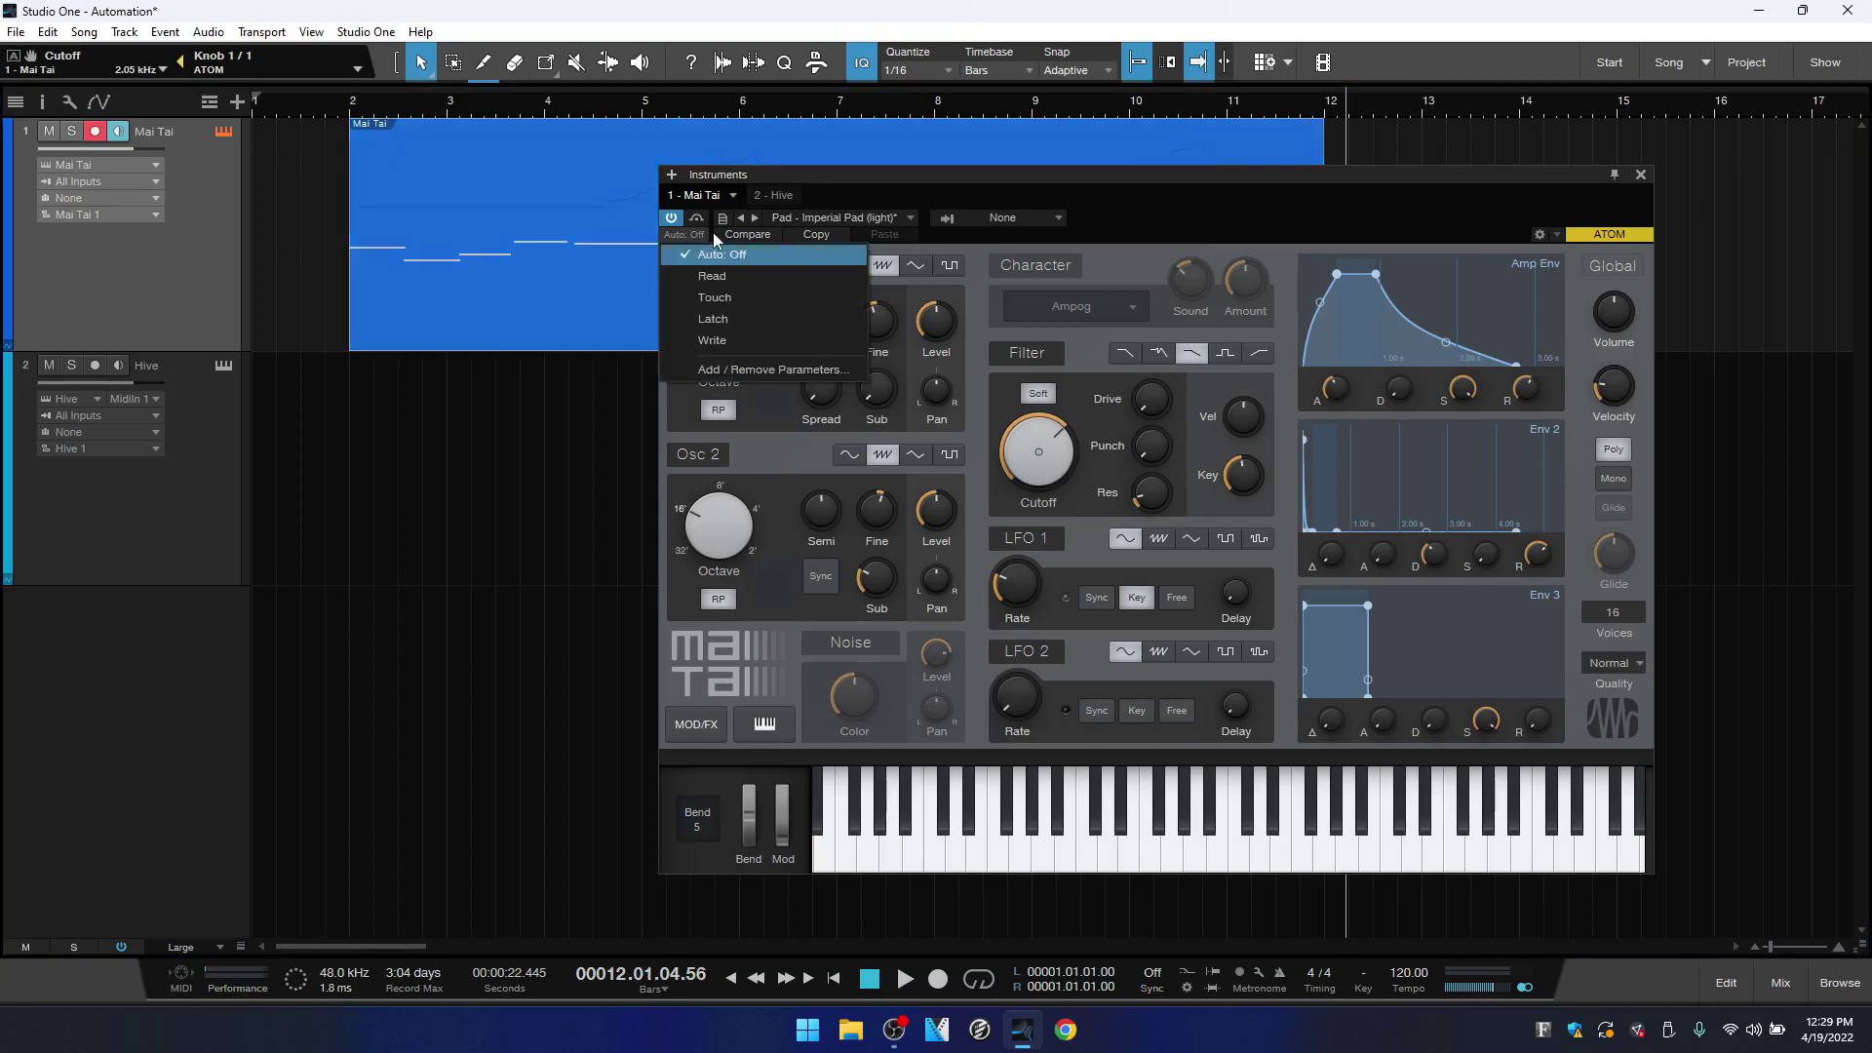
pyautogui.click(1231, 207)
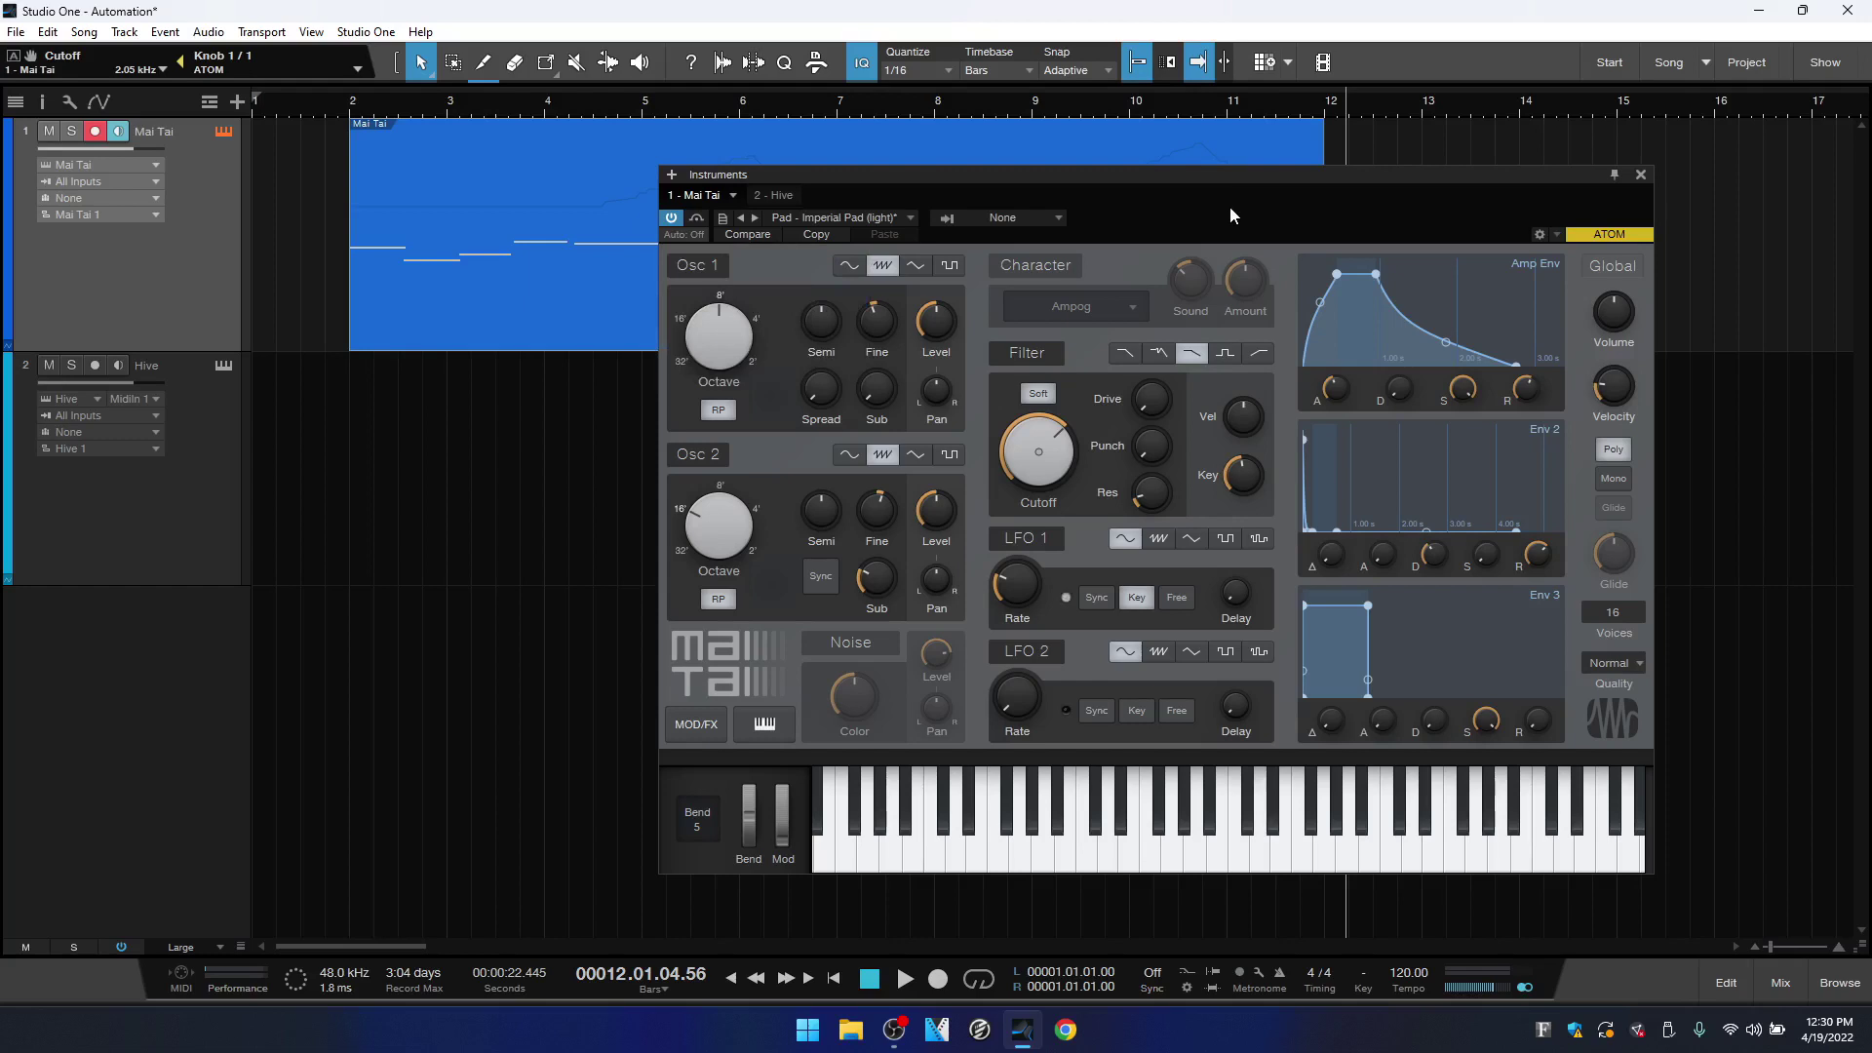
pyautogui.click(497, 294)
pyautogui.click(1641, 174)
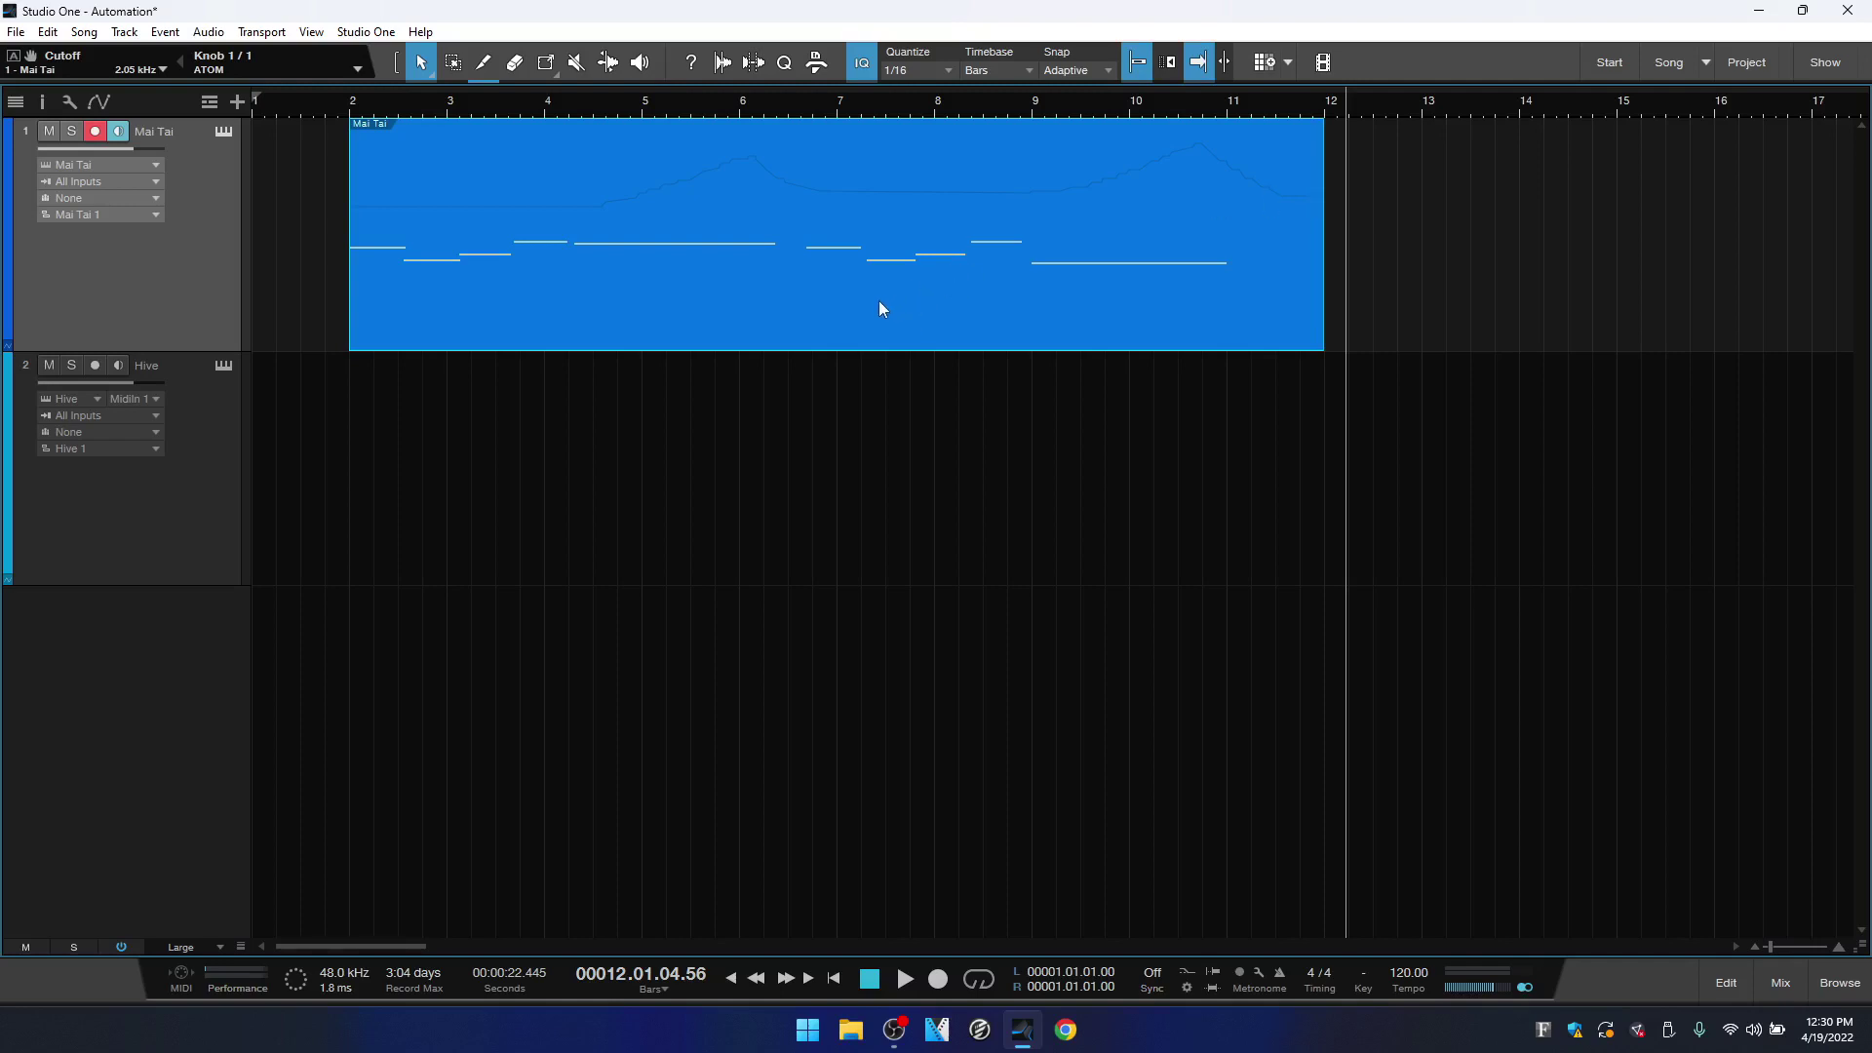
pyautogui.doubleClick(815, 296)
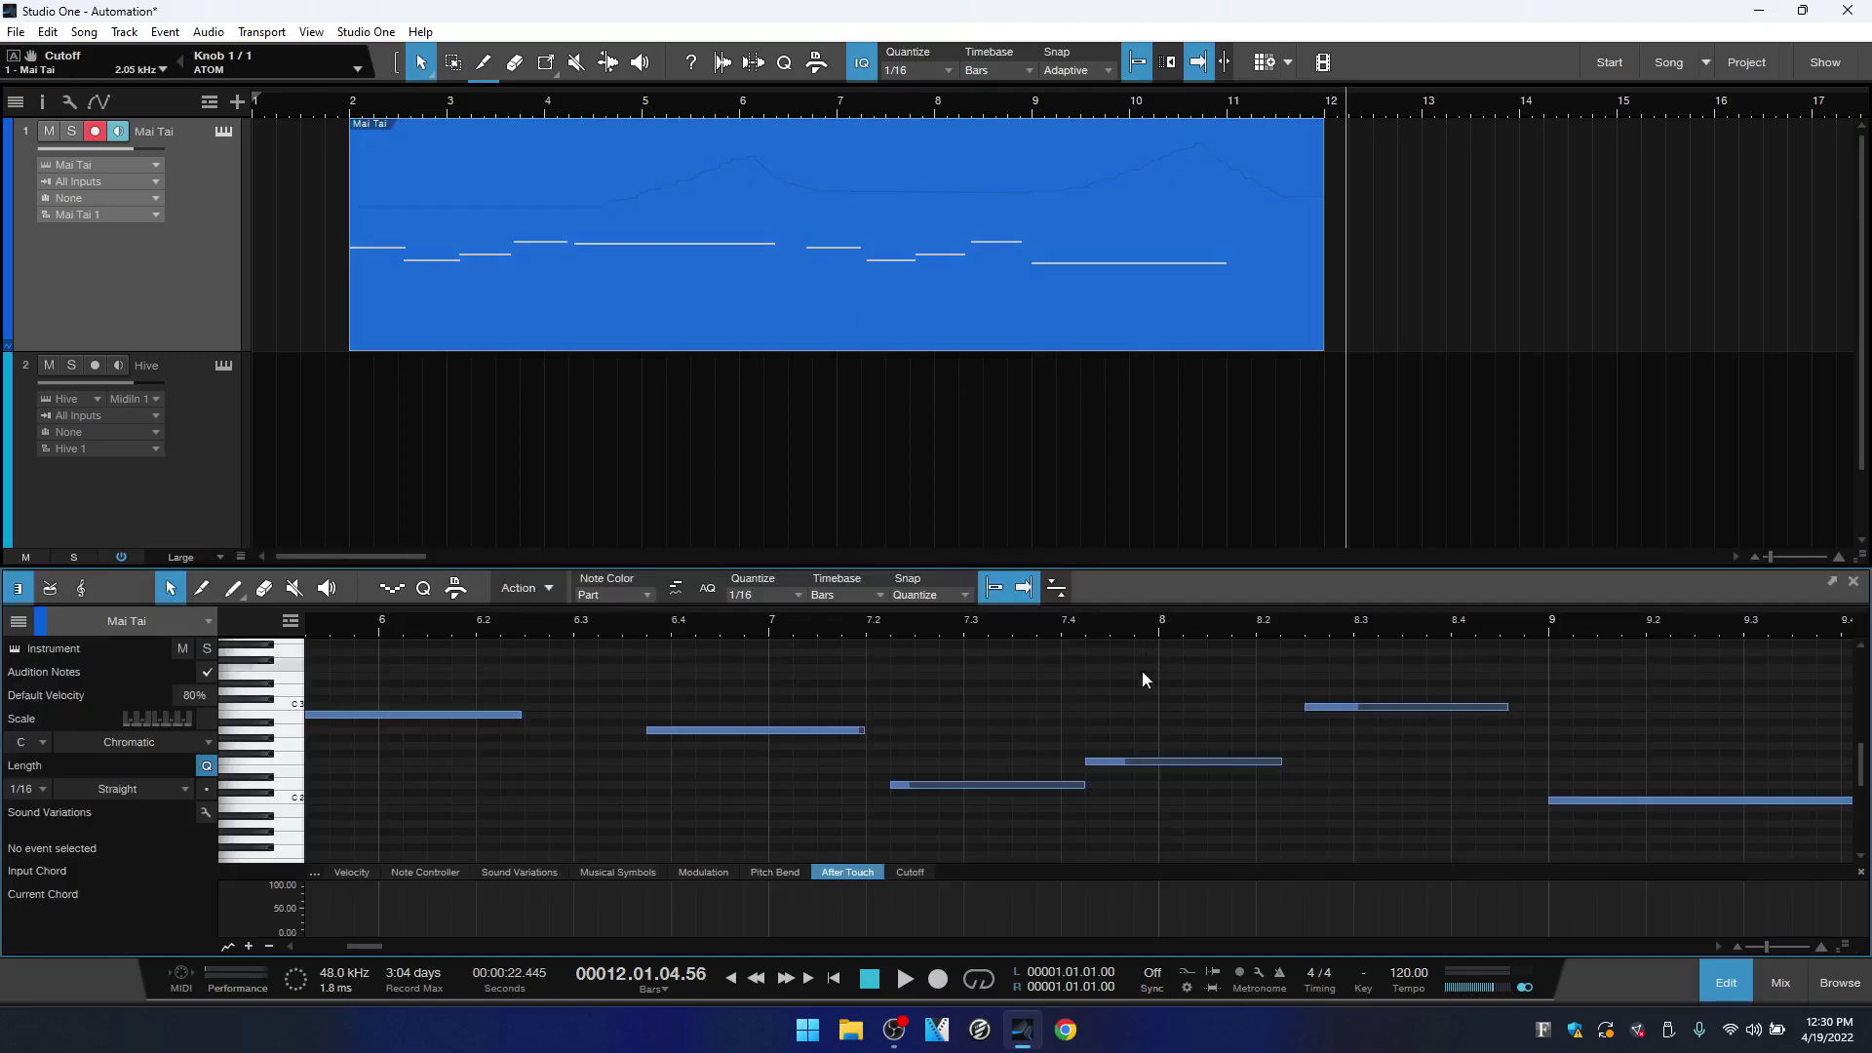
pyautogui.moveTo(1054, 874); pyautogui.dragTo(1054, 846)
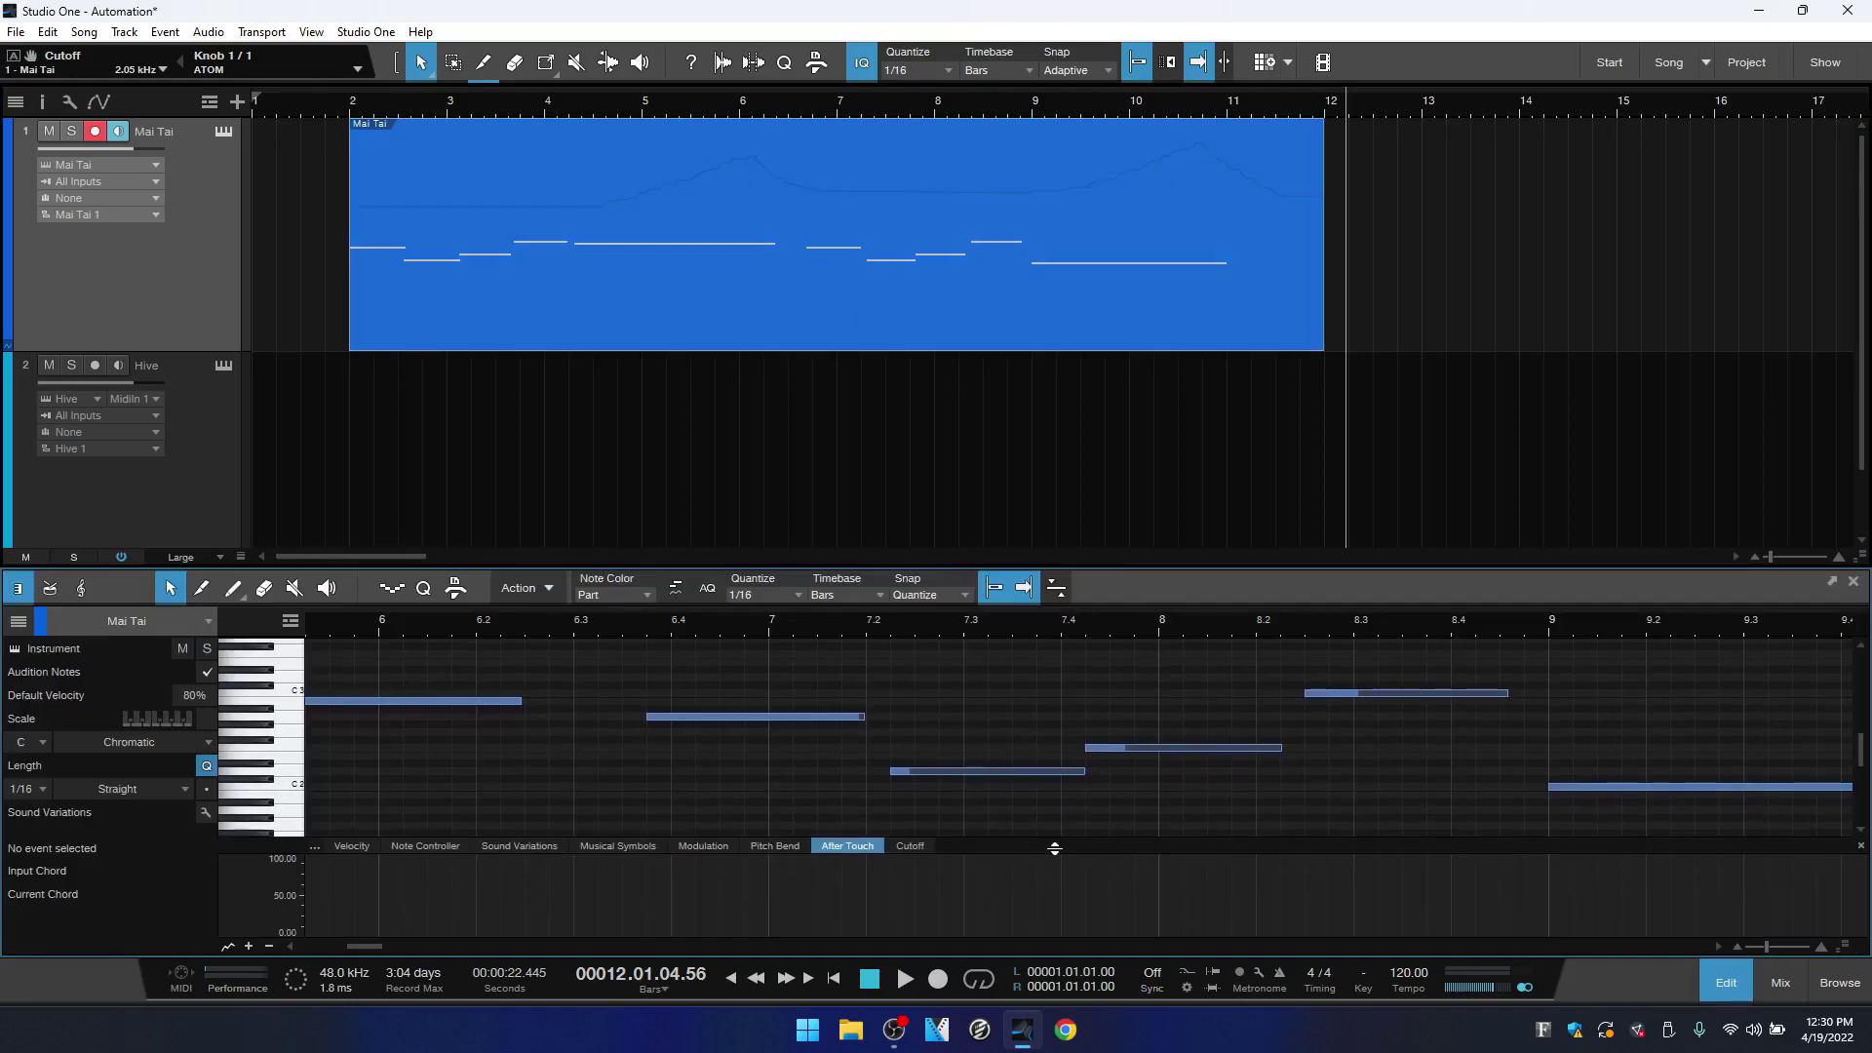
pyautogui.click(912, 851)
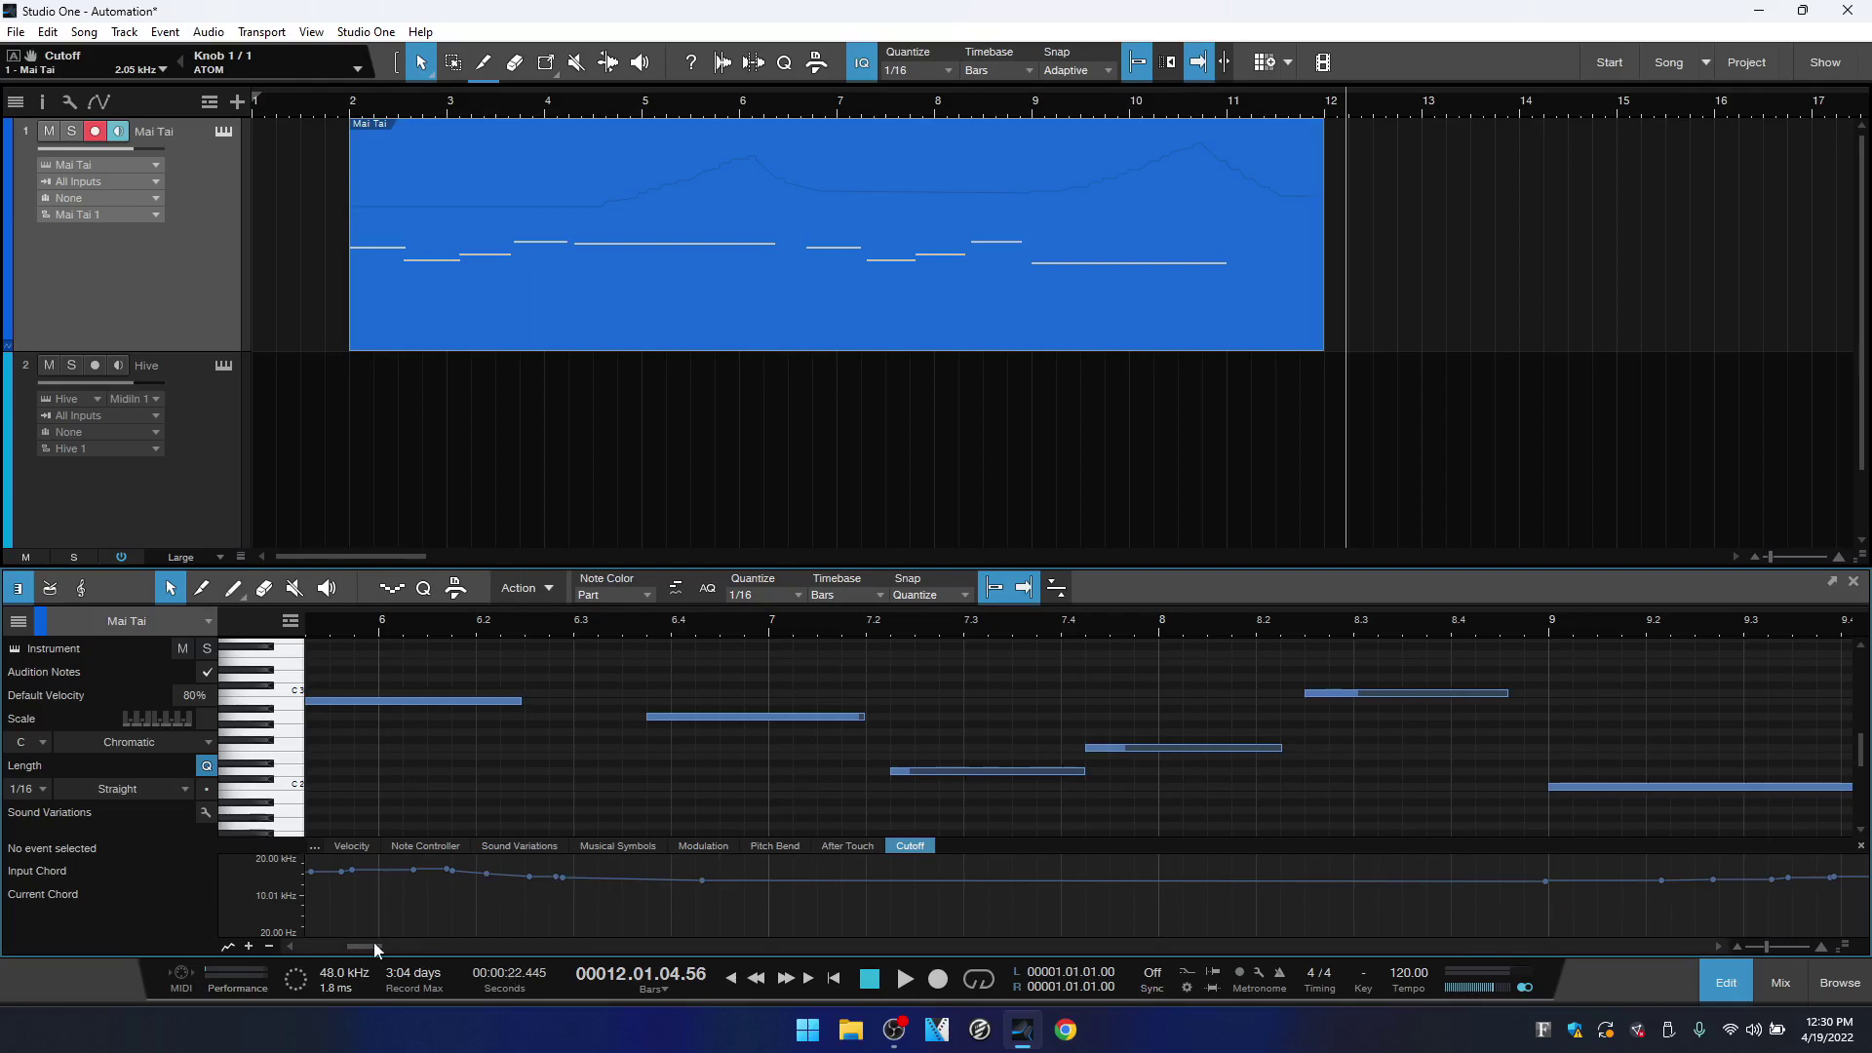
pyautogui.scroll(-3, 371, 949)
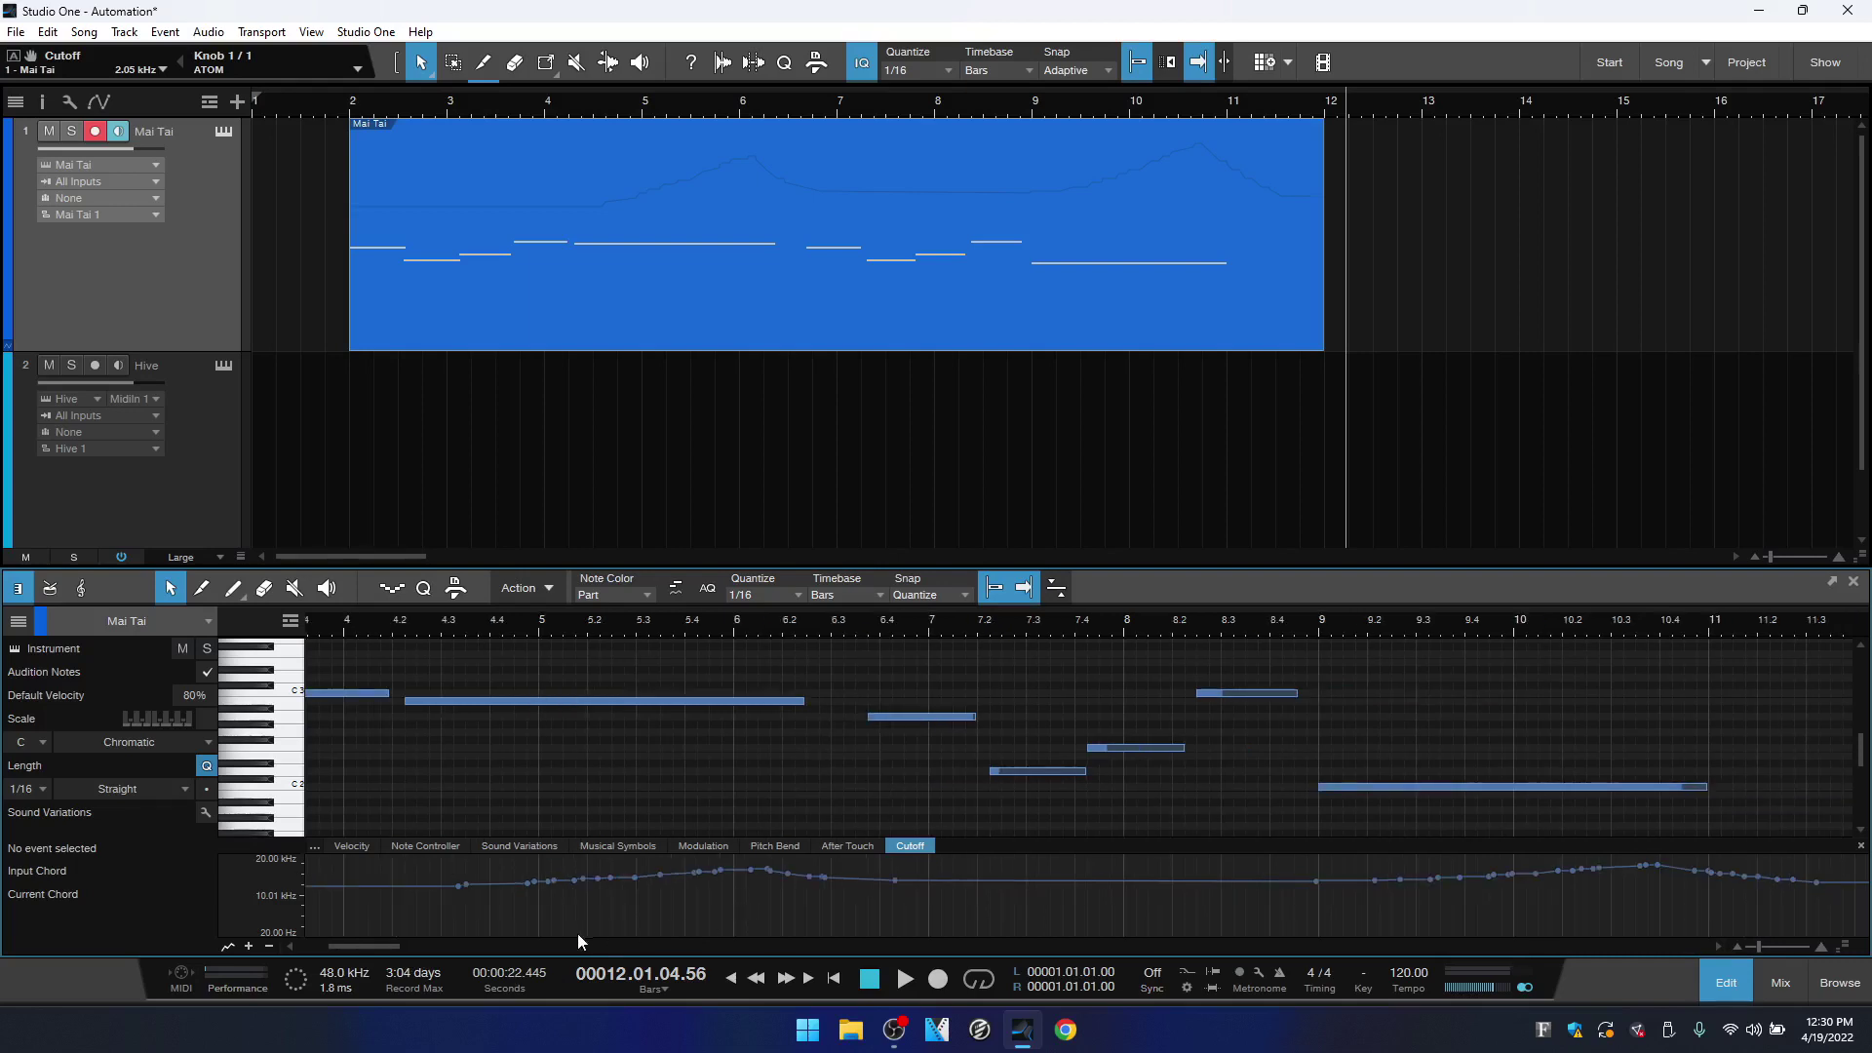
pyautogui.moveTo(377, 946)
pyautogui.mouseDown()
pyautogui.moveTo(435, 952)
pyautogui.moveTo(357, 956)
pyautogui.mouseUp()
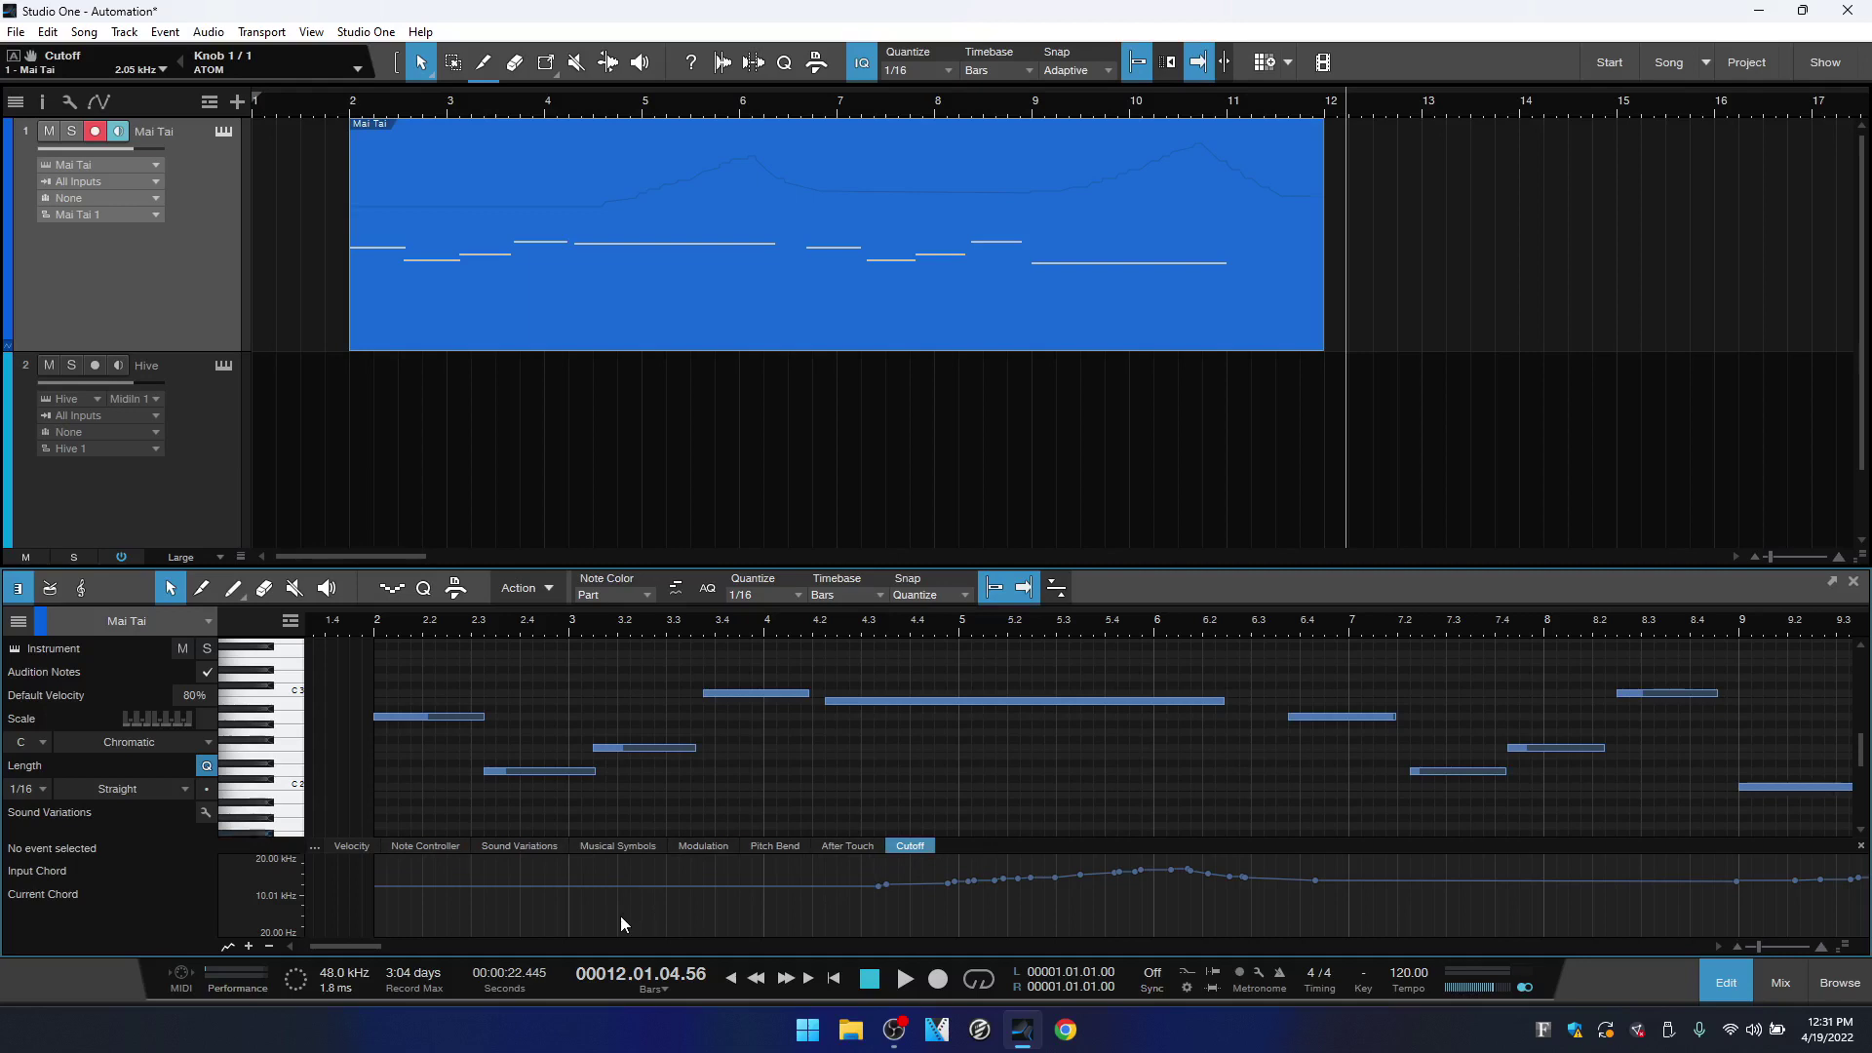
# Add Resonance from the Filter group as a new automation lane beside Cutoff
pyautogui.rightClick(908, 848)
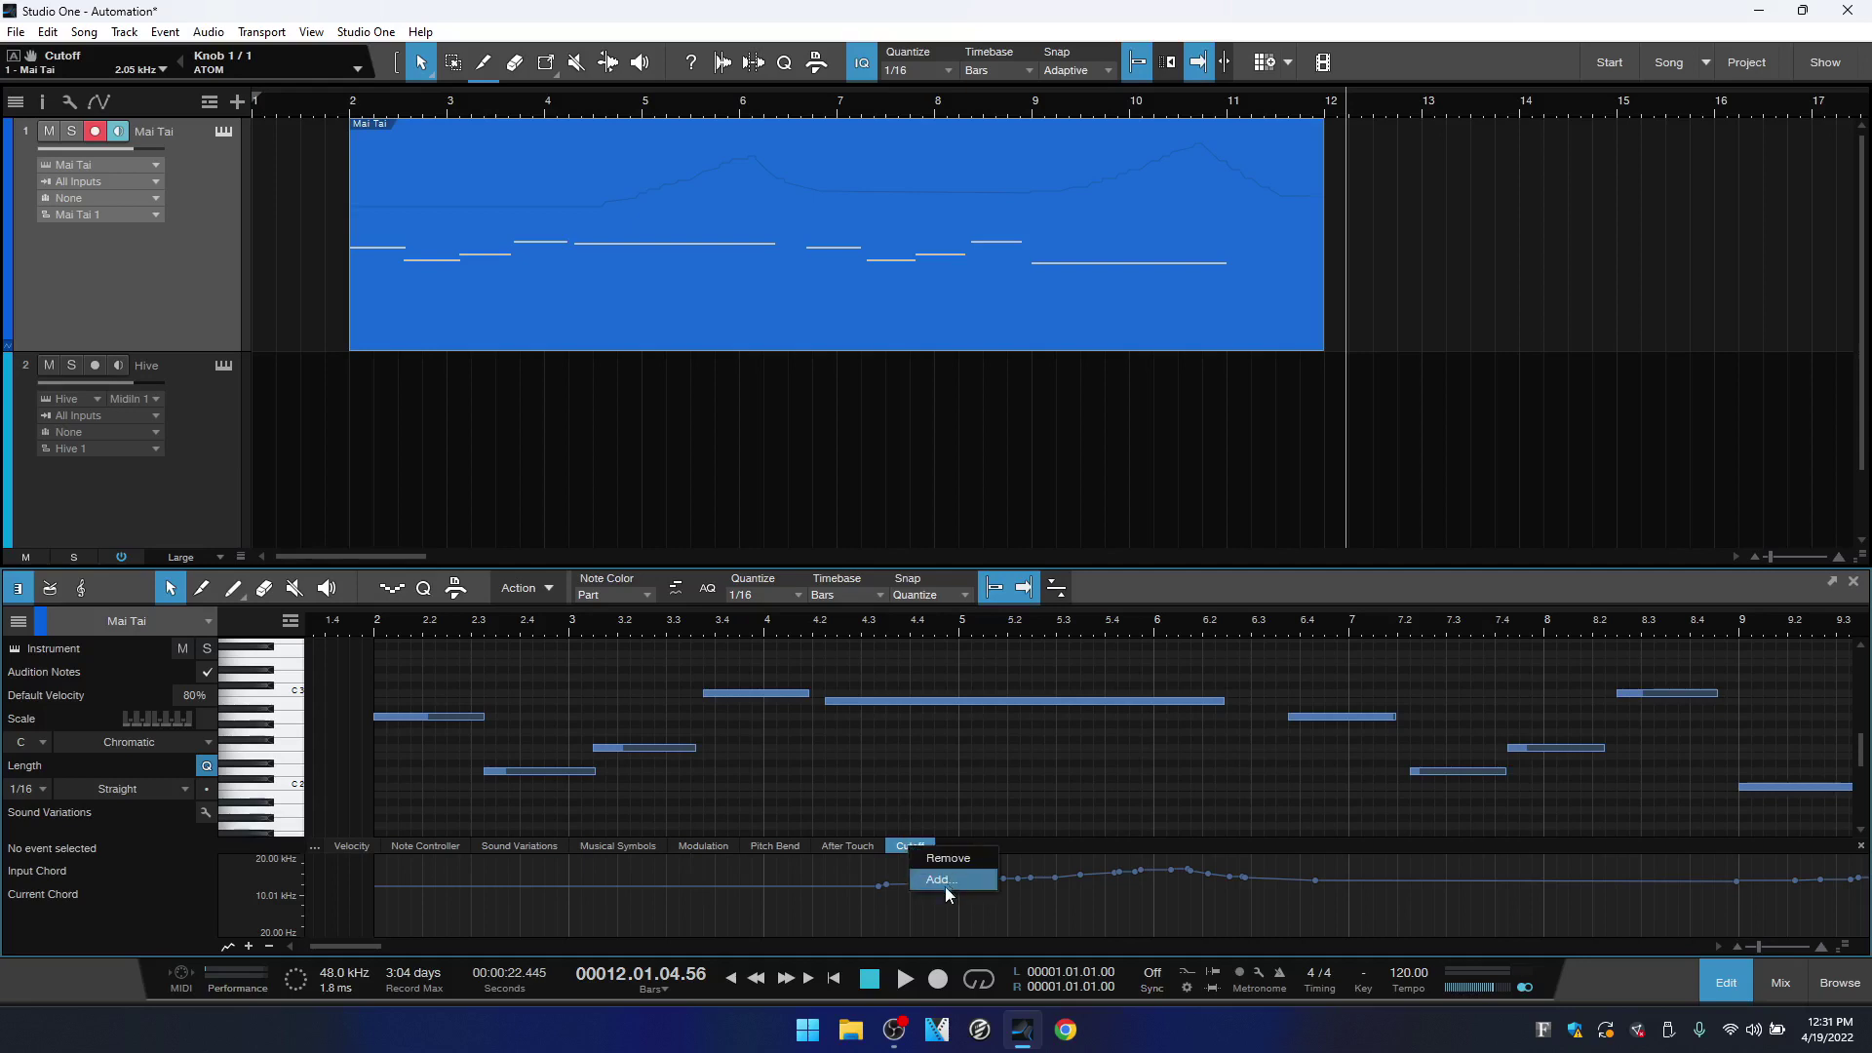
pyautogui.click(687, 917)
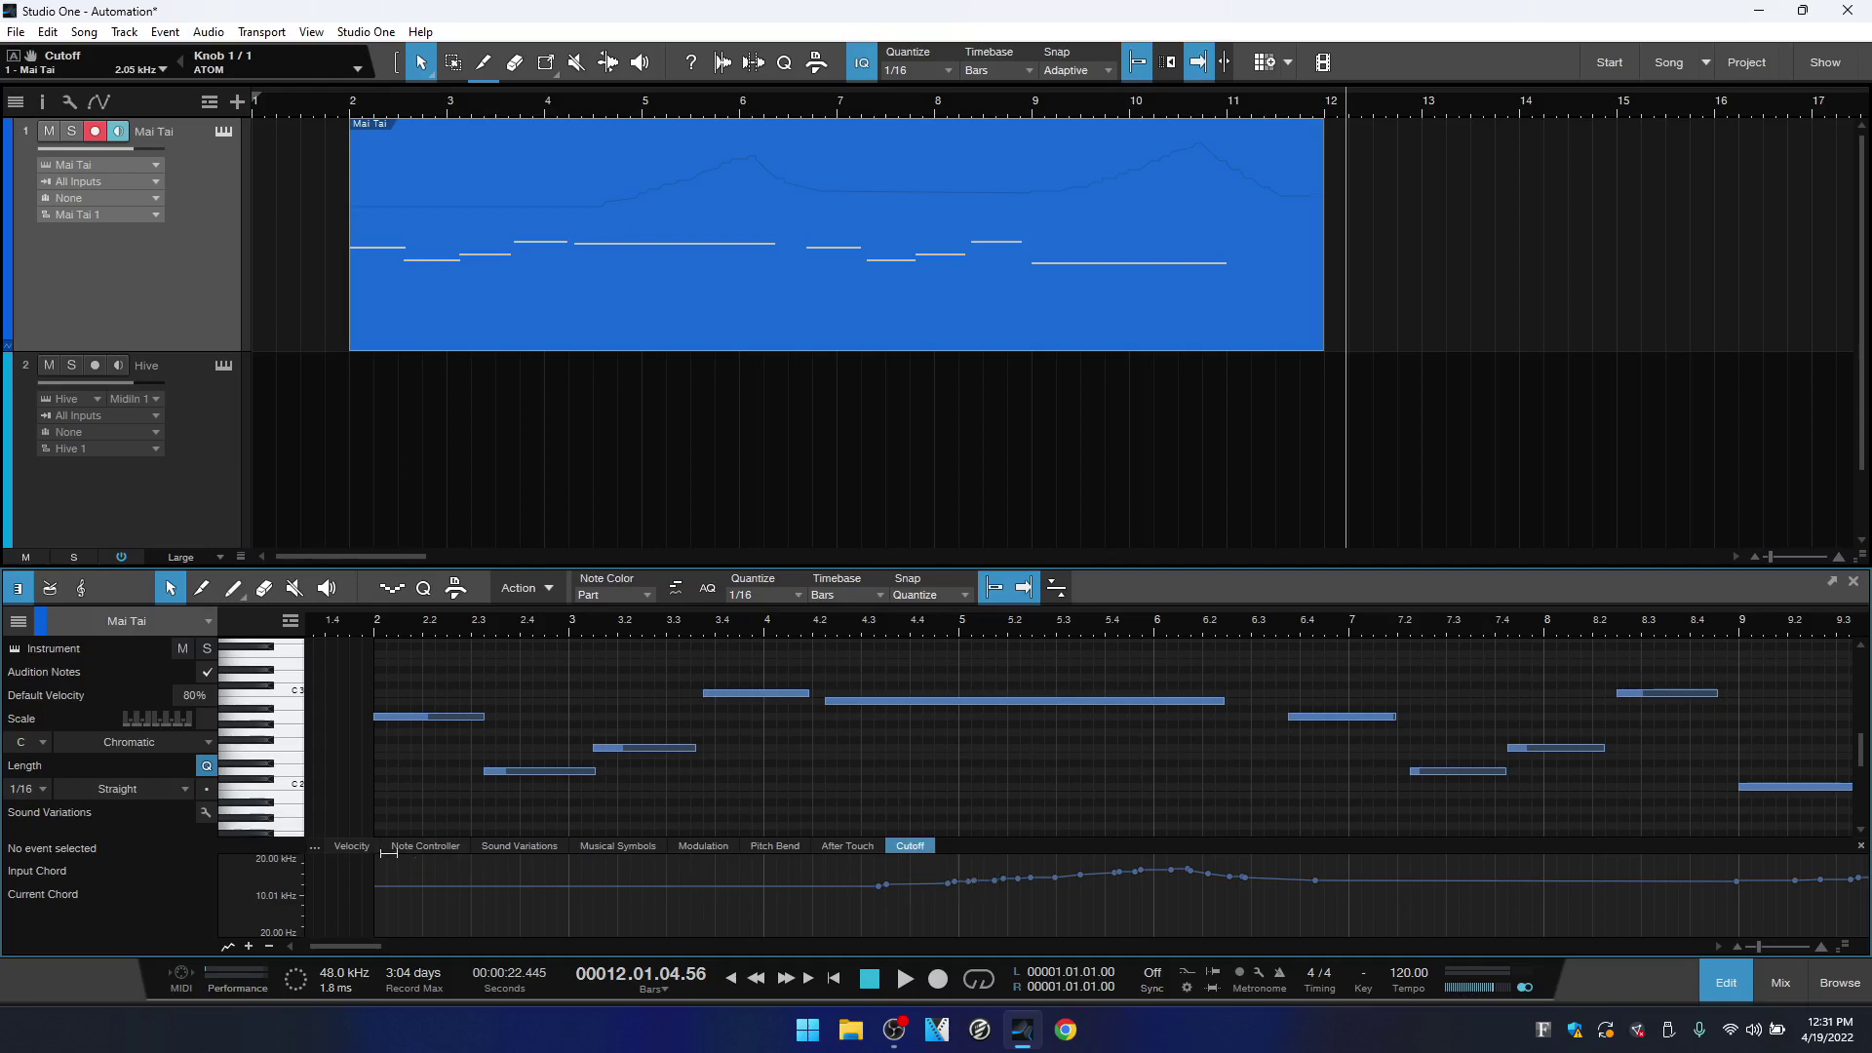
pyautogui.click(316, 851)
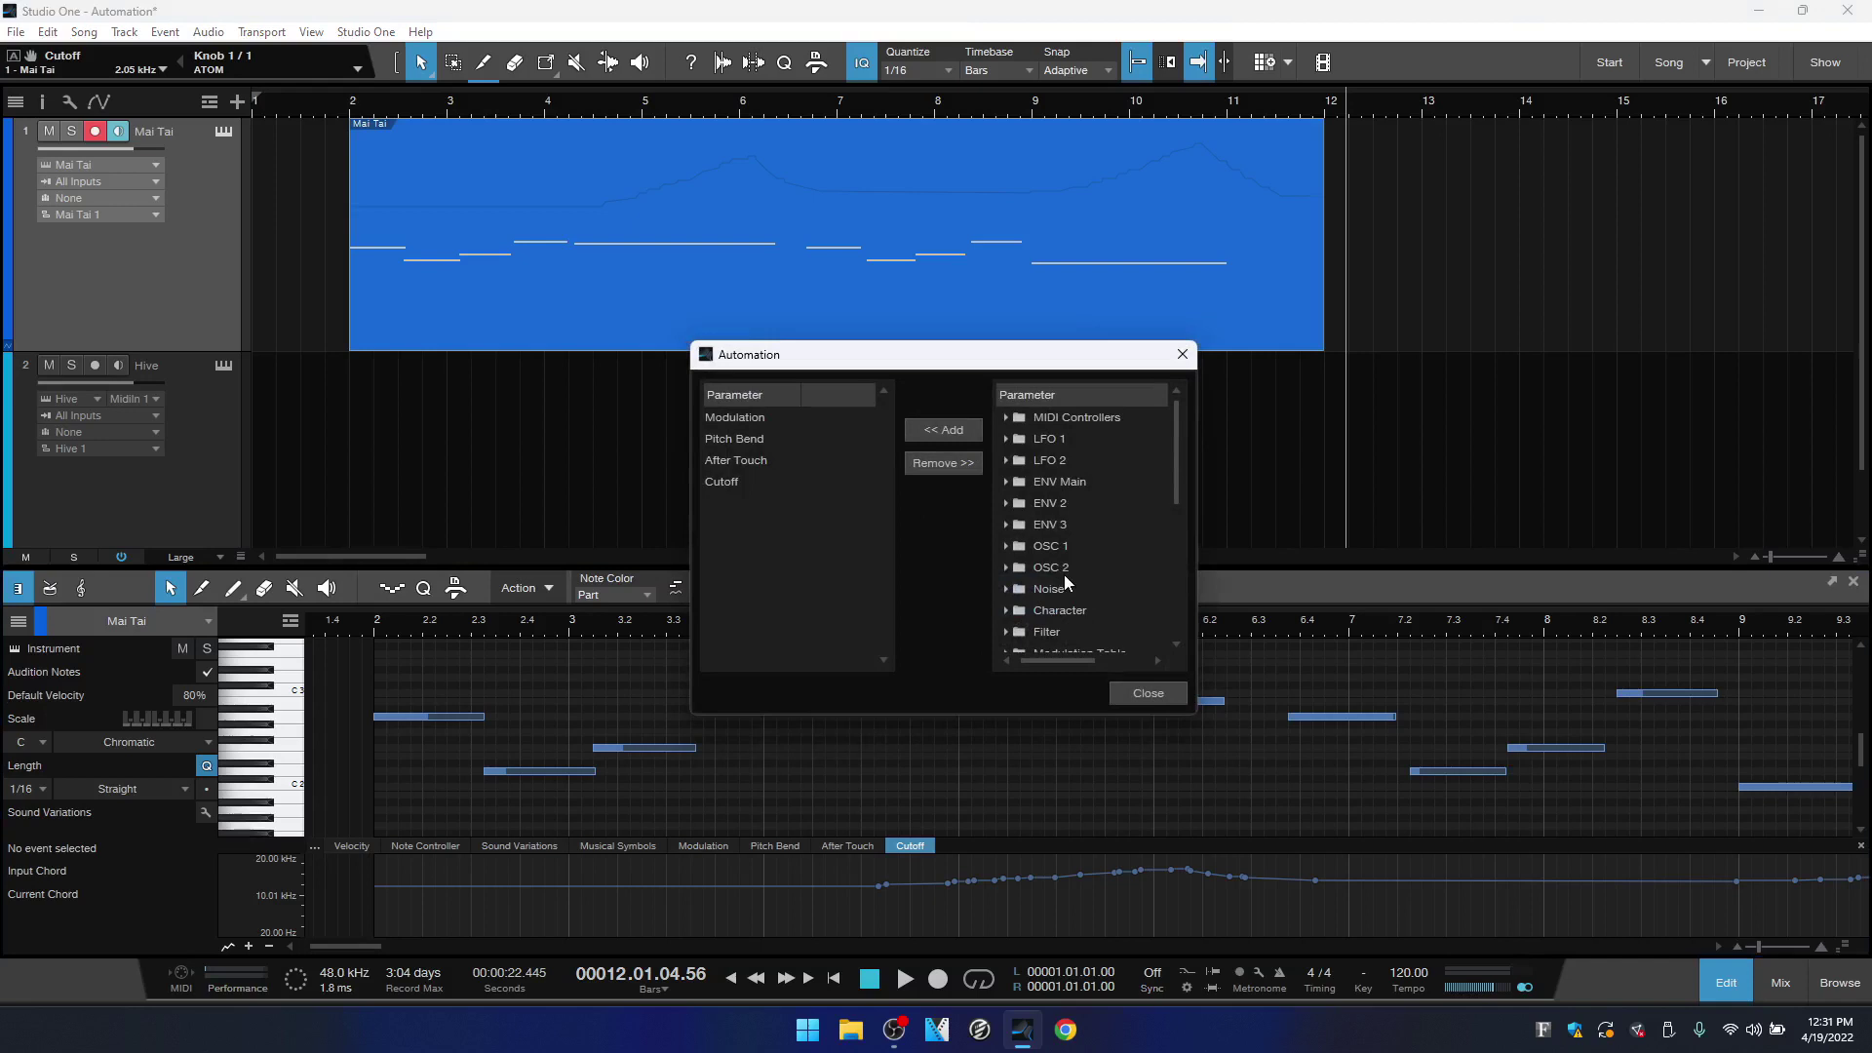
pyautogui.scroll(-4, 1065, 582)
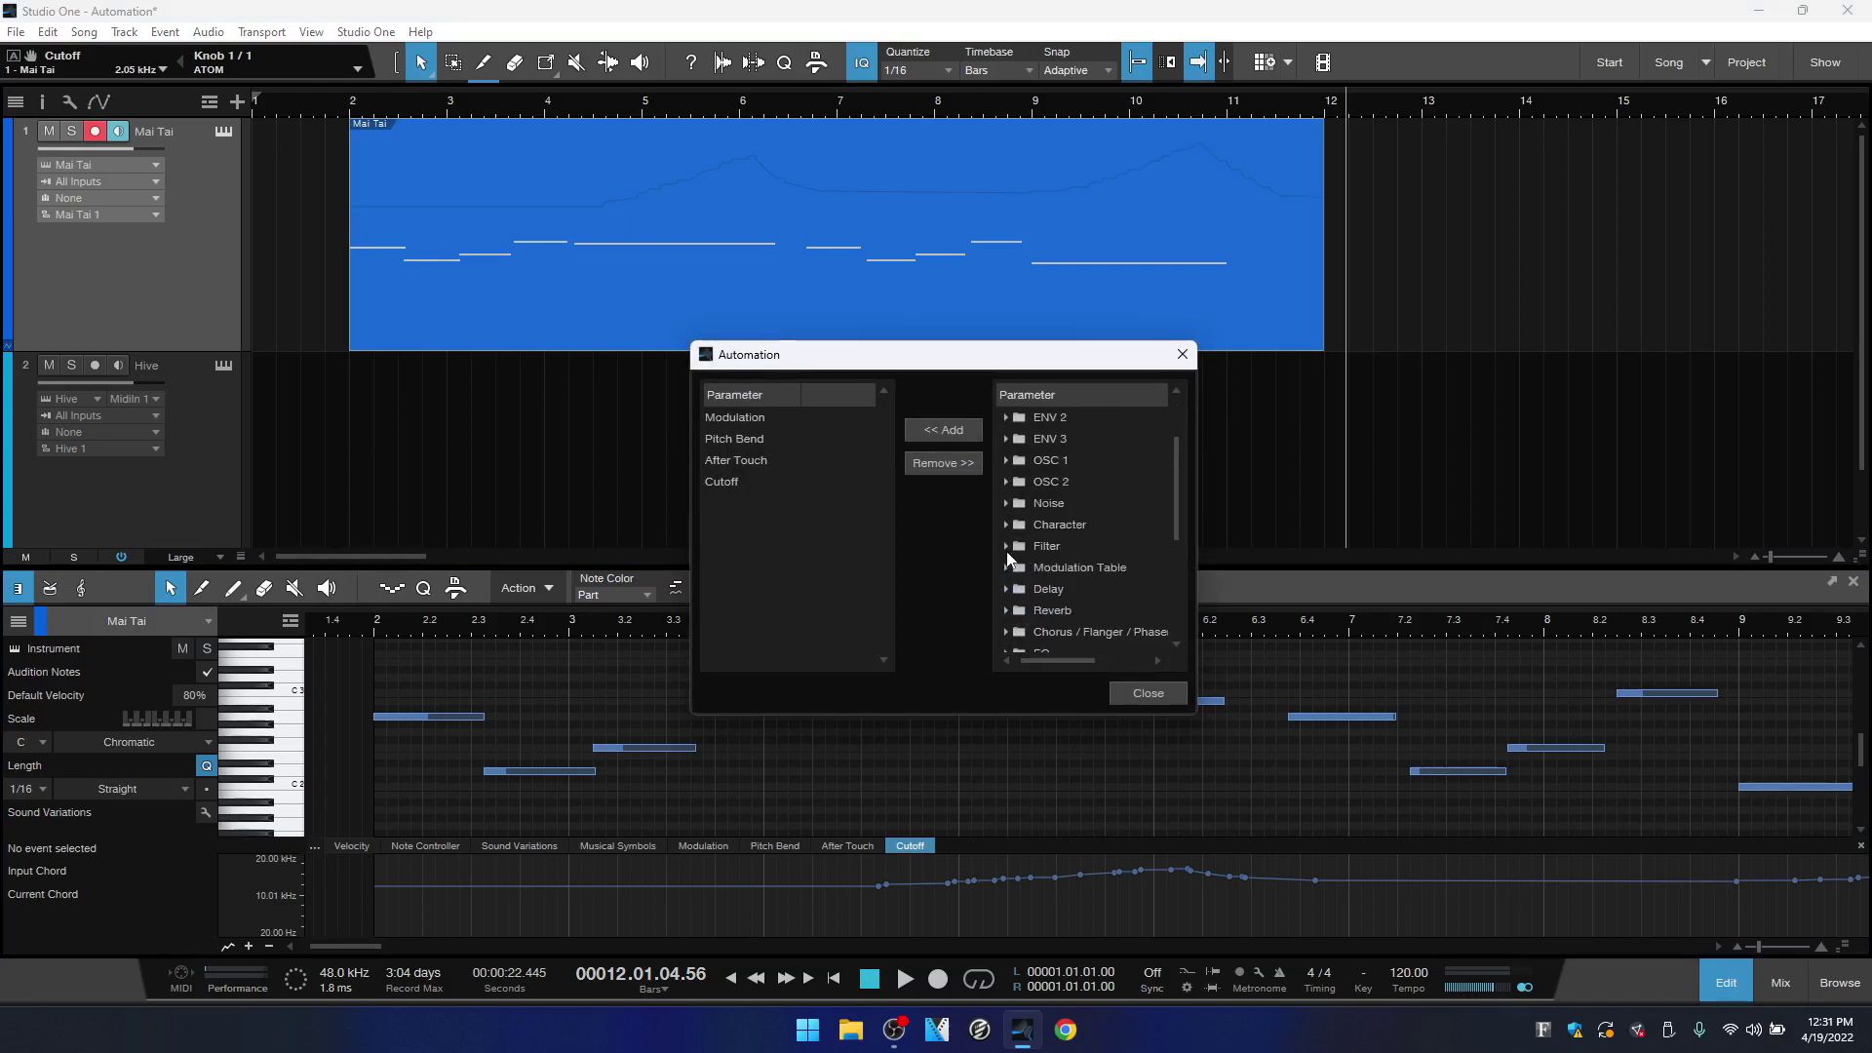
pyautogui.click(1007, 551)
pyautogui.scroll(-3, 1059, 559)
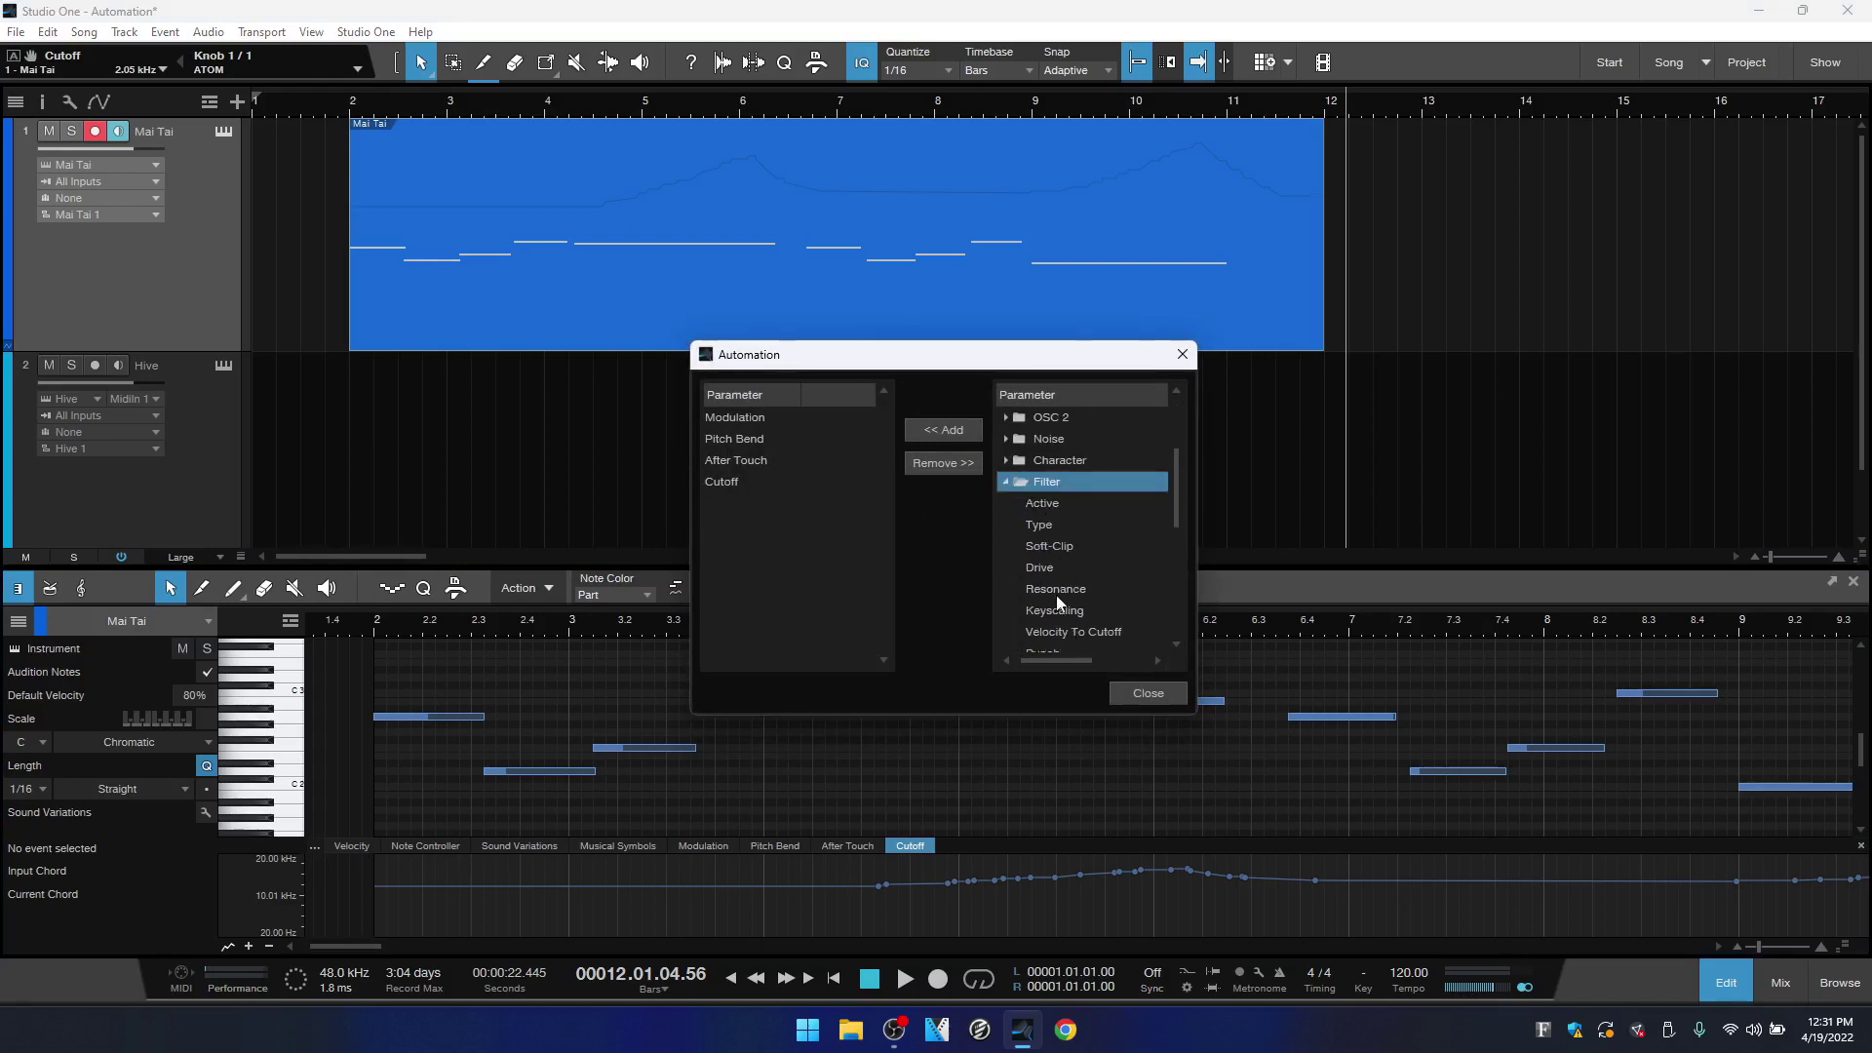
pyautogui.doubleClick(1056, 591)
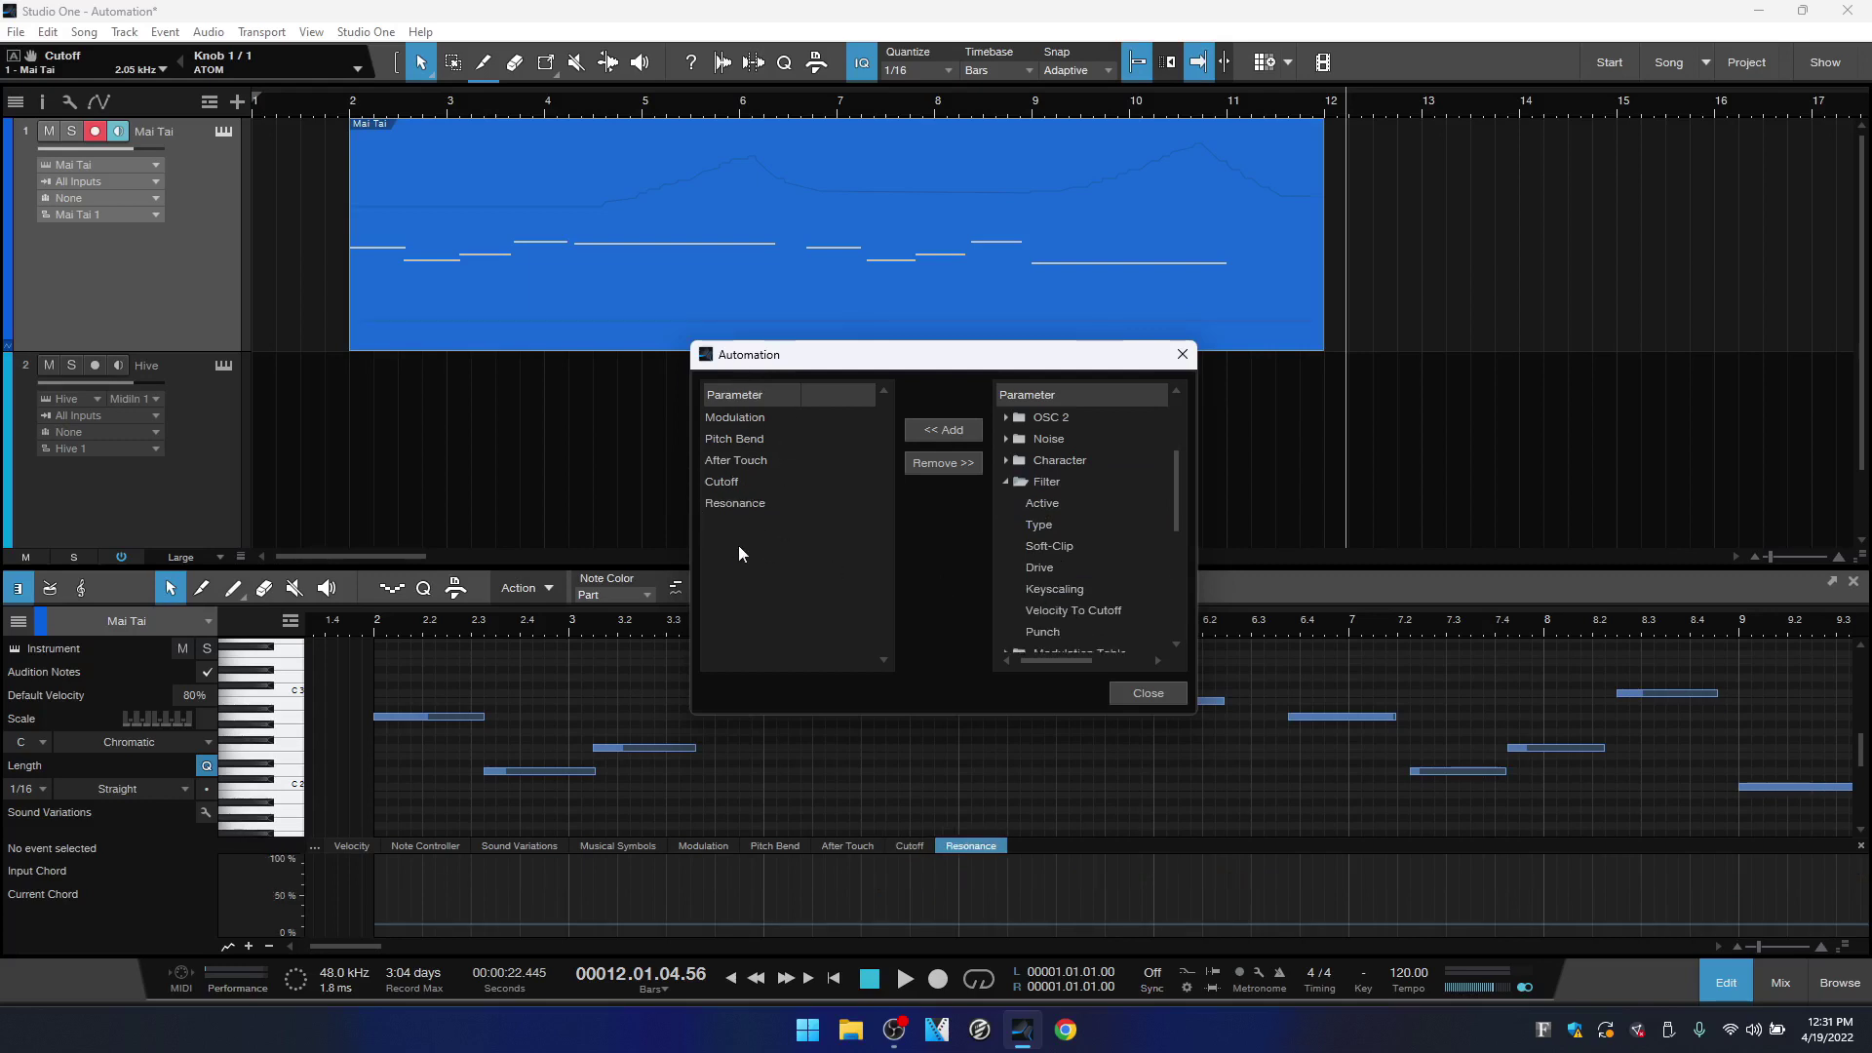
pyautogui.click(1143, 696)
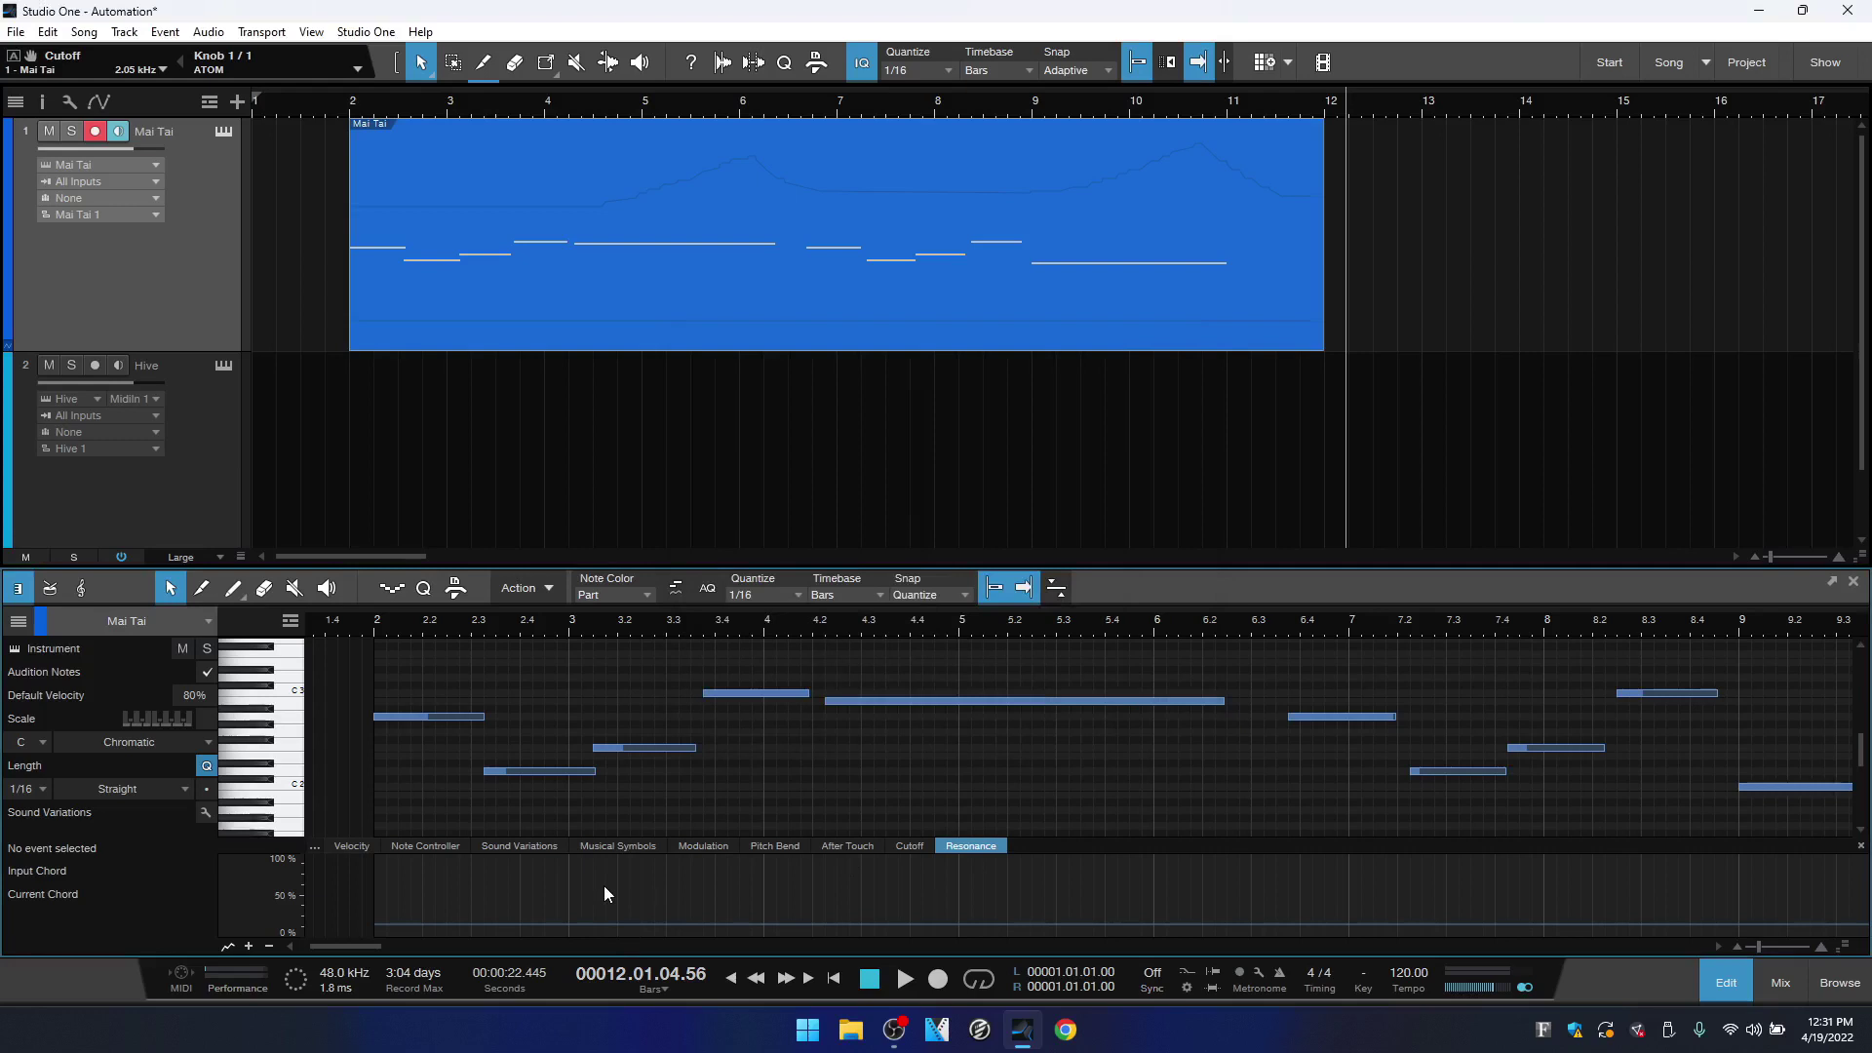
# Place the first Resonance points and set the snapped grid to 1/4
pyautogui.click(885, 925)
pyautogui.click(1093, 926)
pyautogui.click(998, 589)
pyautogui.click(993, 588)
pyautogui.click(771, 594)
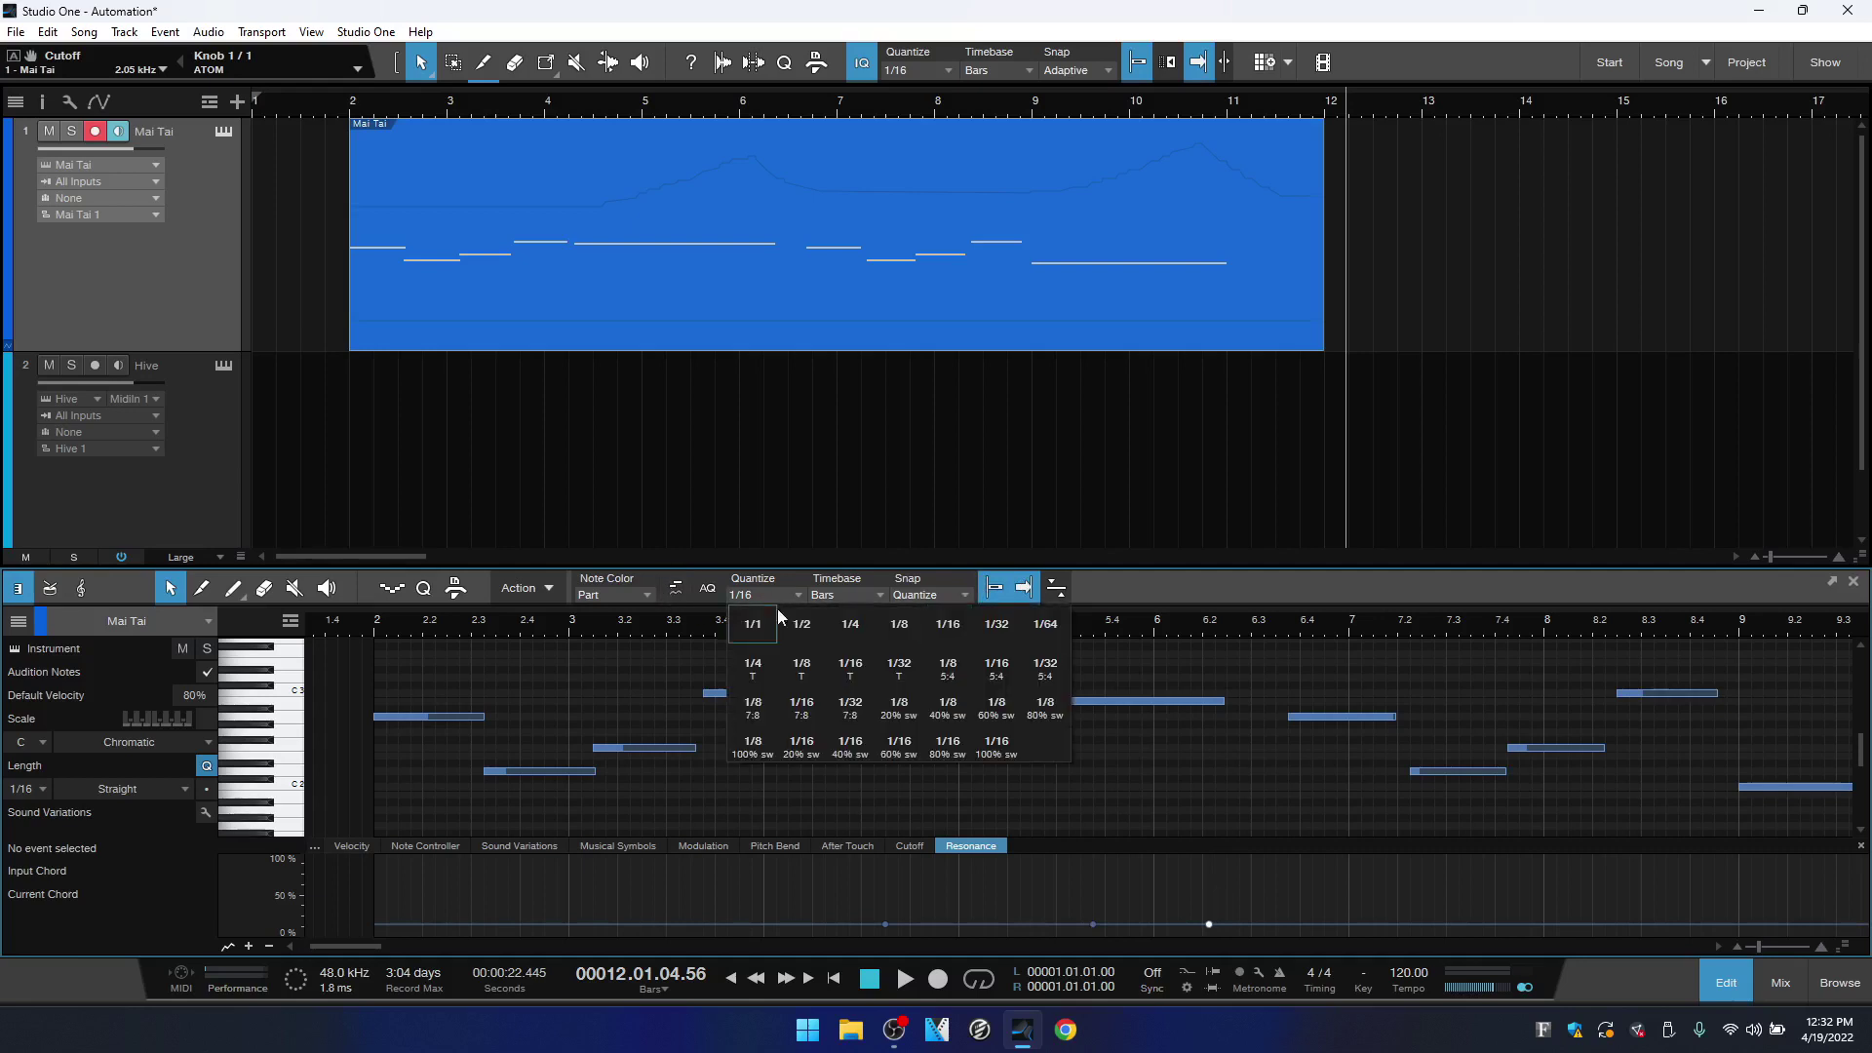
pyautogui.click(862, 630)
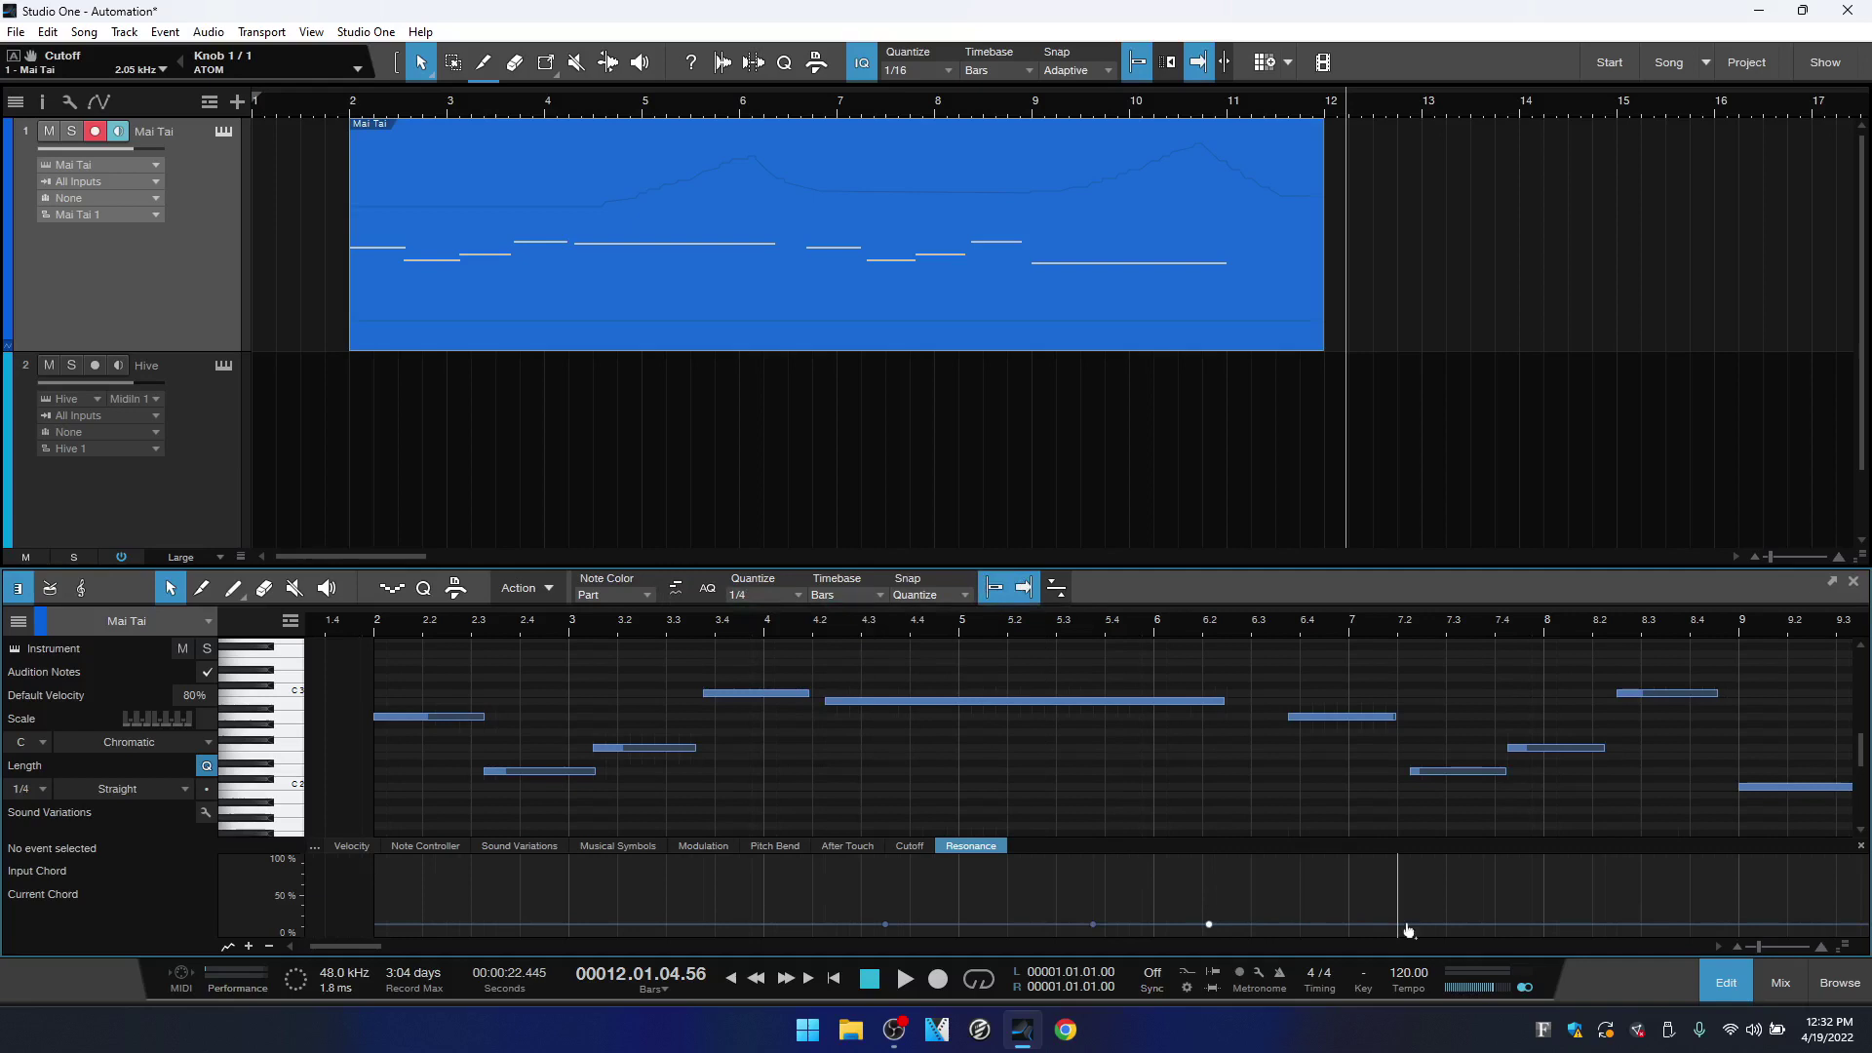
# Add a 76% peak at bar 6.2, move the earlier point to 5.3 at 32%, and curve the segments
pyautogui.click(1253, 925)
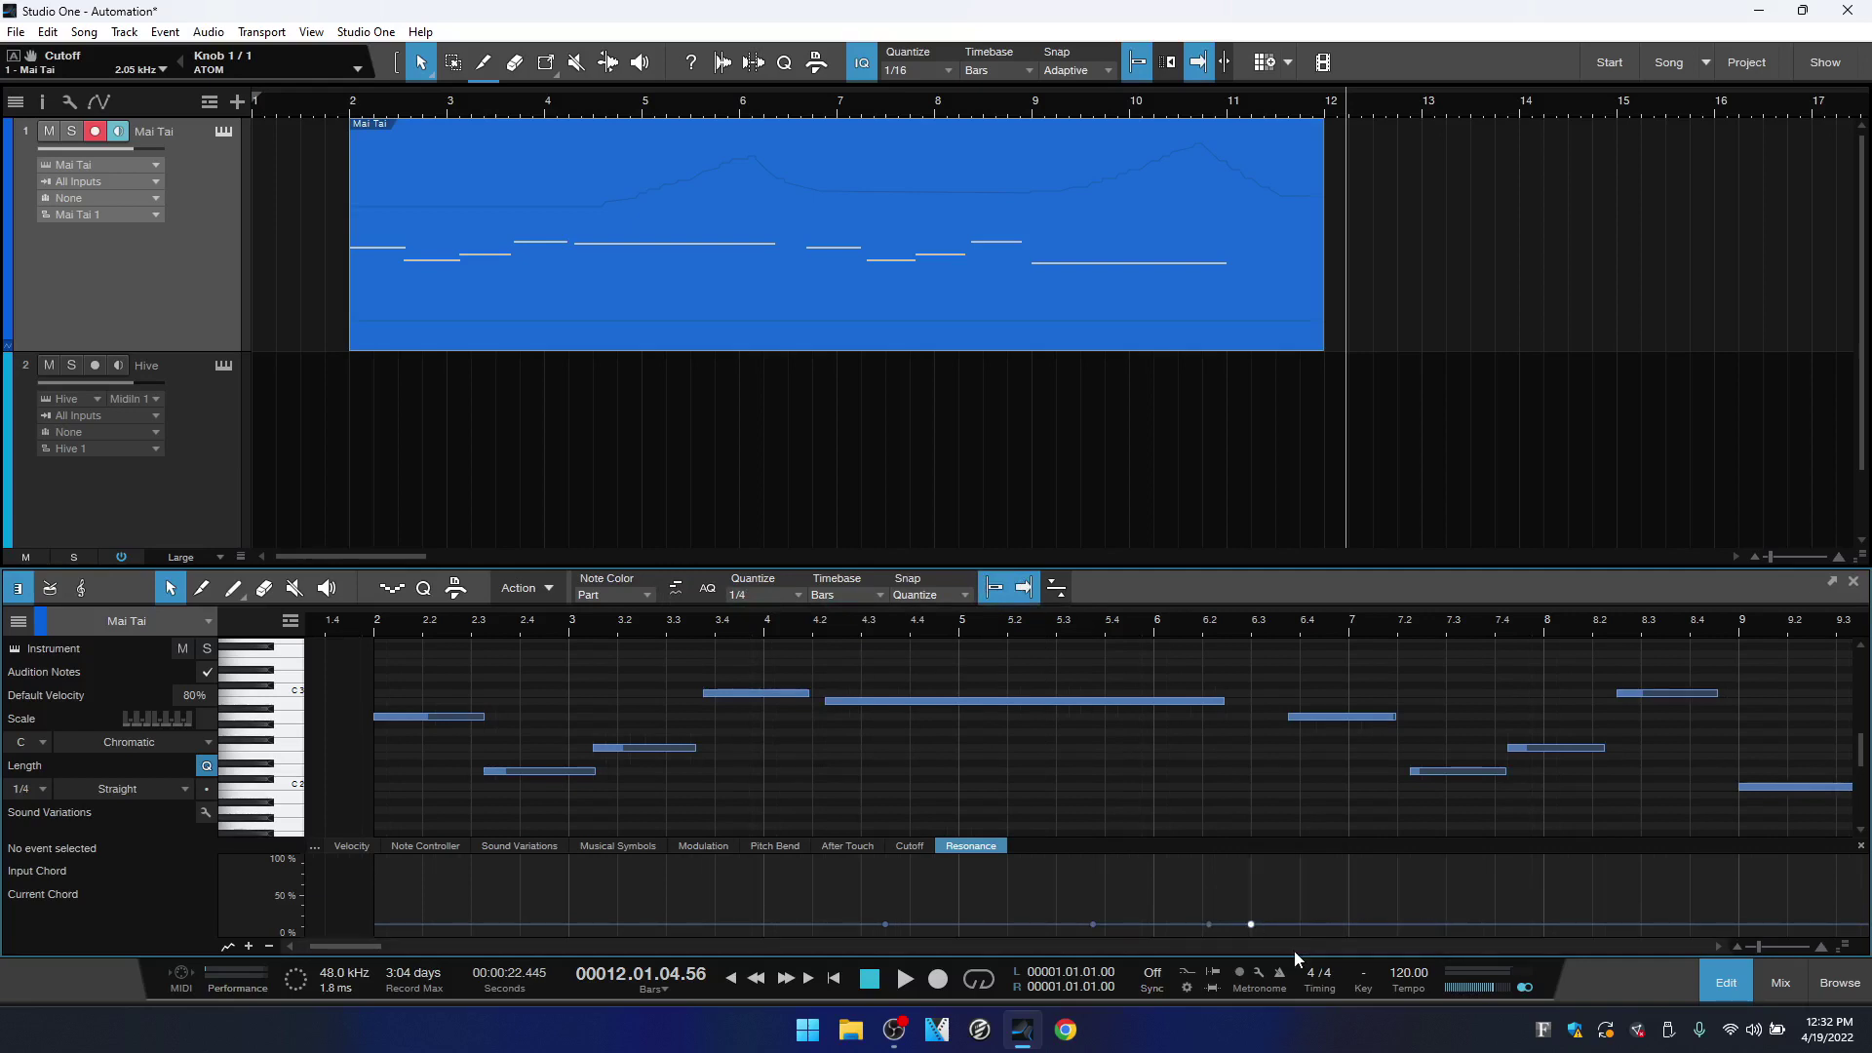
pyautogui.moveTo(1197, 926); pyautogui.dragTo(1198, 869)
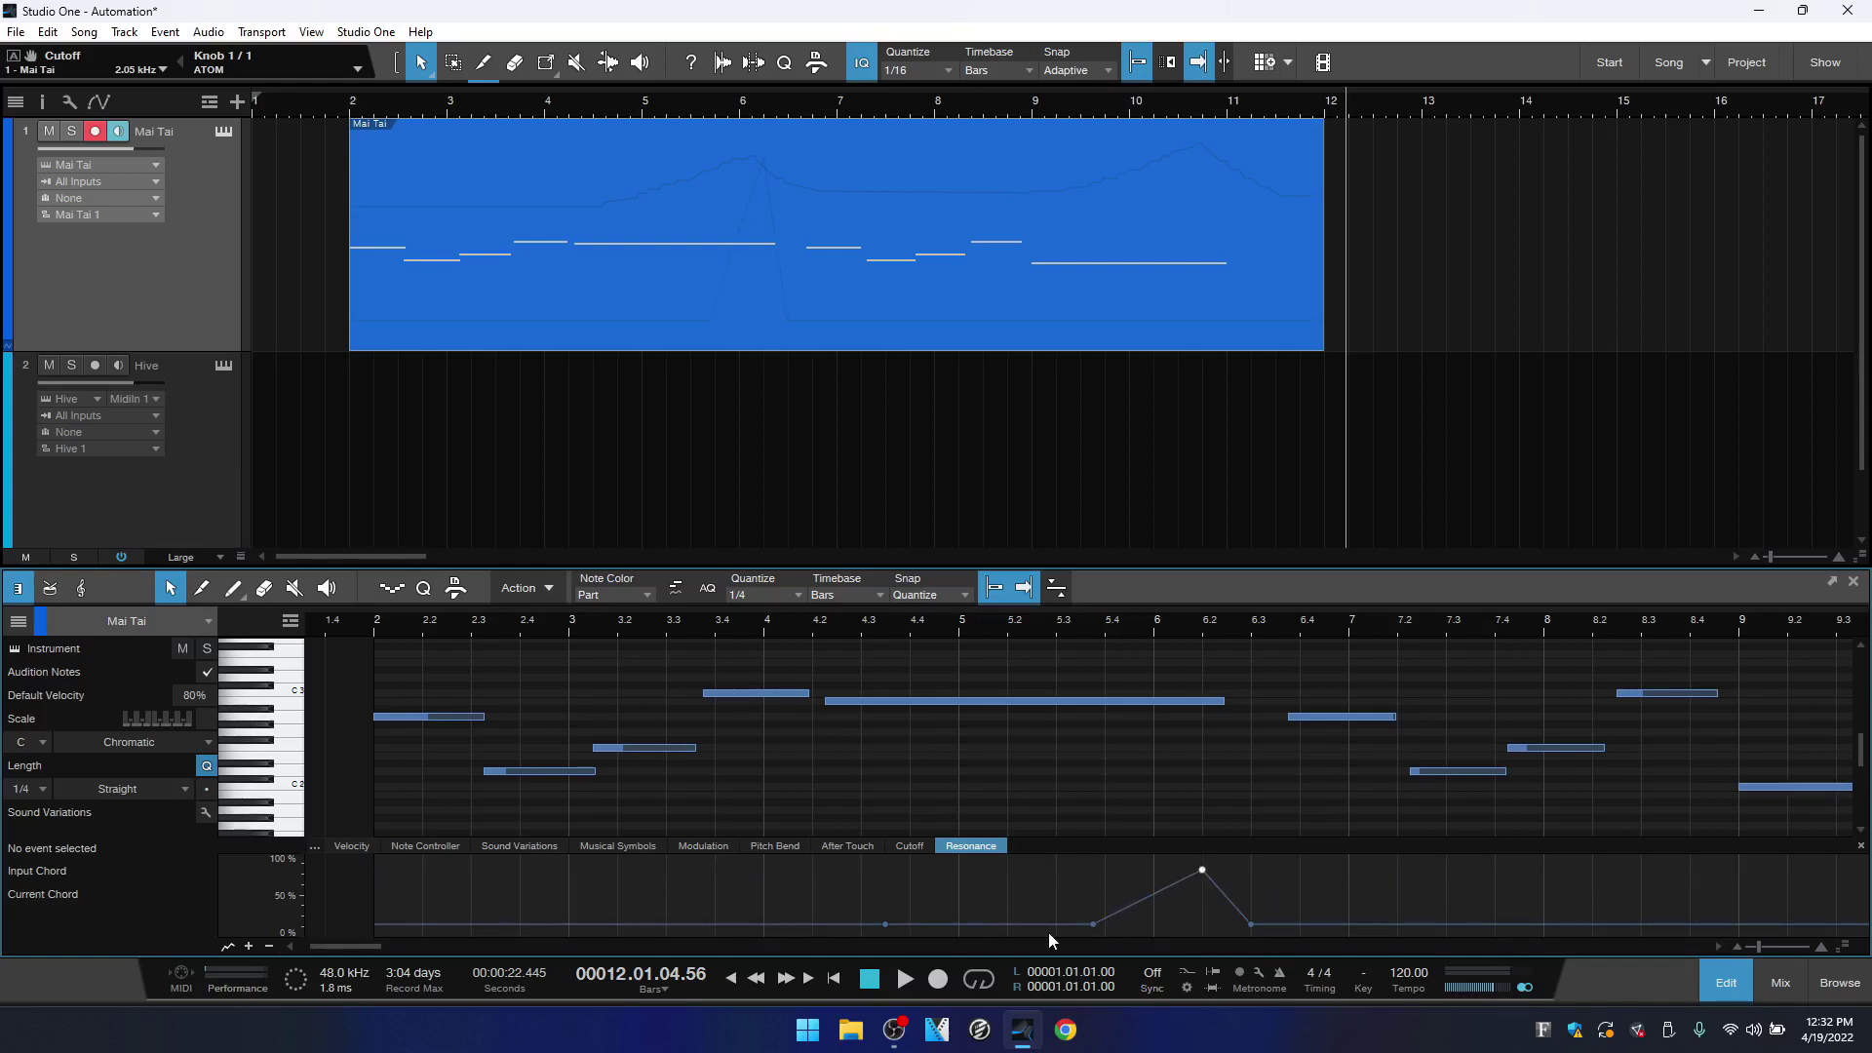
pyautogui.moveTo(1093, 924); pyautogui.dragTo(1056, 910)
pyautogui.moveTo(1133, 899); pyautogui.dragTo(1166, 941)
pyautogui.moveTo(972, 921); pyautogui.dragTo(970, 909)
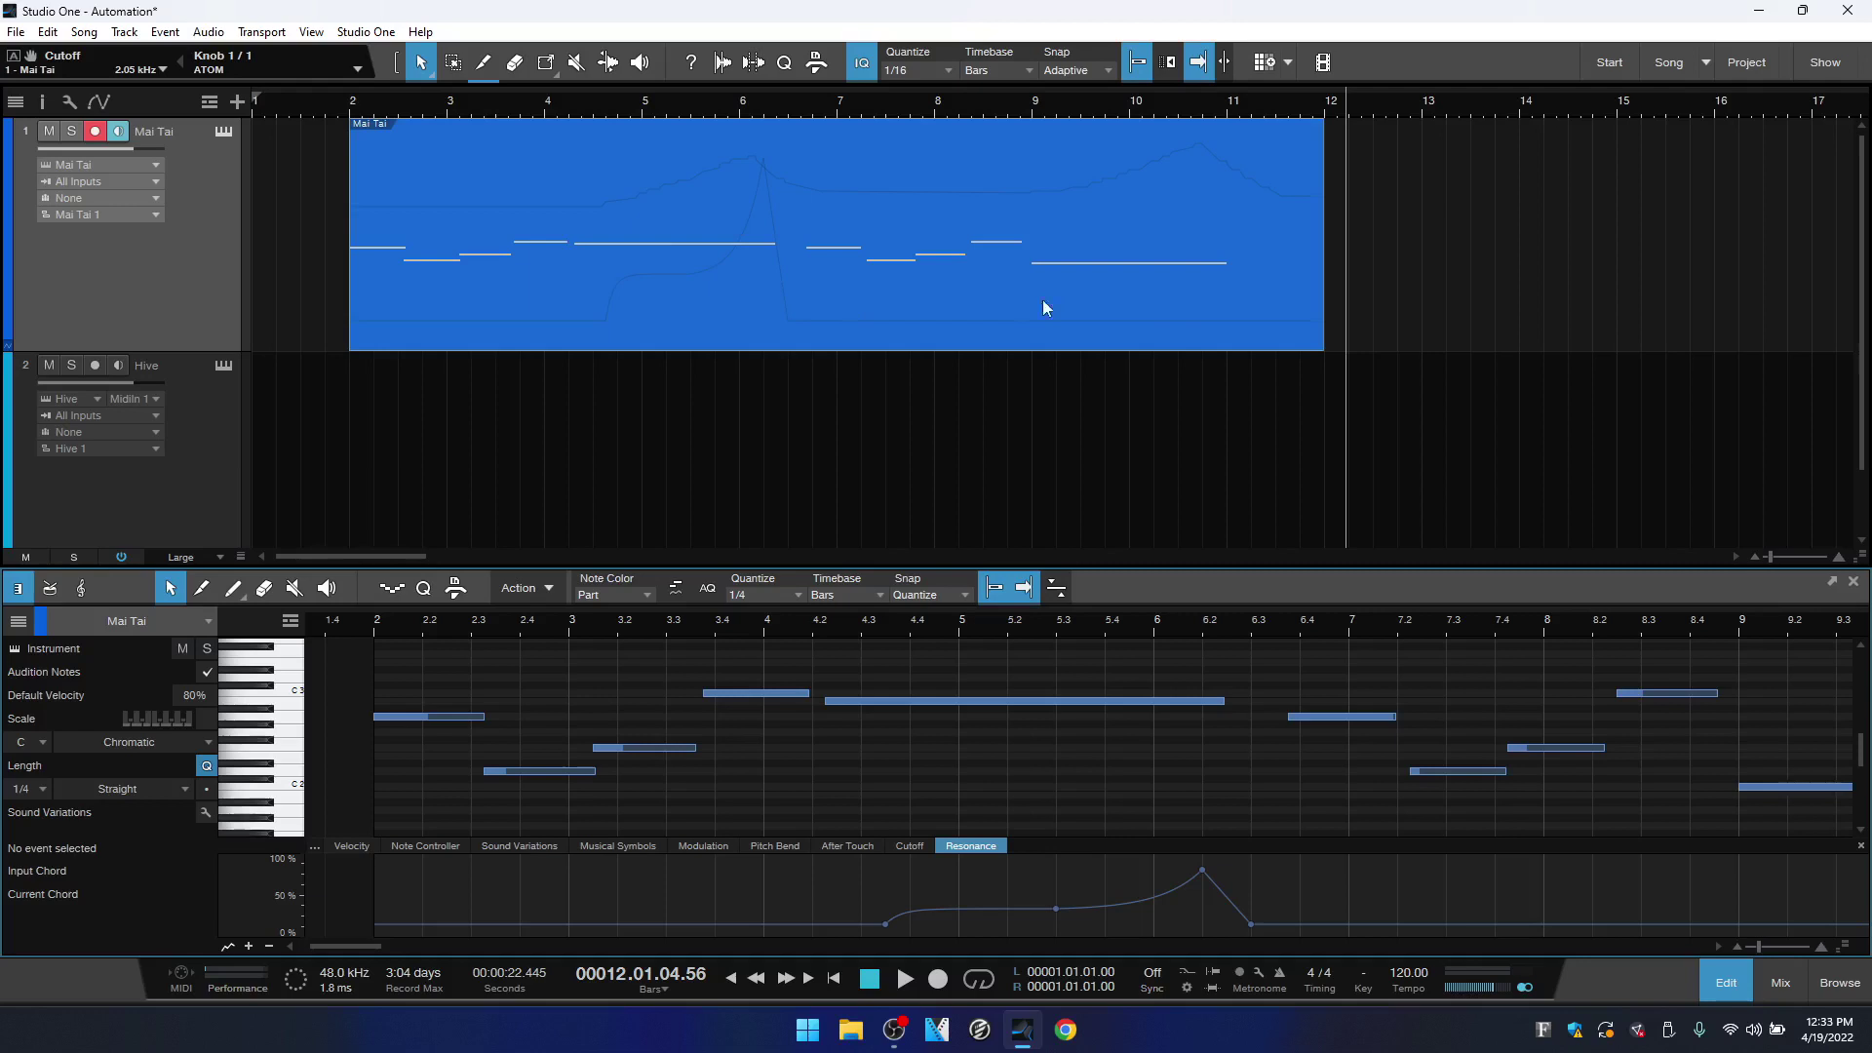
# Close the note editor, show the Mai Tai editor, and play from bar 1.3 to hear the Resonance sweep
pyautogui.click(1726, 987)
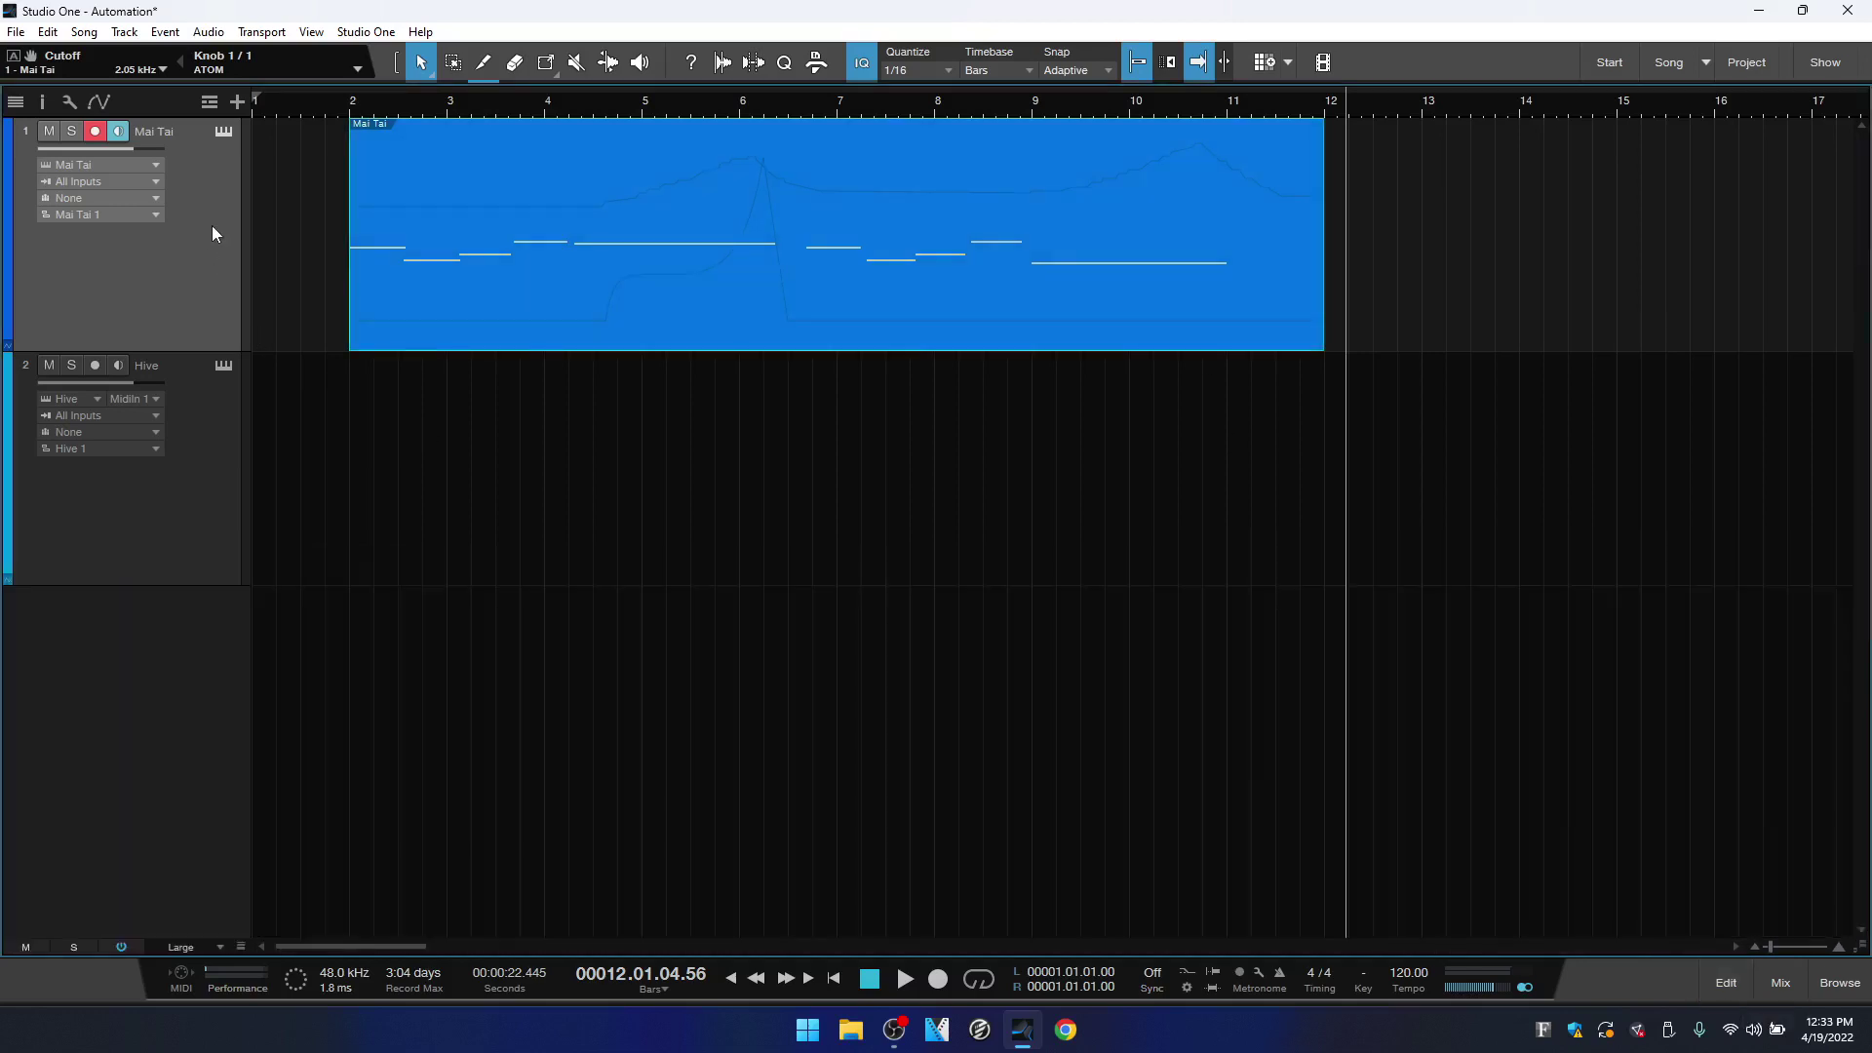
pyautogui.click(223, 133)
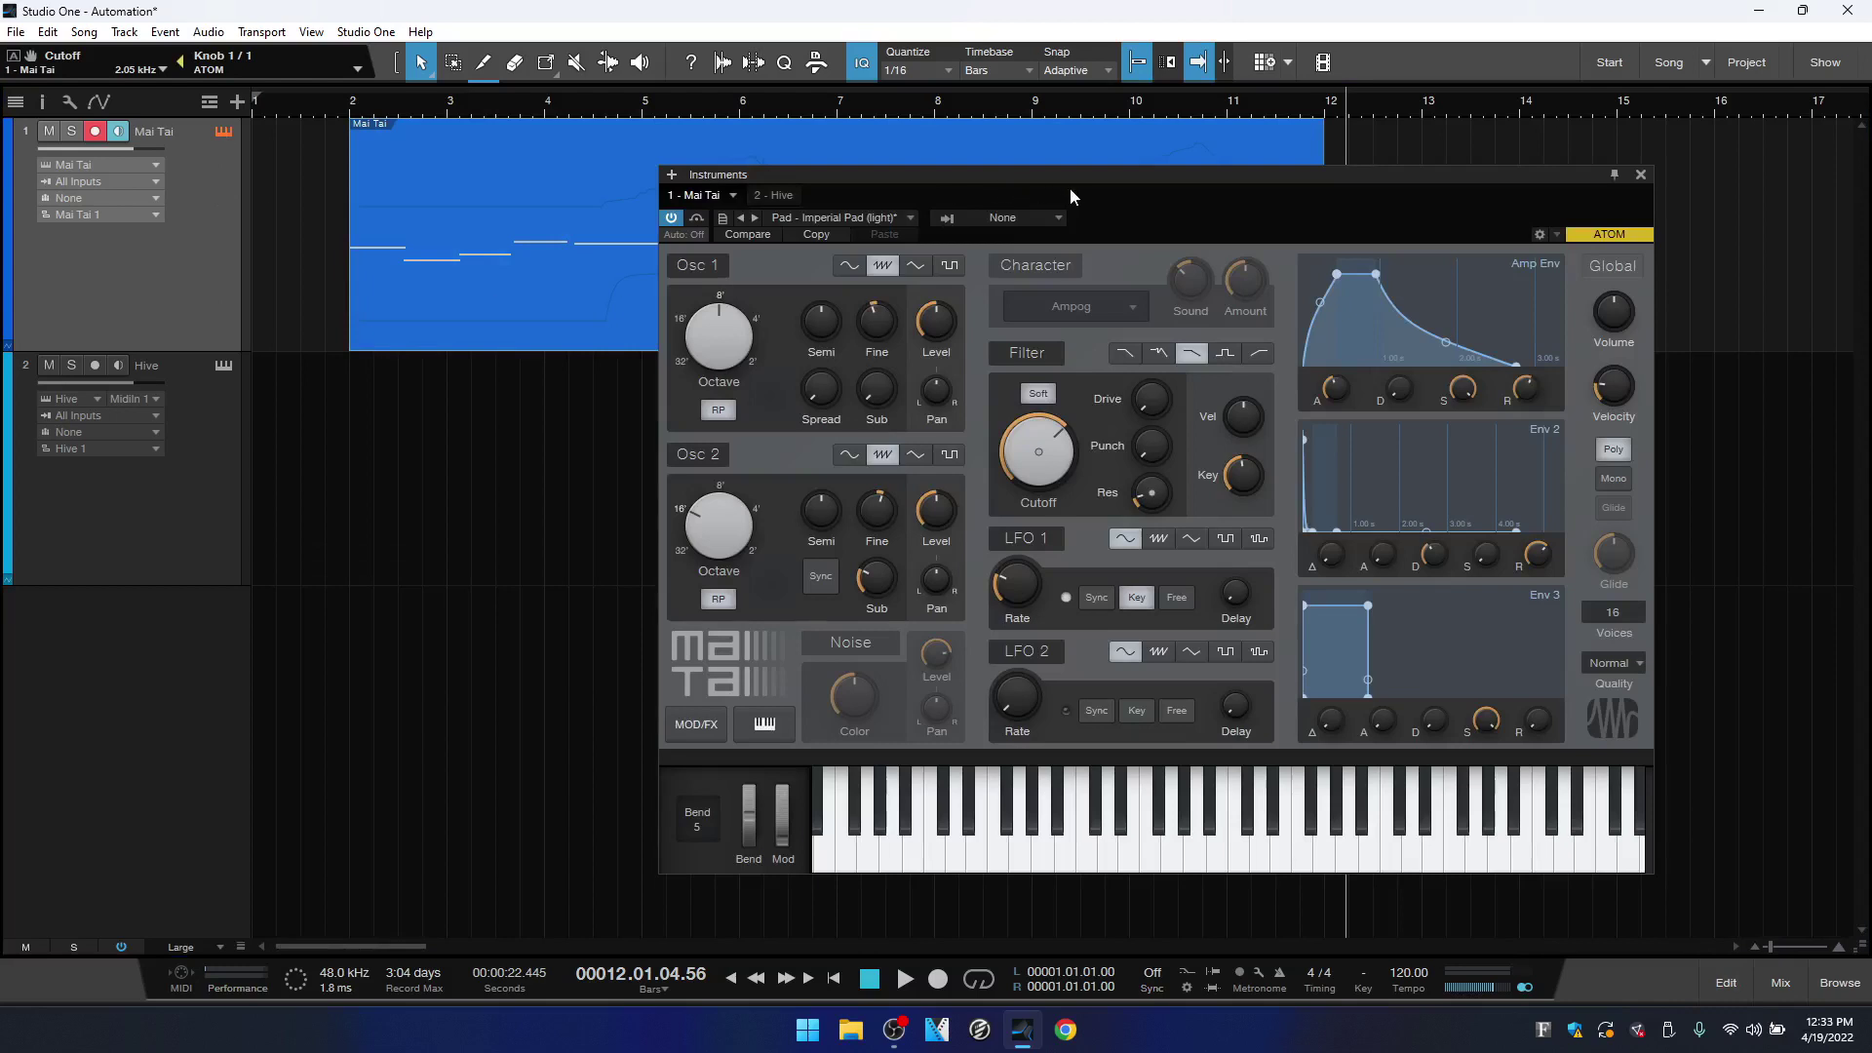
pyautogui.moveTo(1070, 191); pyautogui.dragTo(1216, 239)
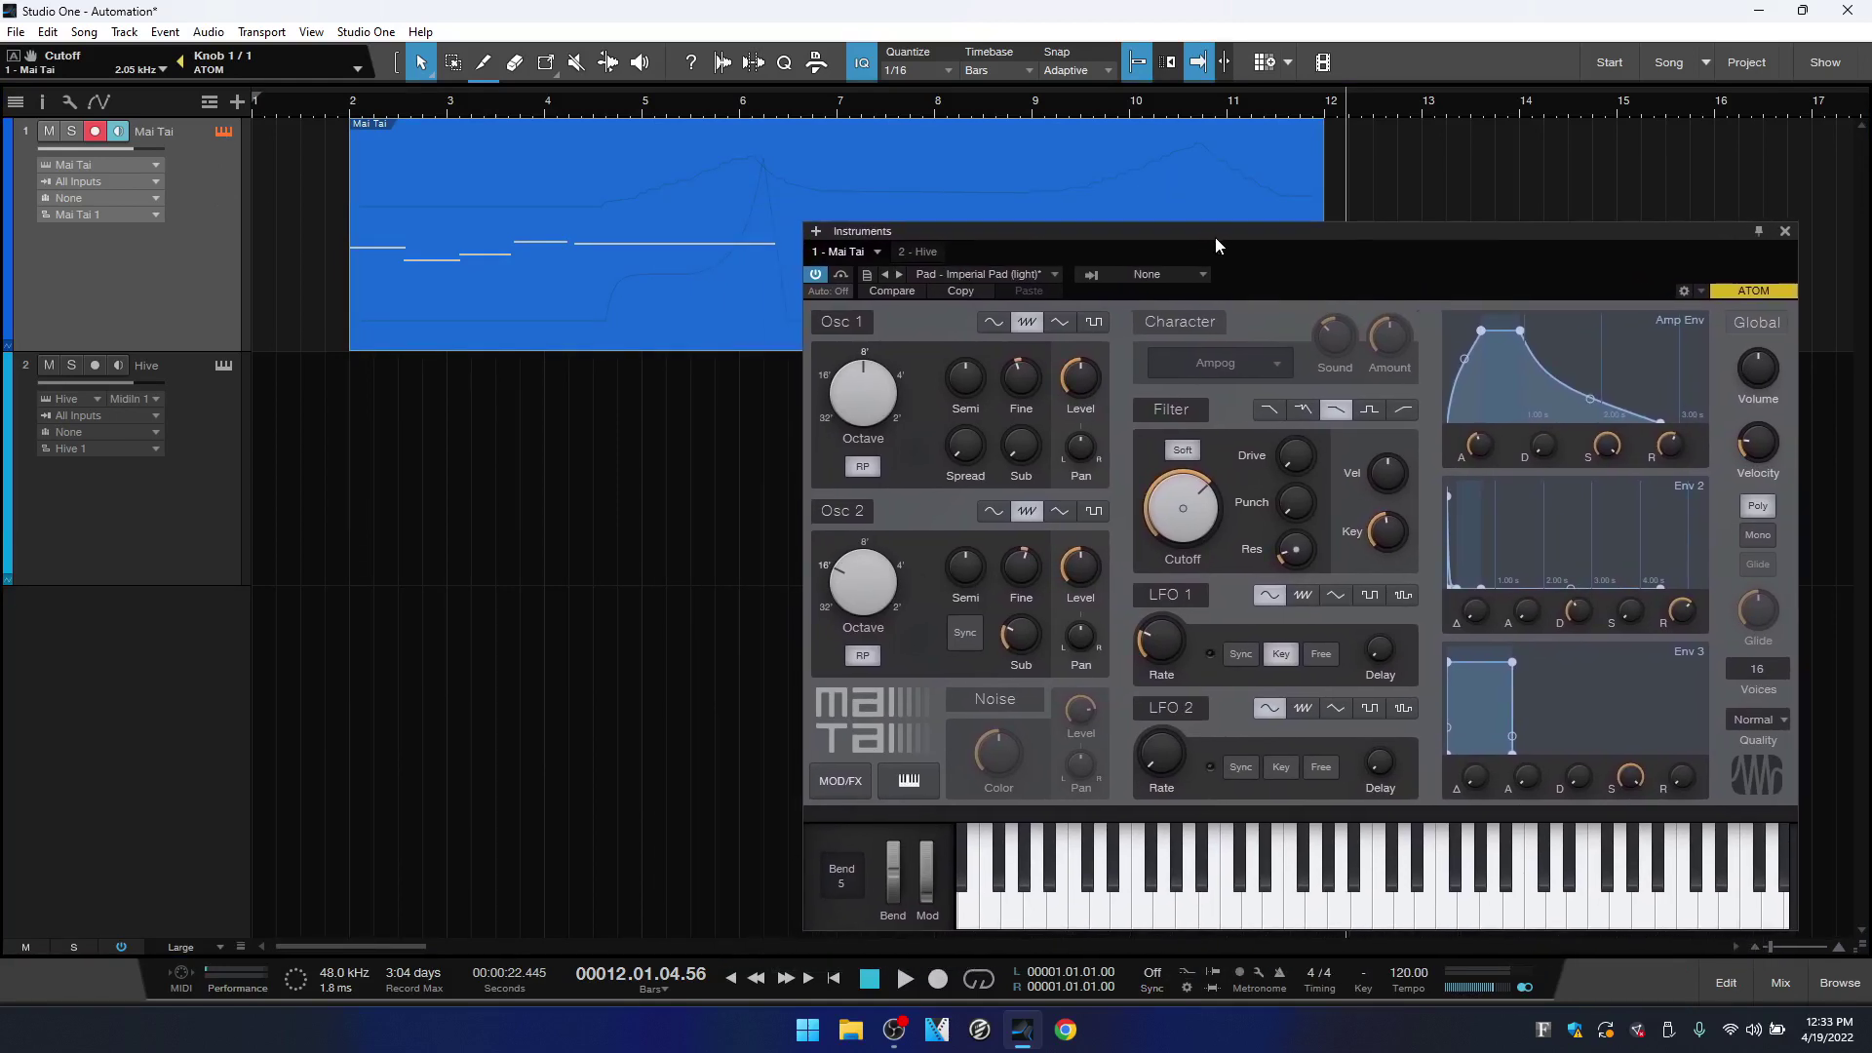
pyautogui.click(314, 109)
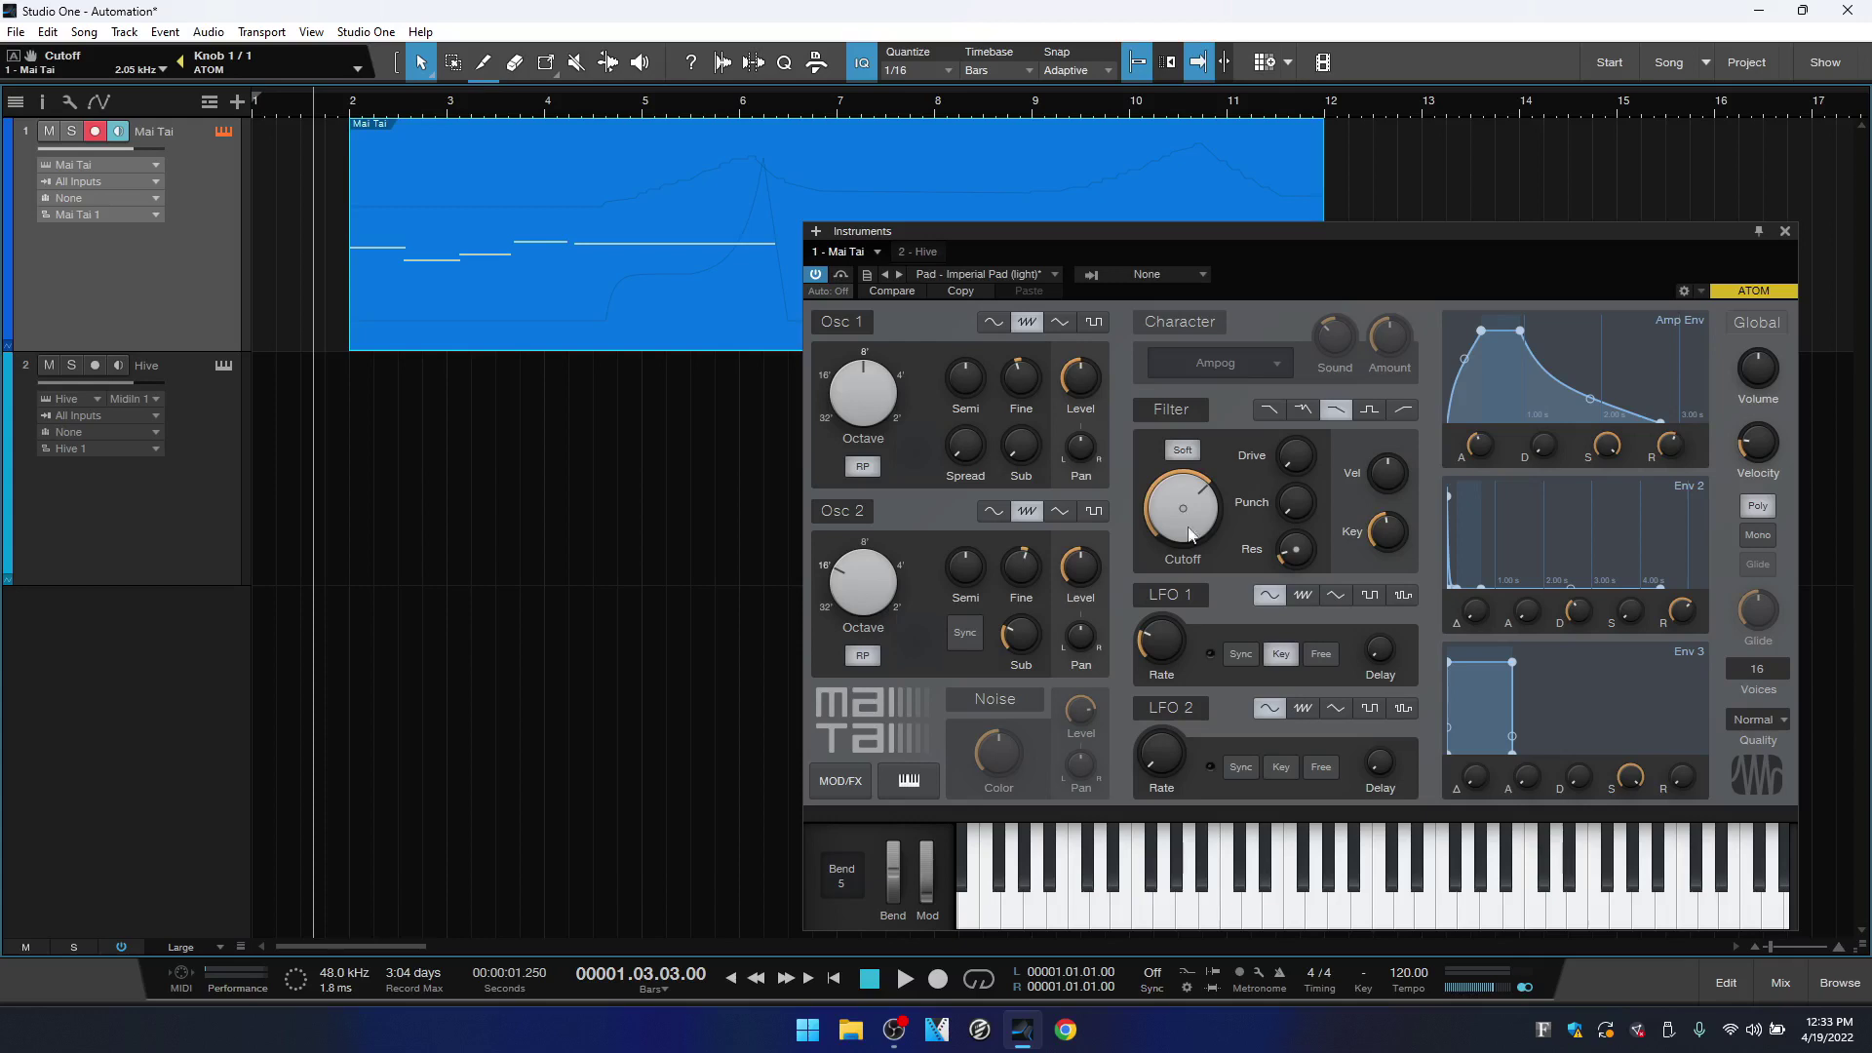
pyautogui.moveTo(1297, 554)
pyautogui.press('space')
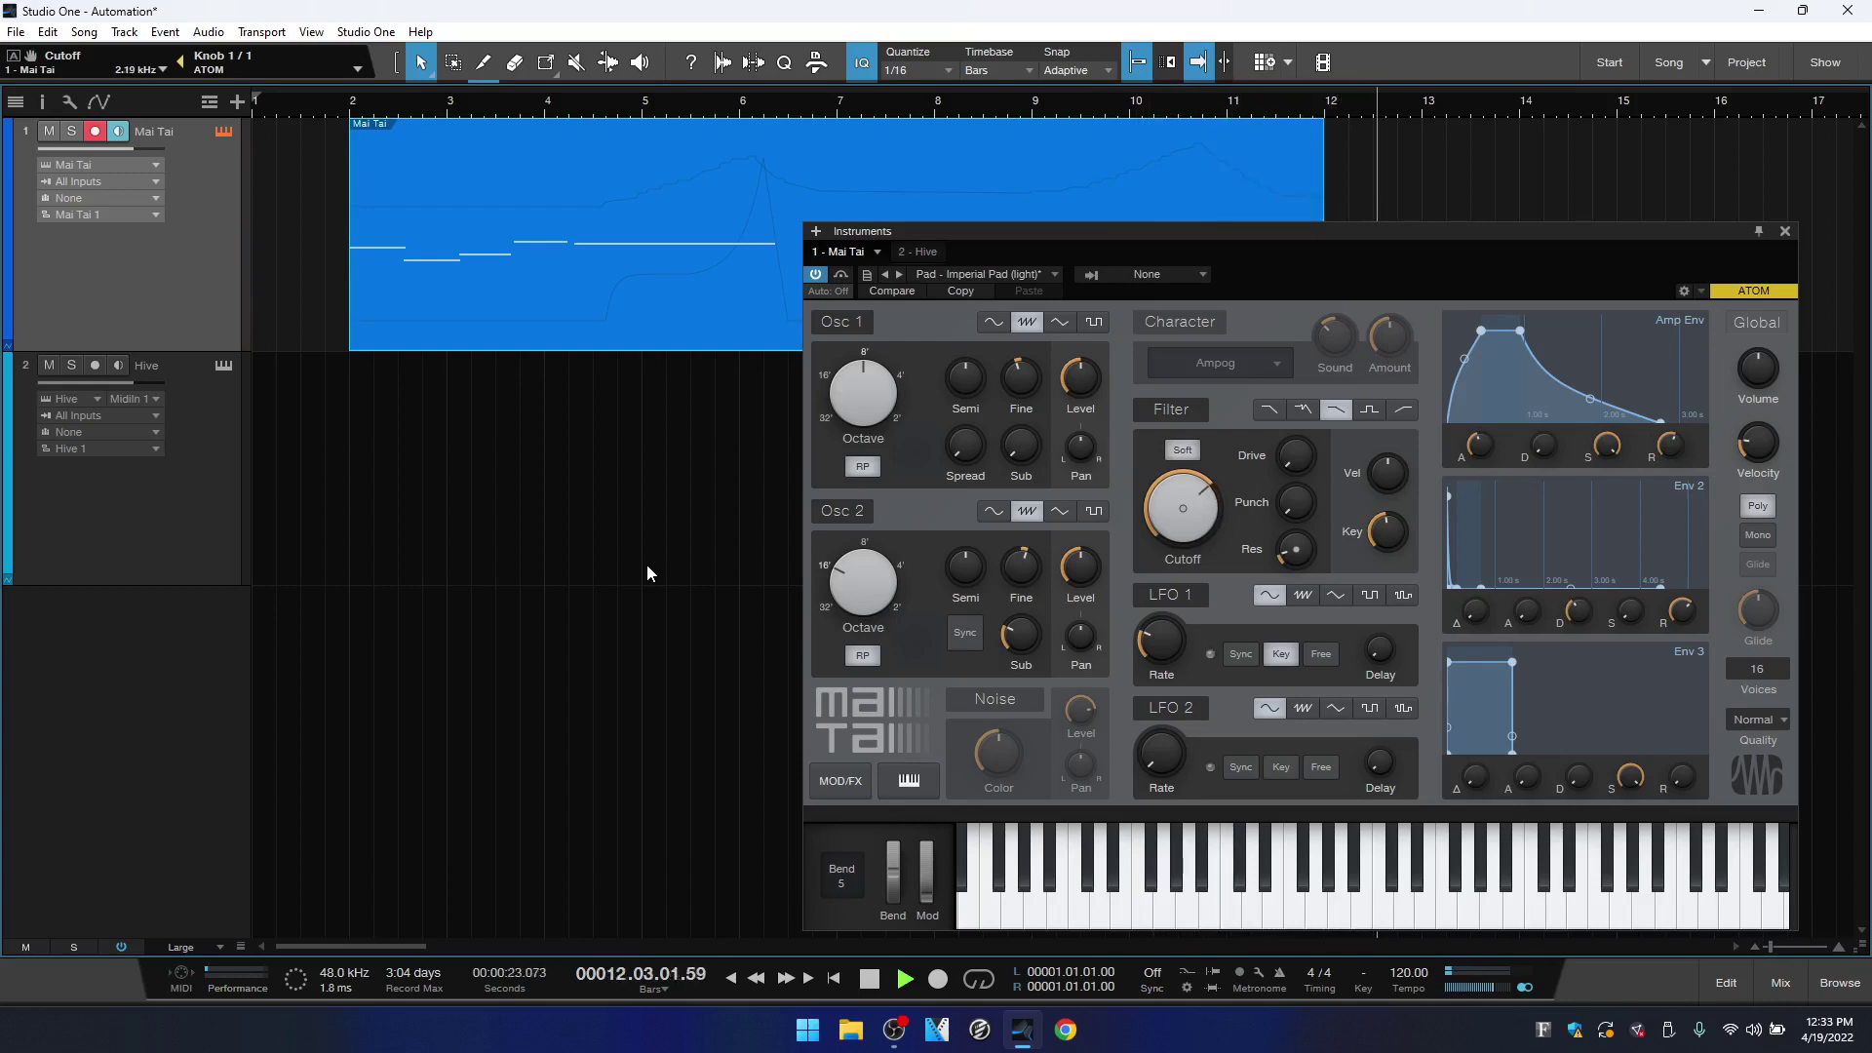
pyautogui.press('space')
# Open the Mai Tai part in the note editor and delete all Resonance automation points
pyautogui.click(1785, 232)
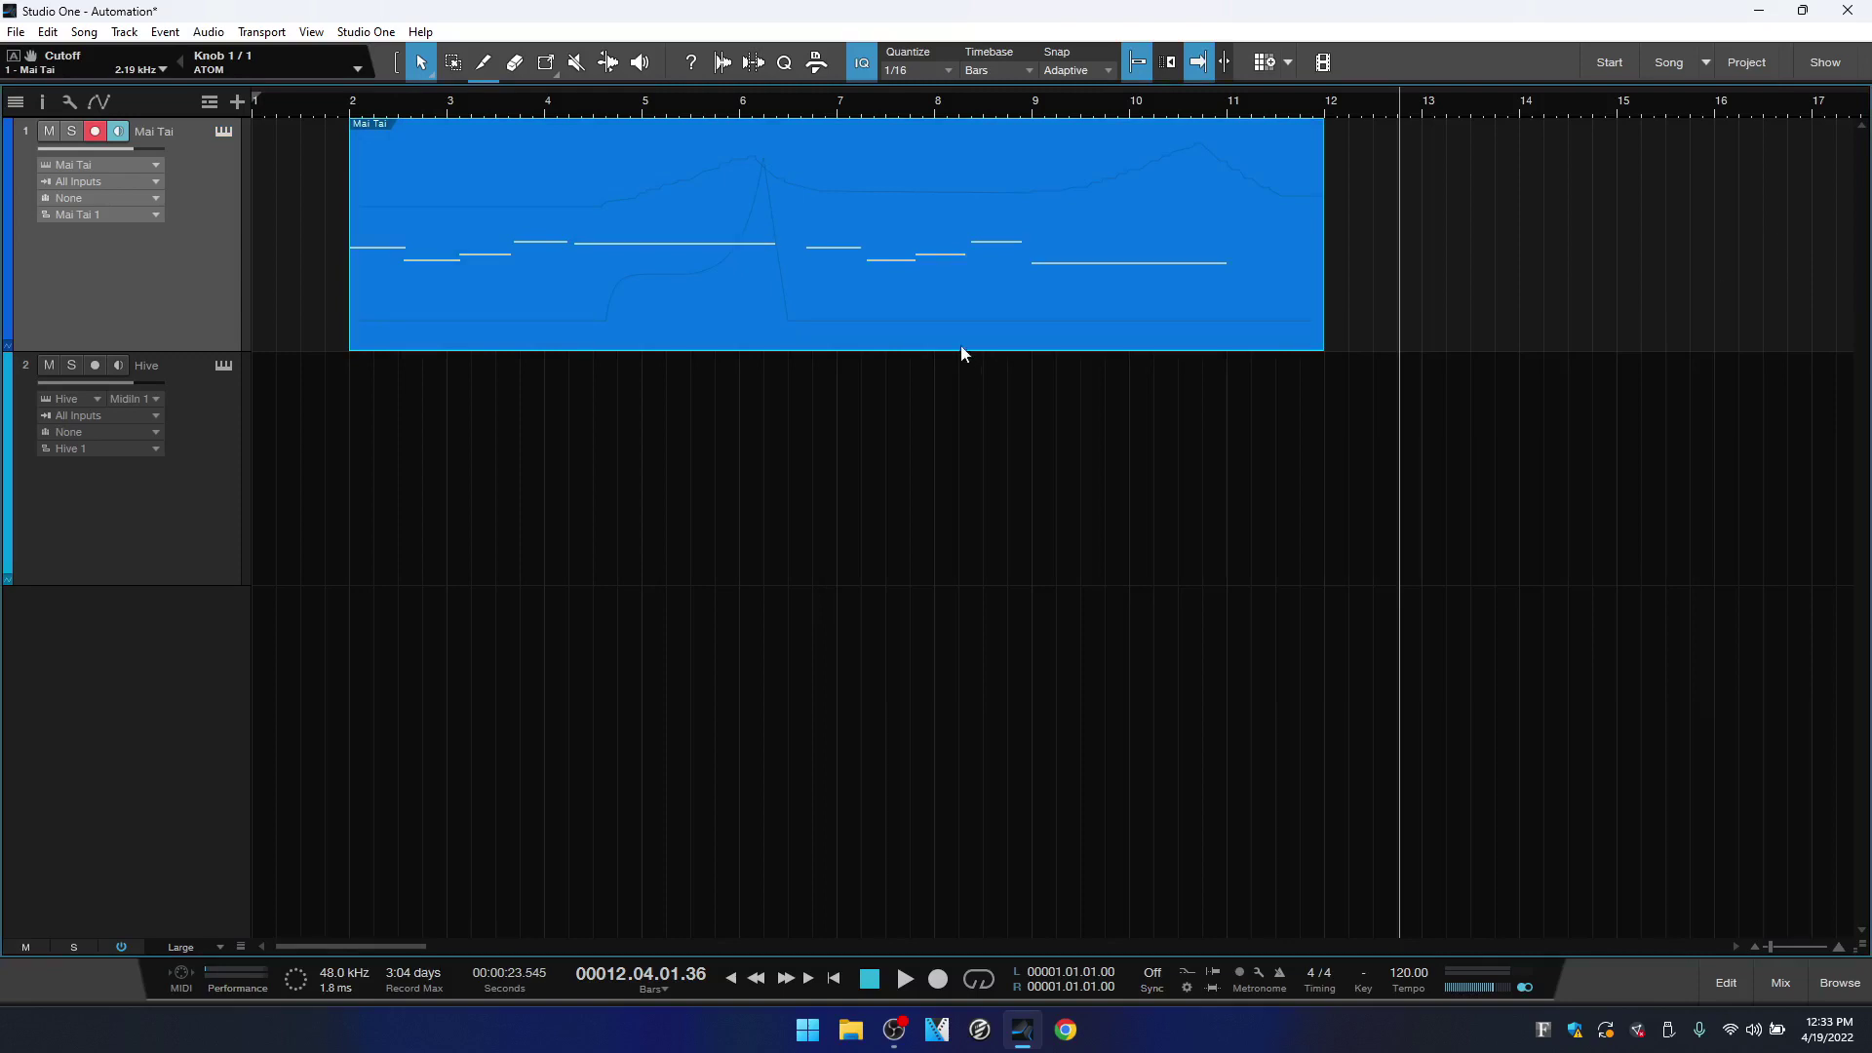
pyautogui.doubleClick(936, 333)
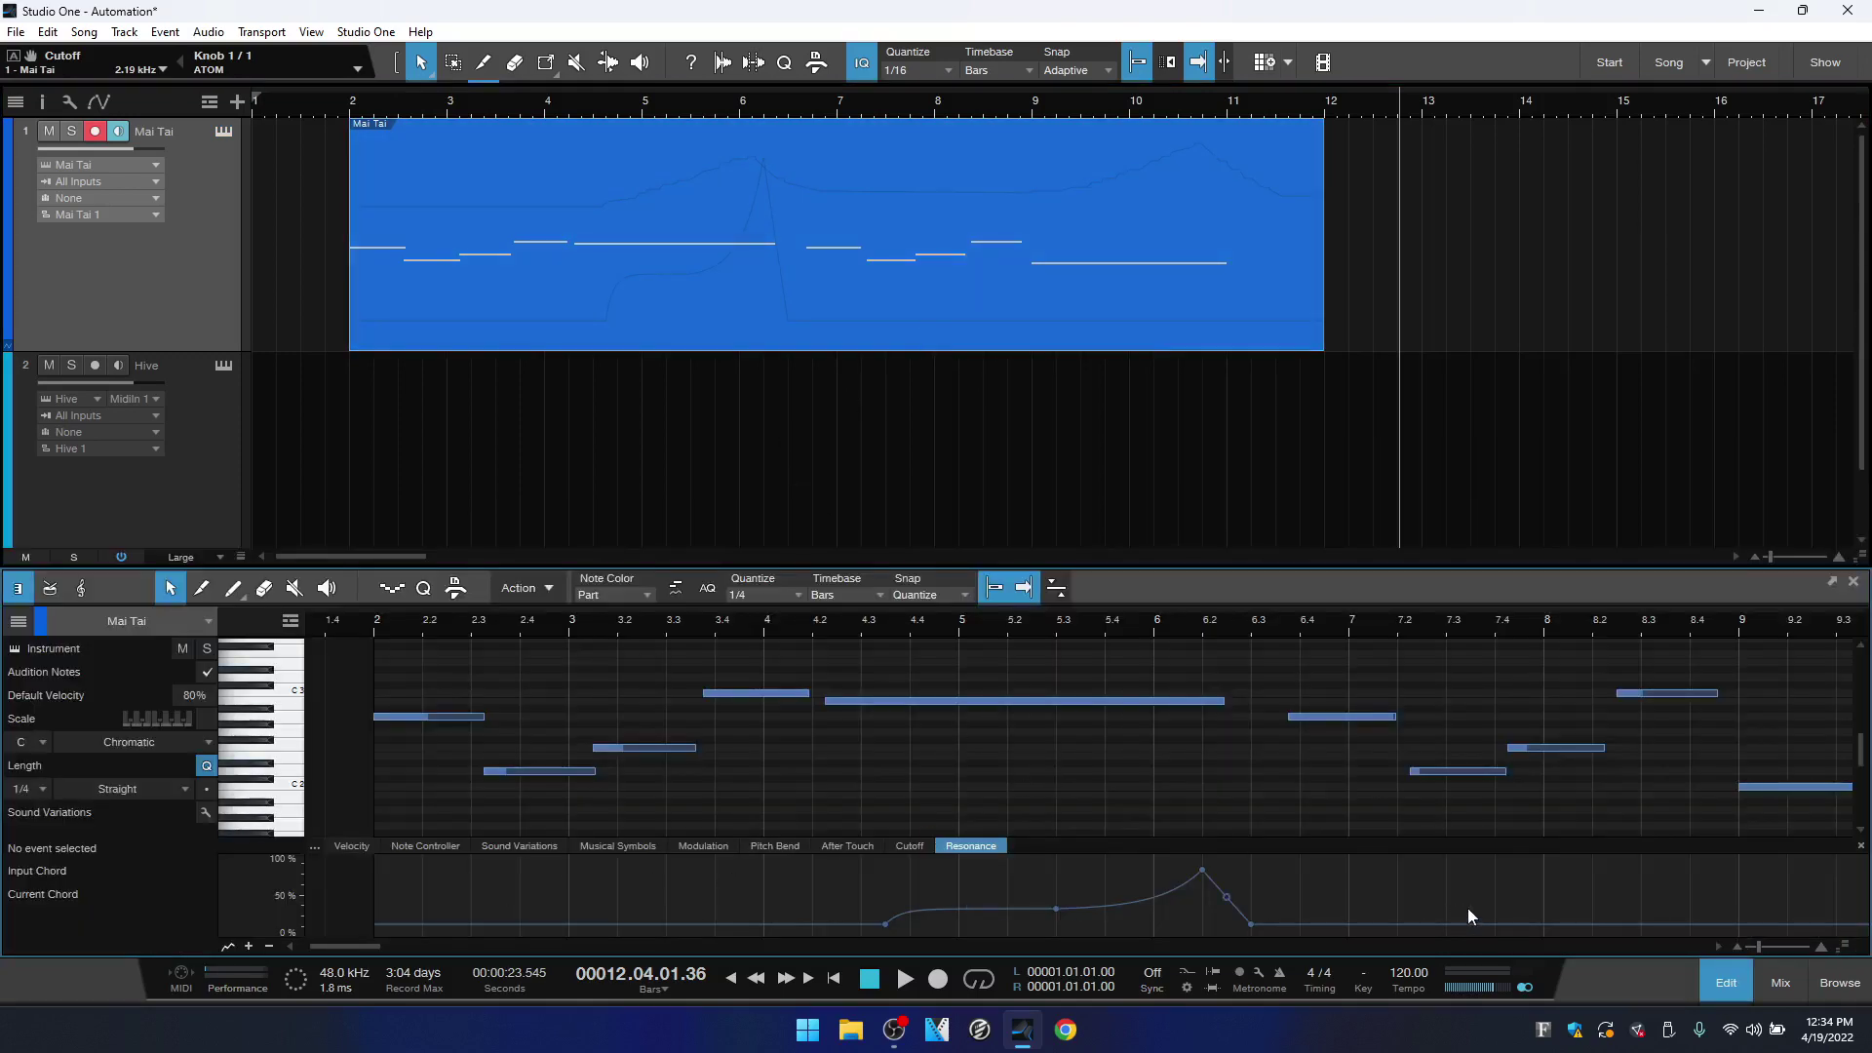
pyautogui.click(970, 907)
pyautogui.doubleClick(1202, 873)
pyautogui.doubleClick(875, 926)
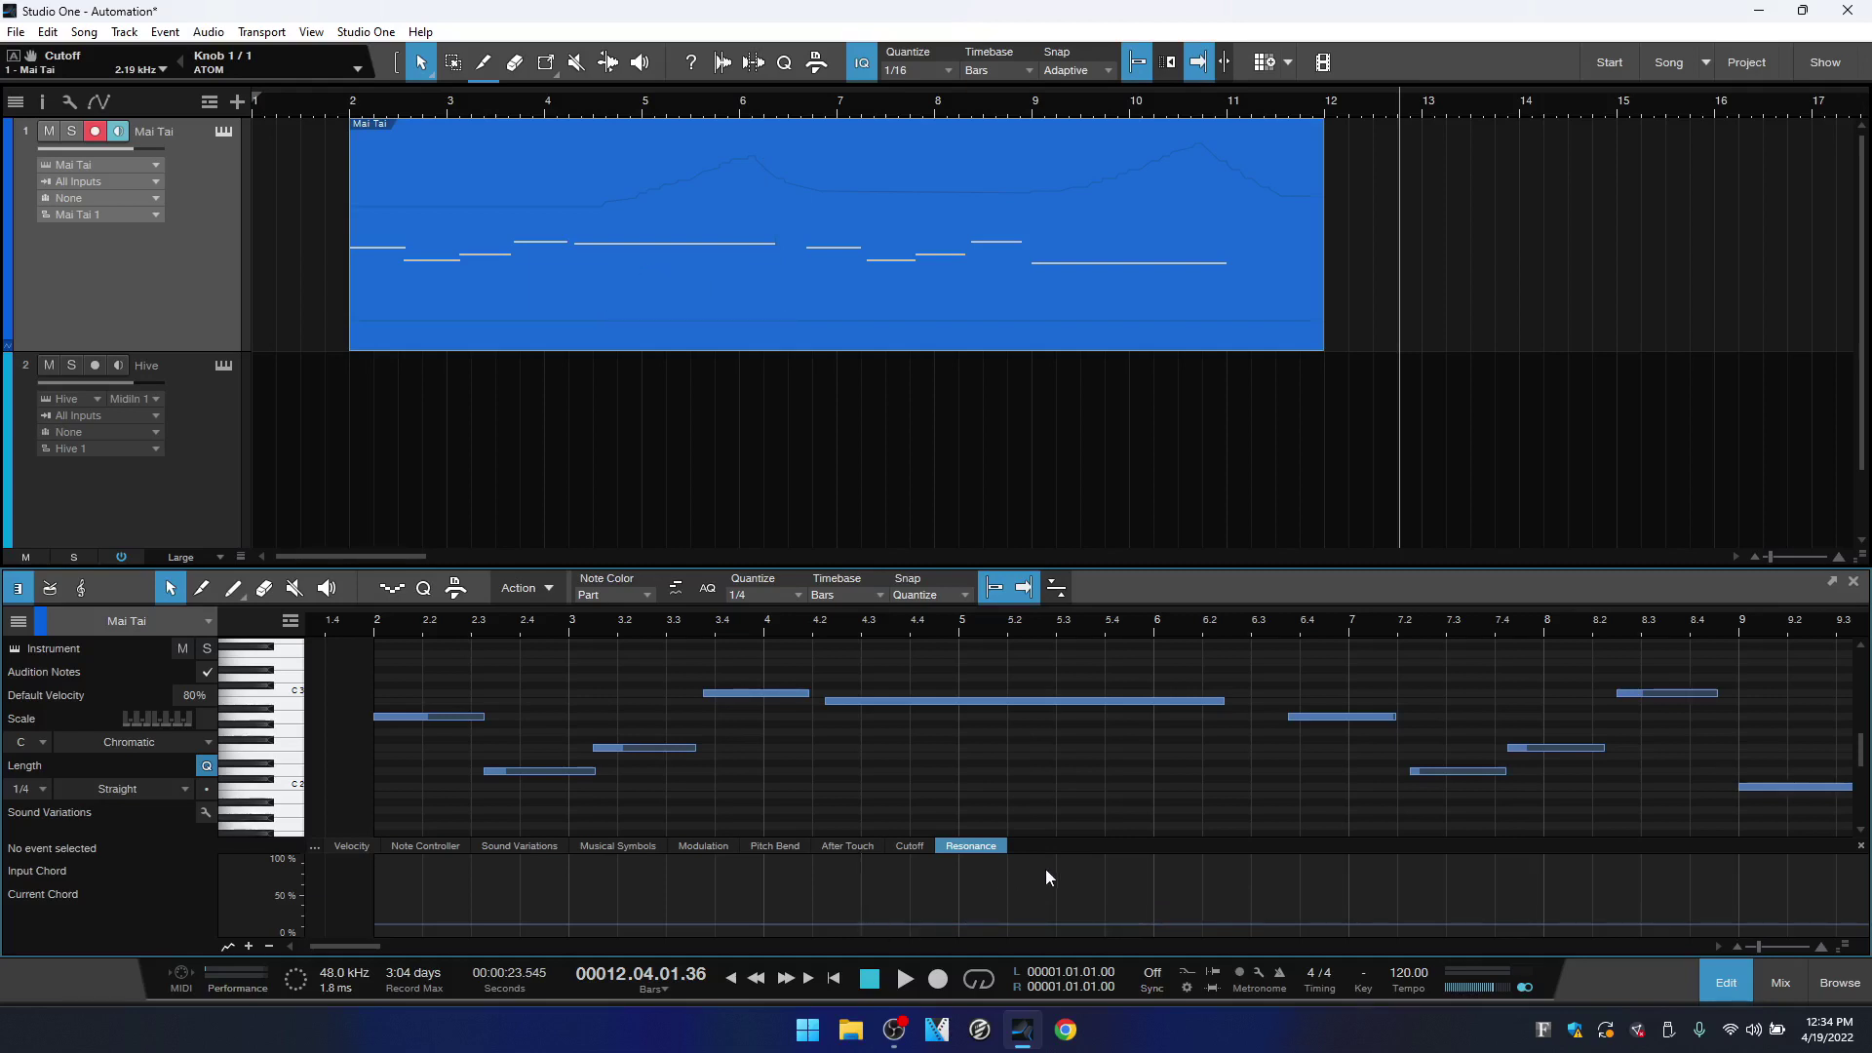
# Remove the Resonance lane and close the note editor
pyautogui.rightClick(957, 847)
pyautogui.click(994, 860)
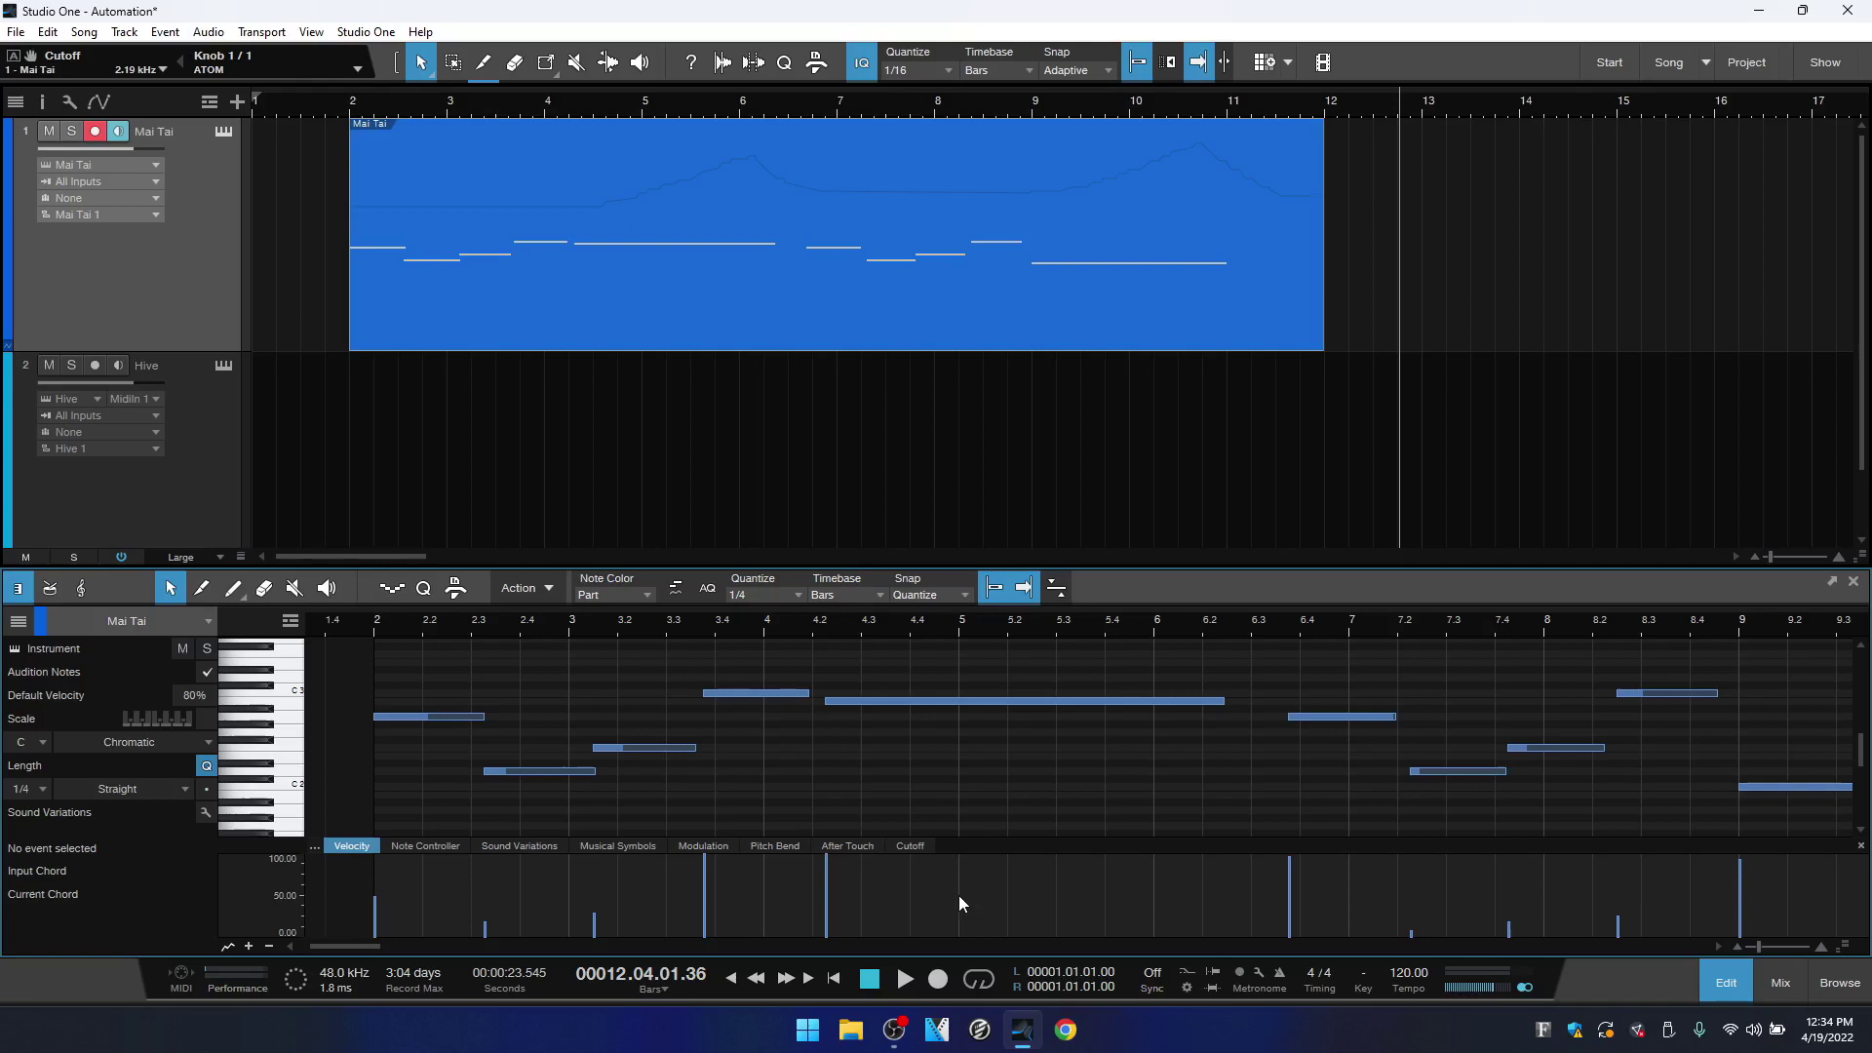
pyautogui.click(1724, 985)
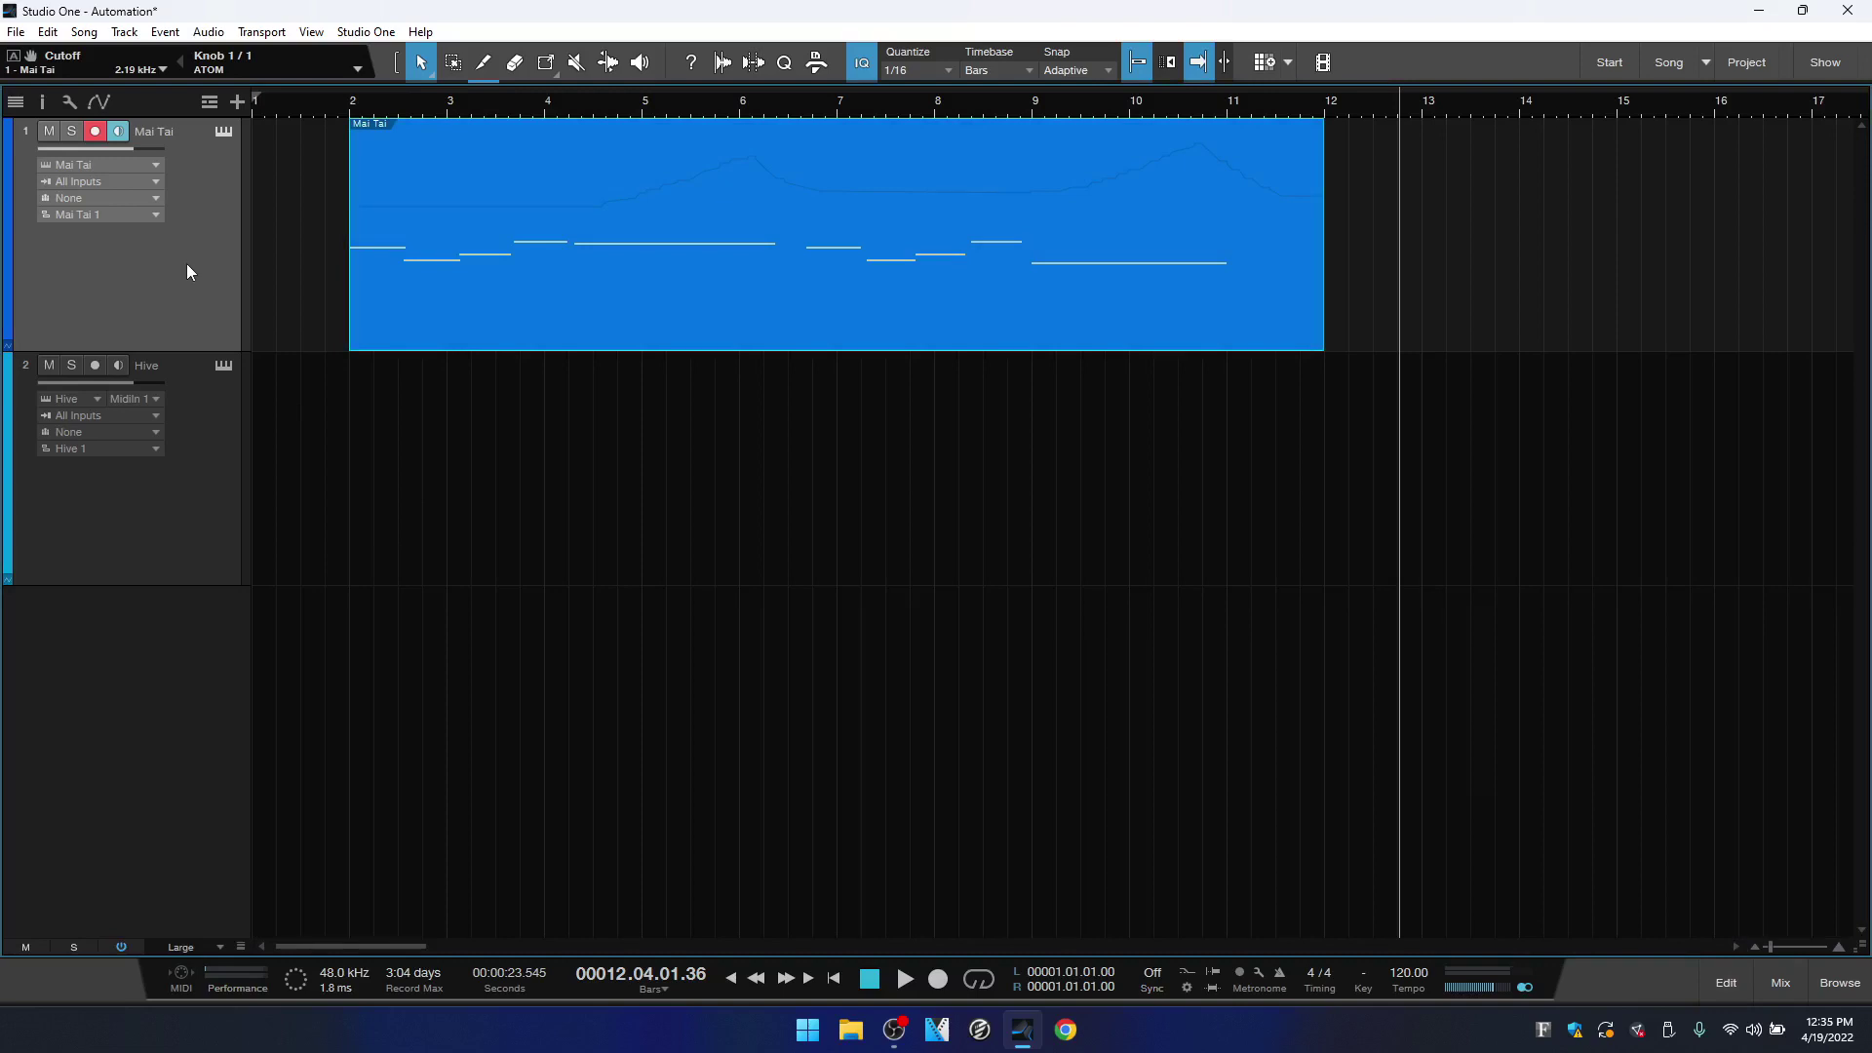
# Use Edit Automation 'Resonance' on Mai Tai's Res knob for a track envelope, then close the editor
pyautogui.click(223, 131)
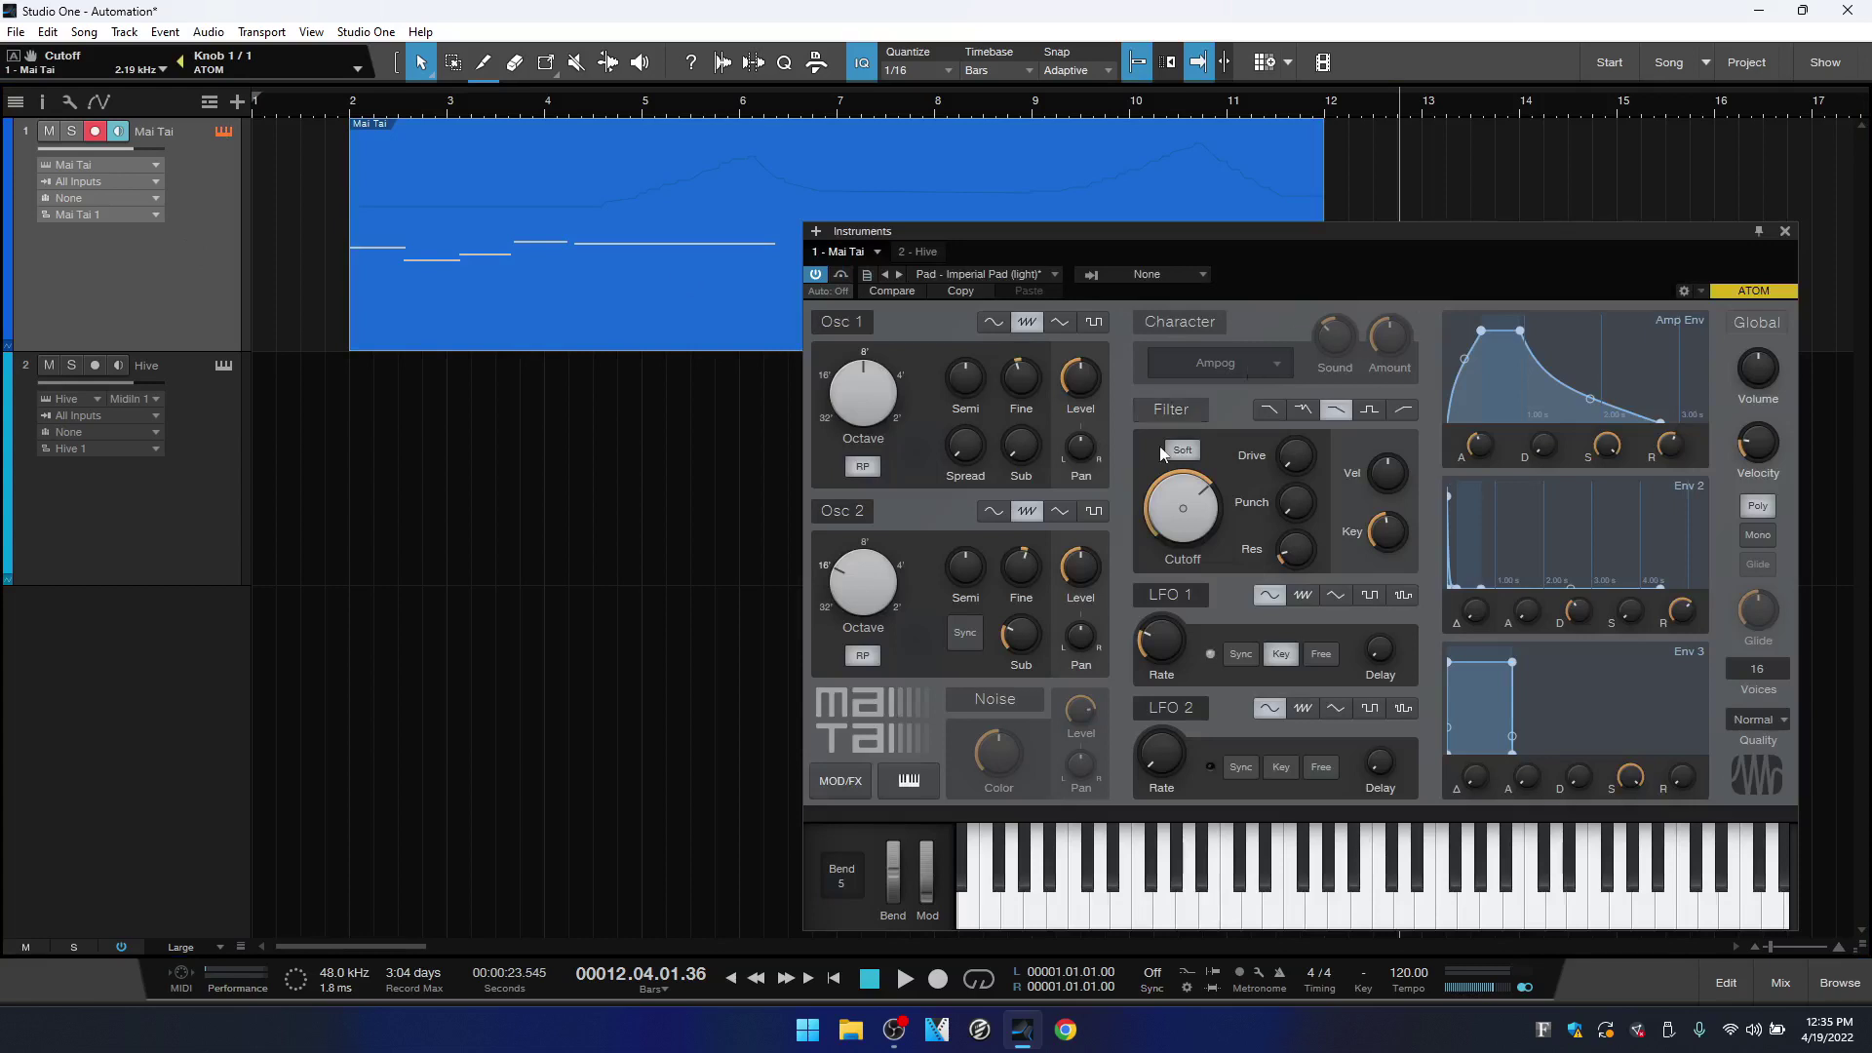
pyautogui.moveTo(1300, 552)
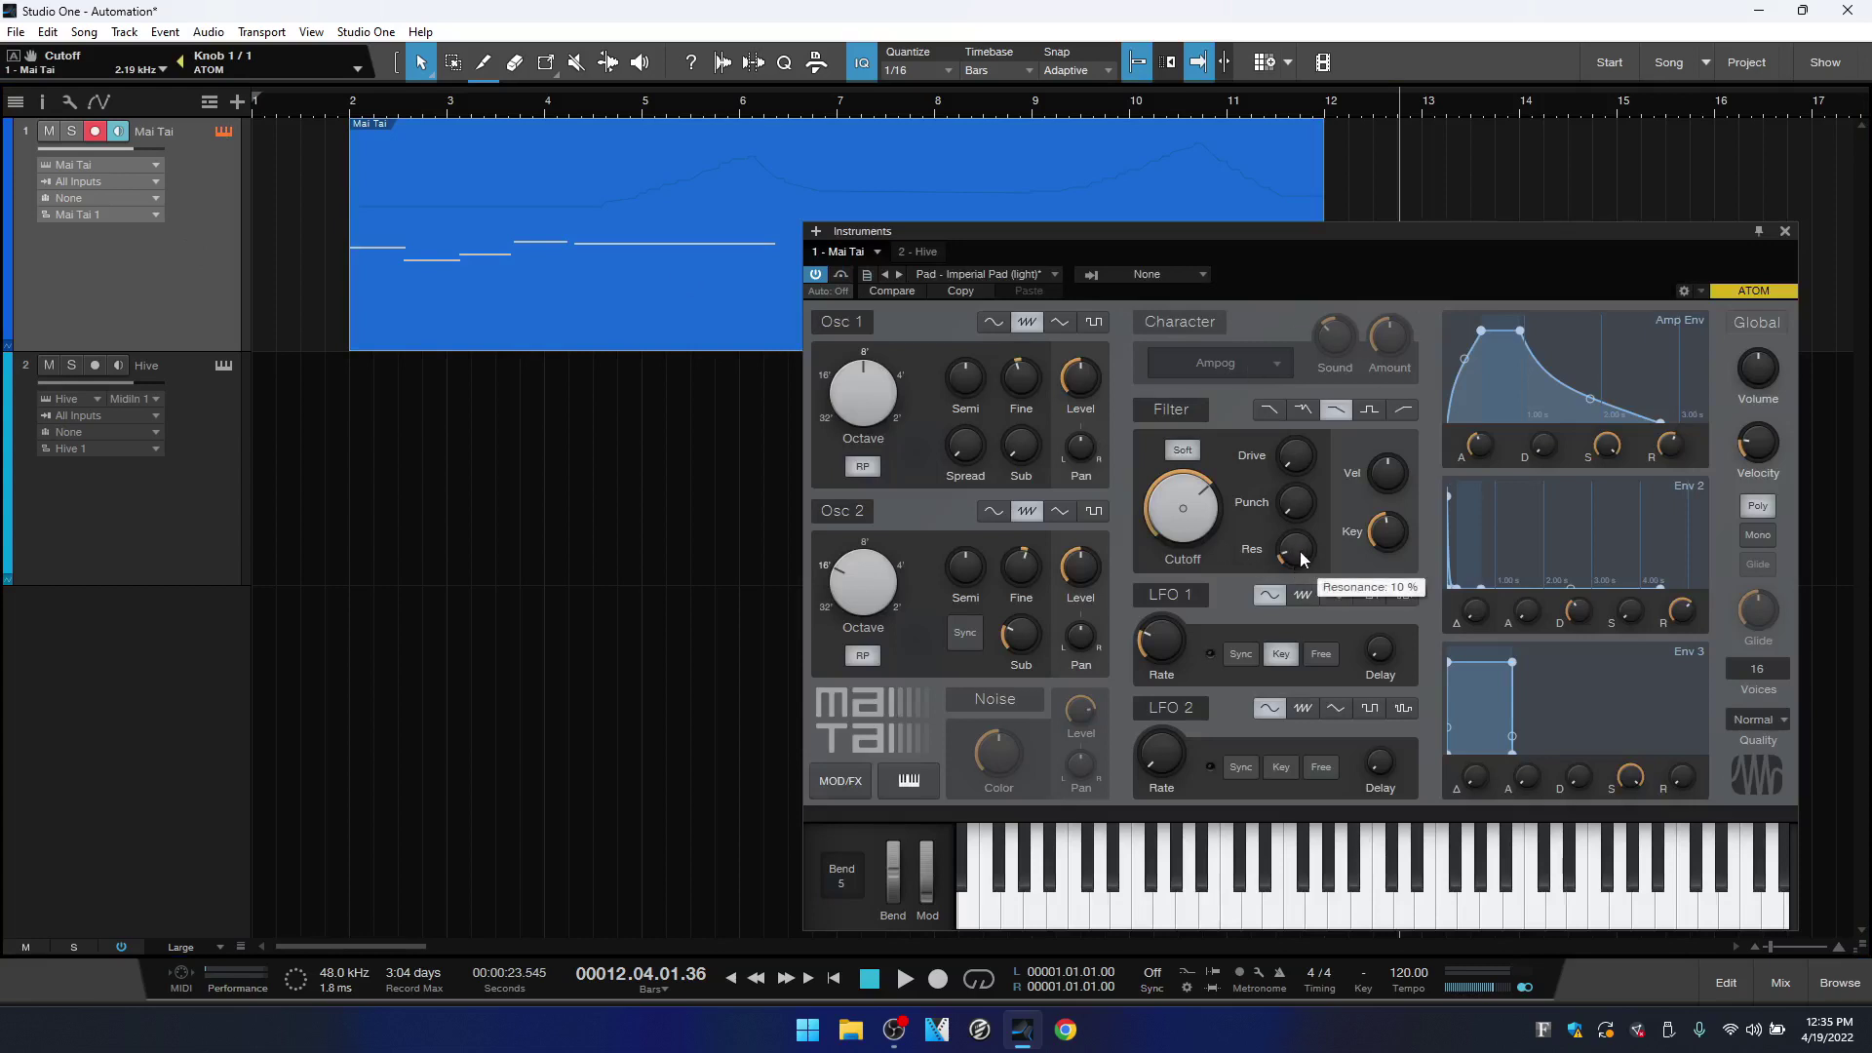
pyautogui.rightClick(1300, 552)
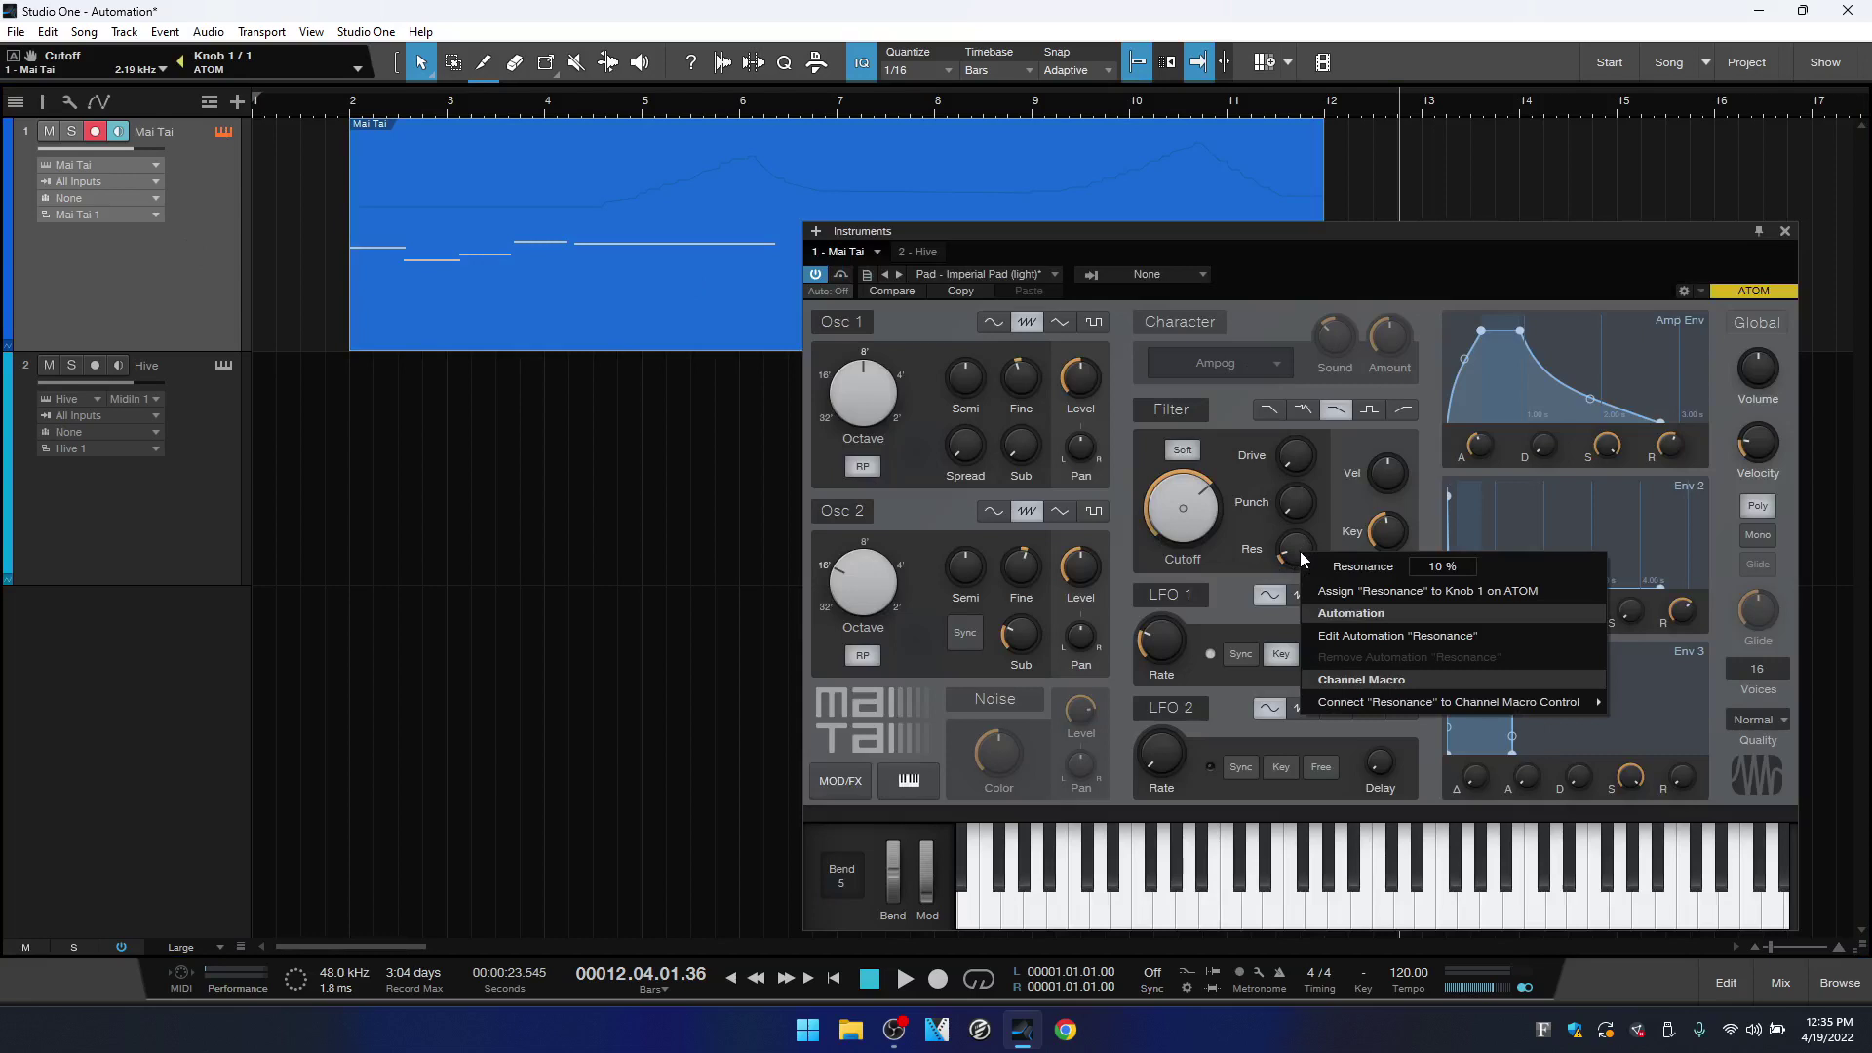
pyautogui.click(1418, 638)
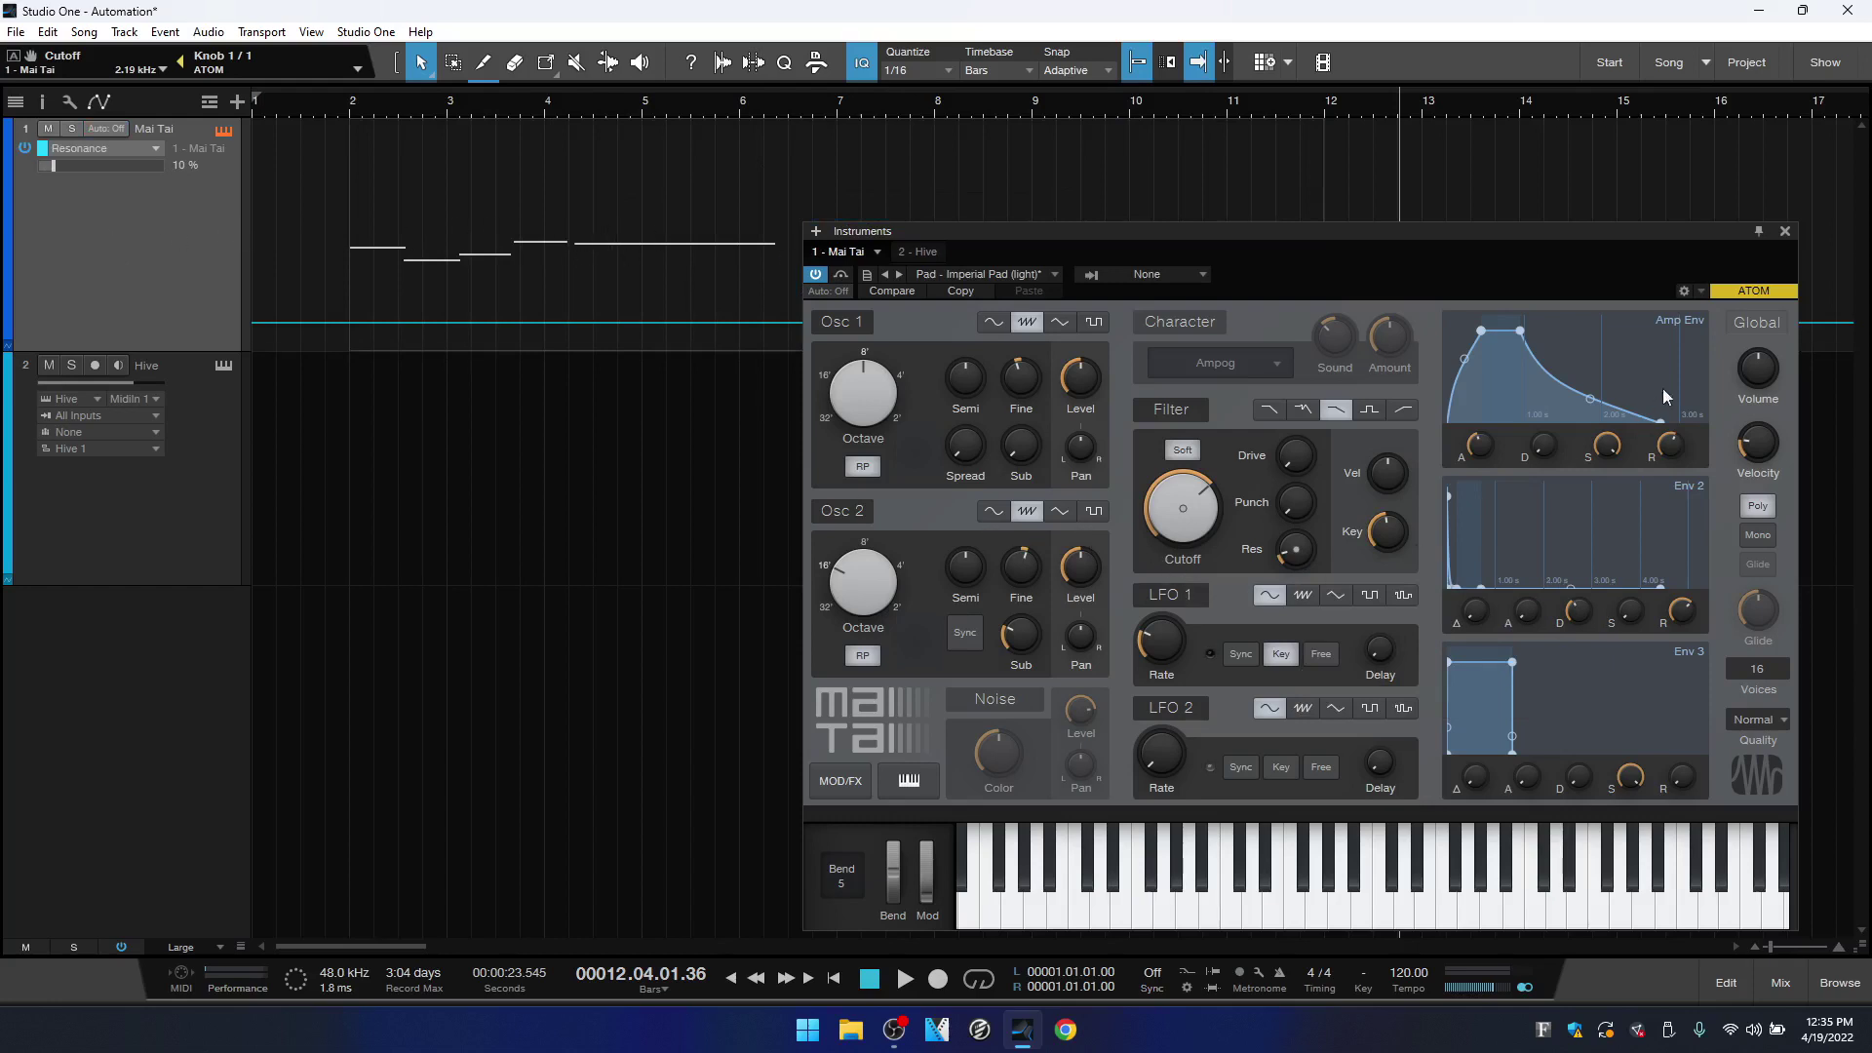
pyautogui.click(1785, 232)
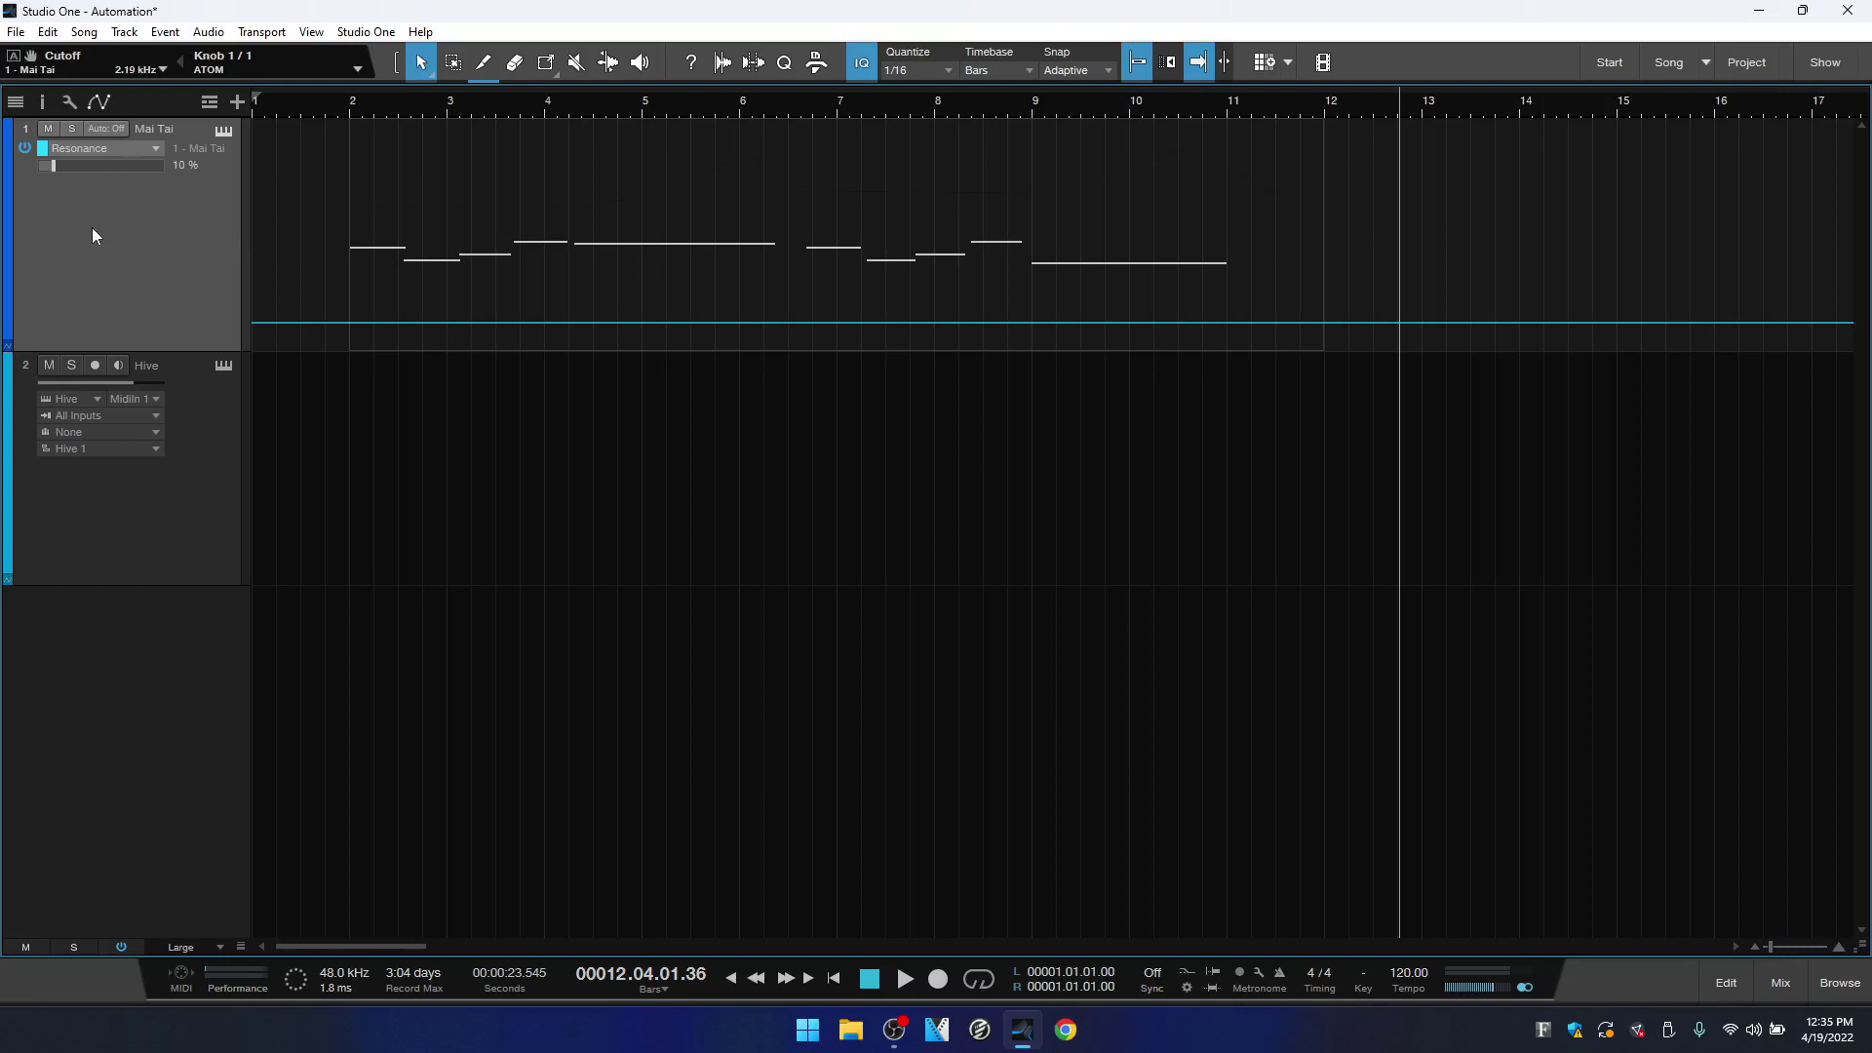
# Add Resonance automation points at bar 3 and mid bar 5, and set the Mai Tai instrument's automation mode to Read
pyautogui.click(449, 325)
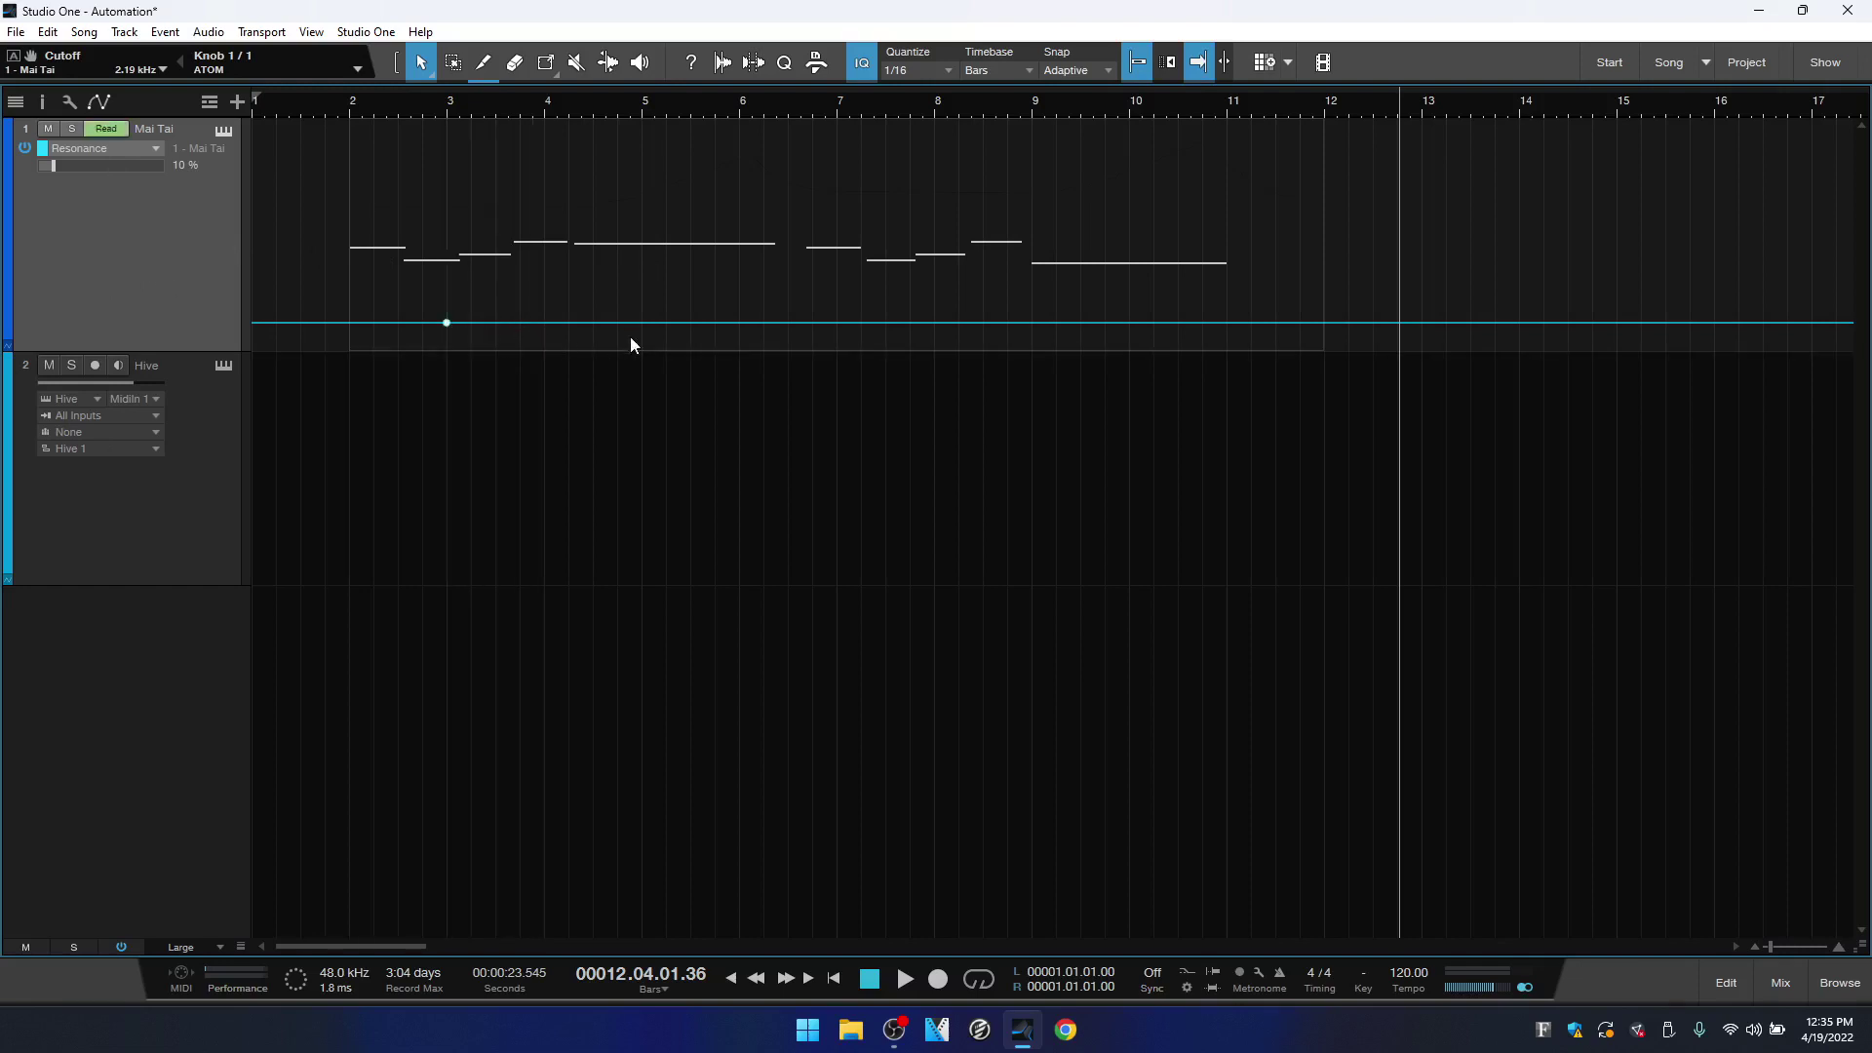
pyautogui.click(690, 323)
pyautogui.click(224, 130)
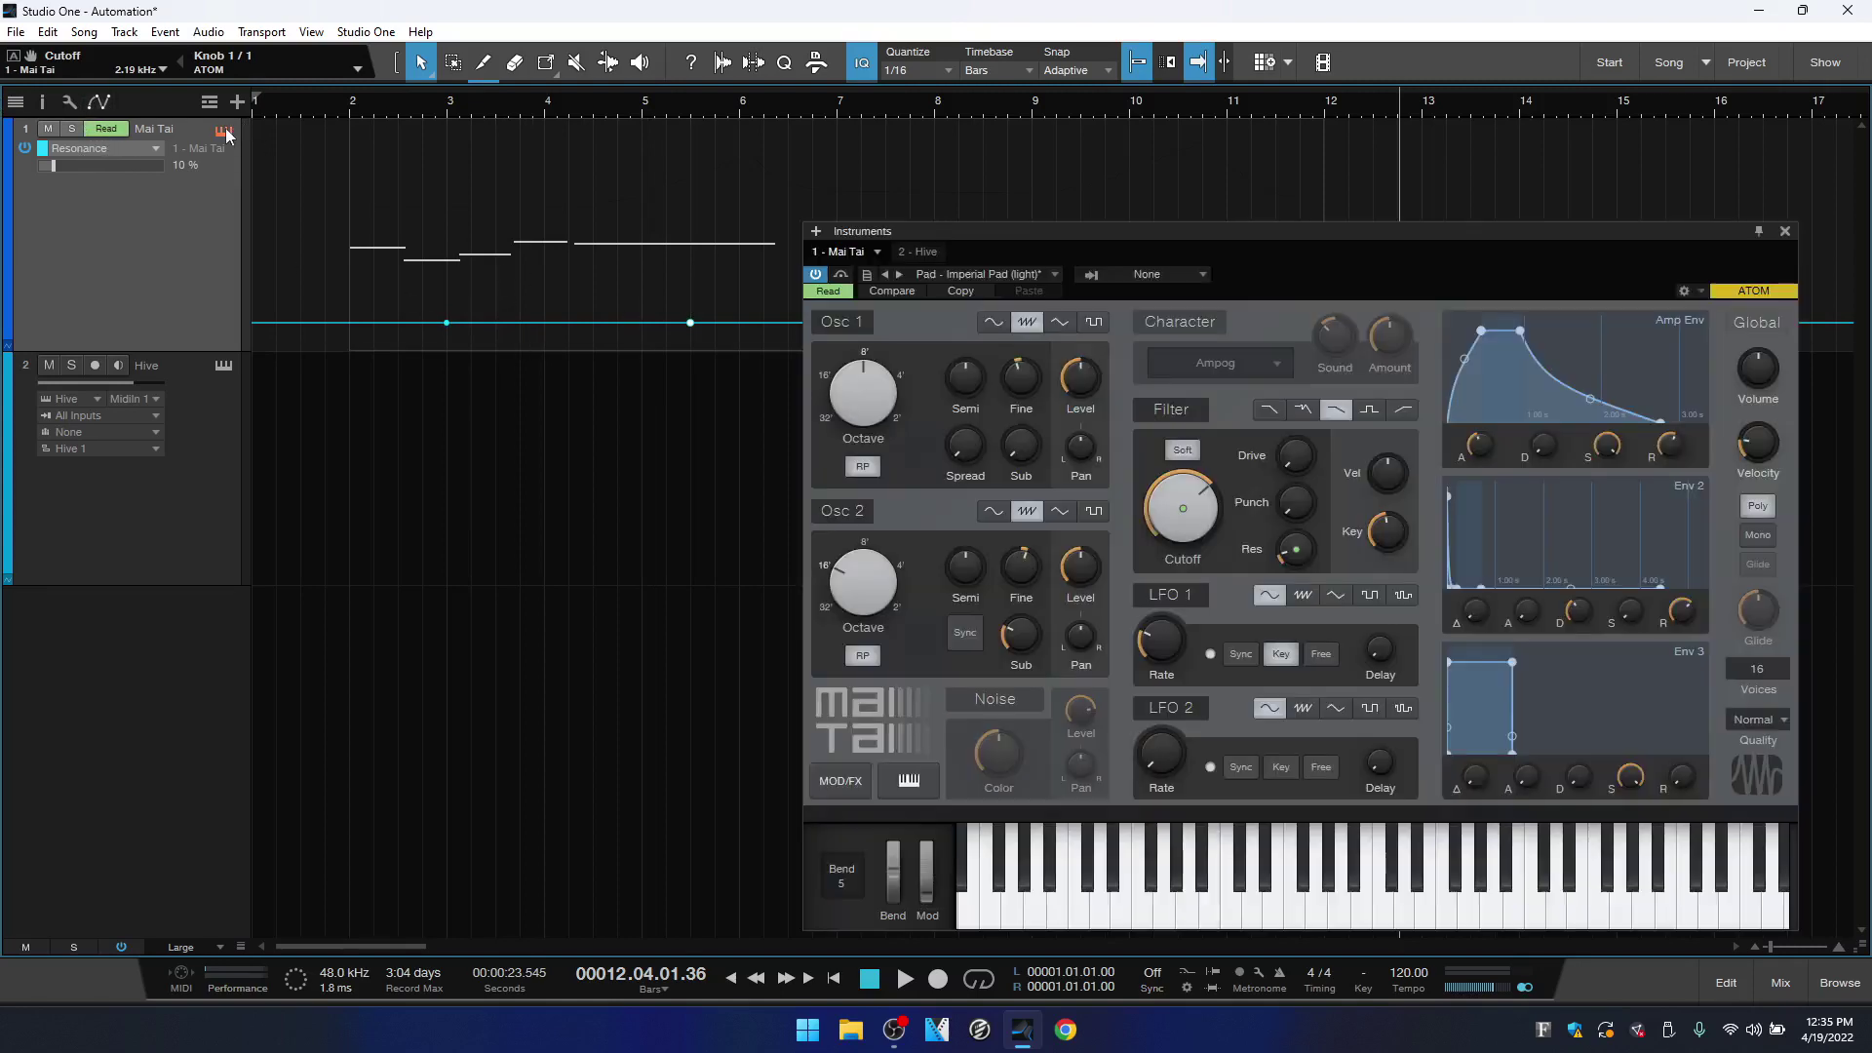
pyautogui.click(825, 292)
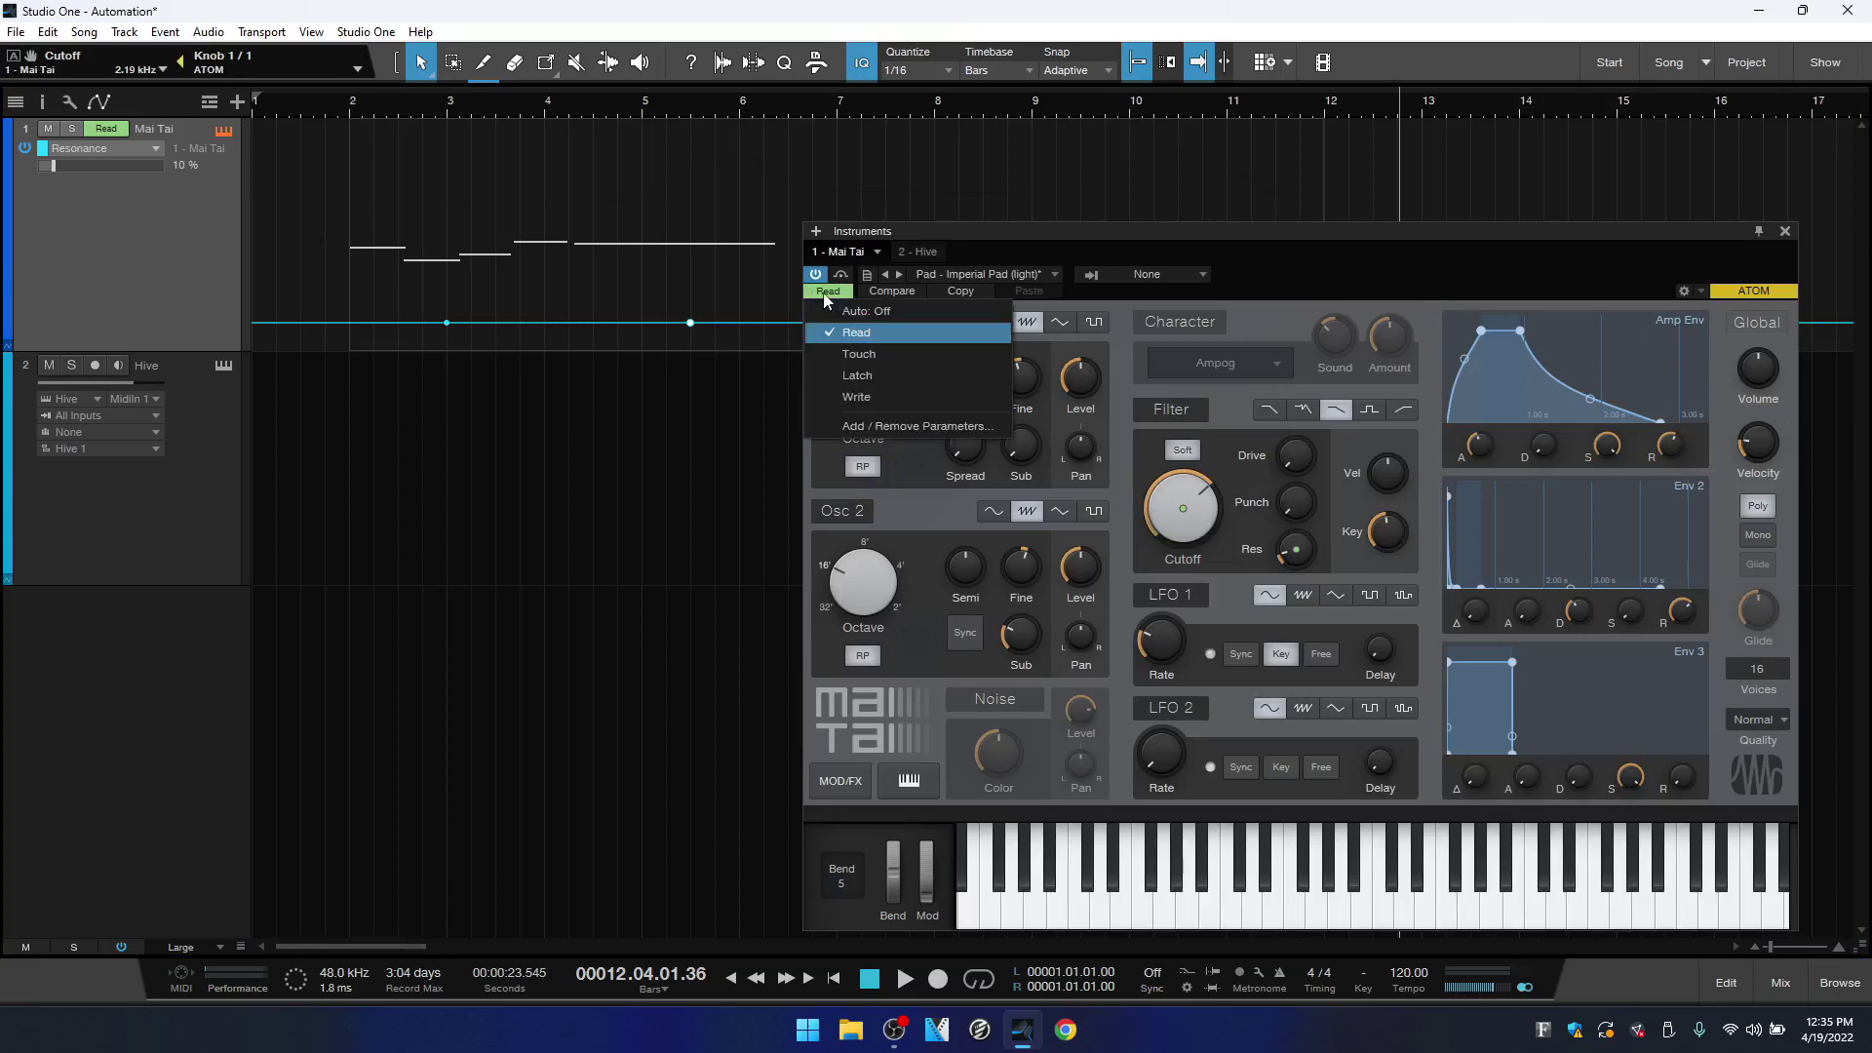
pyautogui.click(867, 312)
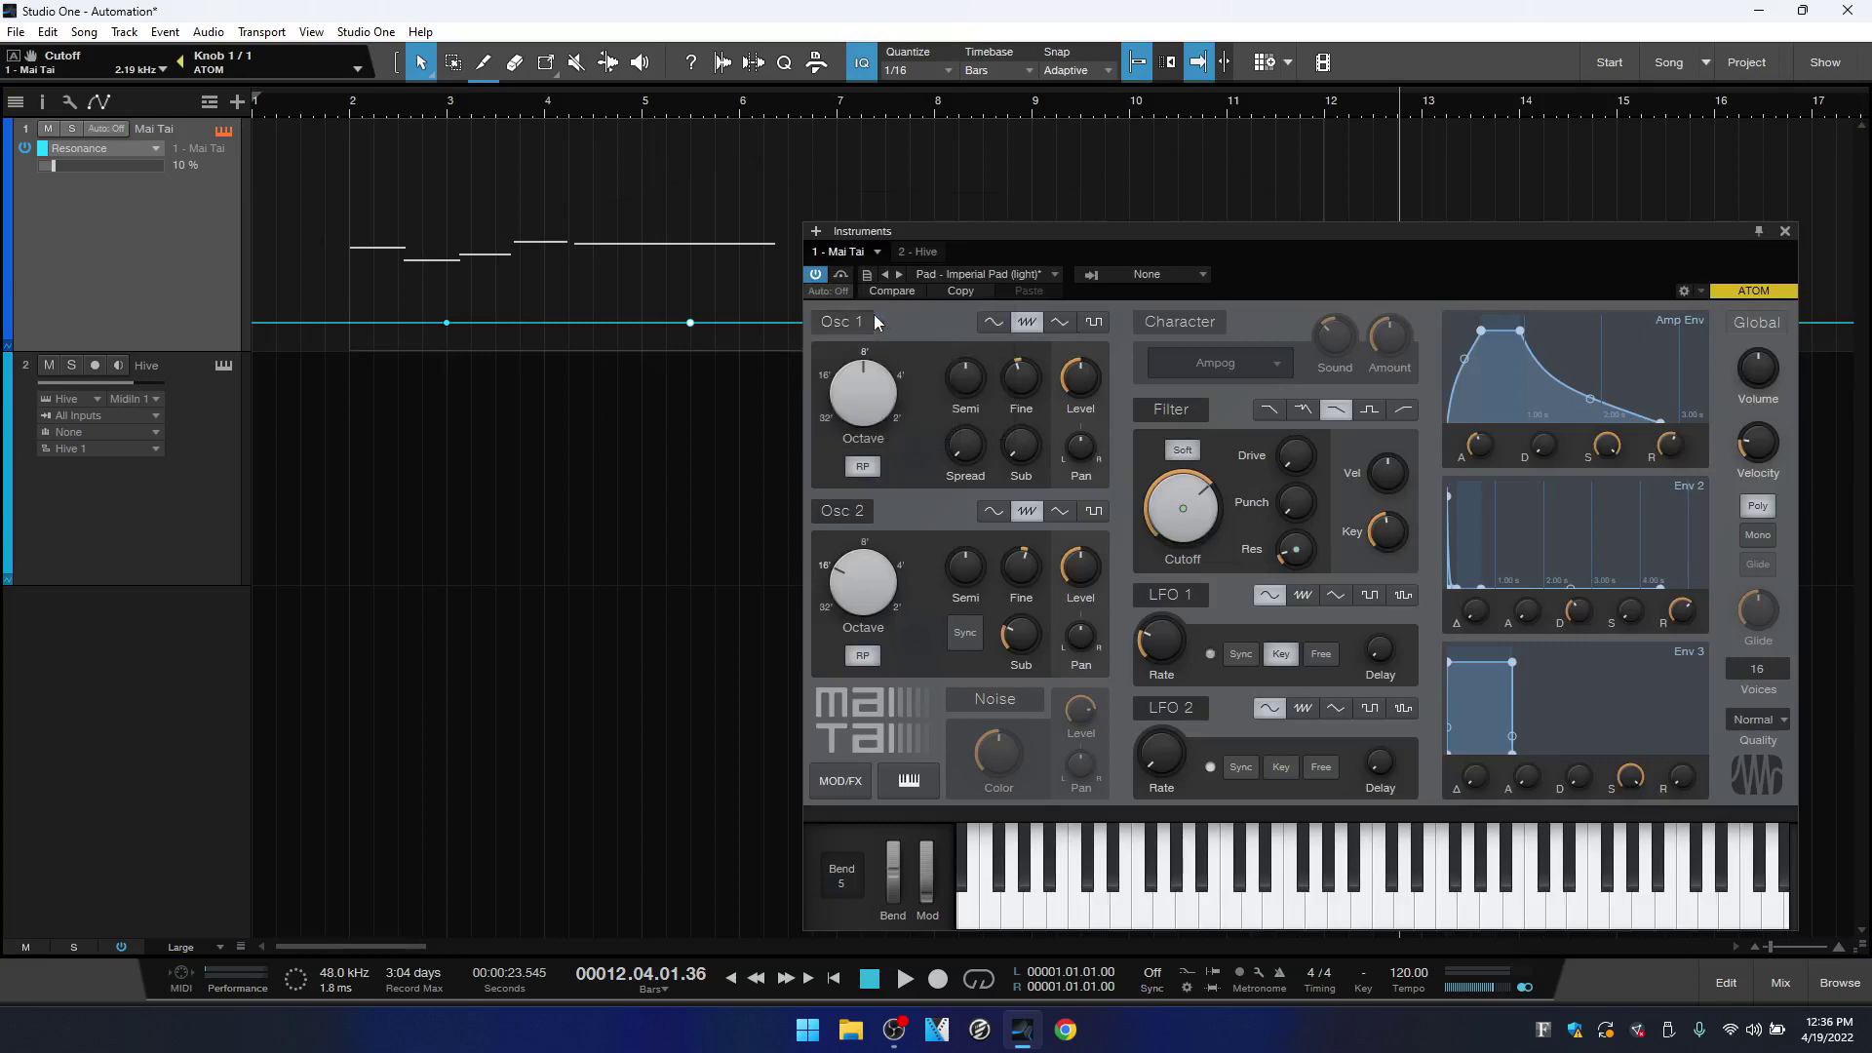
pyautogui.click(827, 293)
pyautogui.click(844, 334)
# Reopen the Mai Tai editor to confirm automation stays in Read mode, then close it
pyautogui.click(1785, 232)
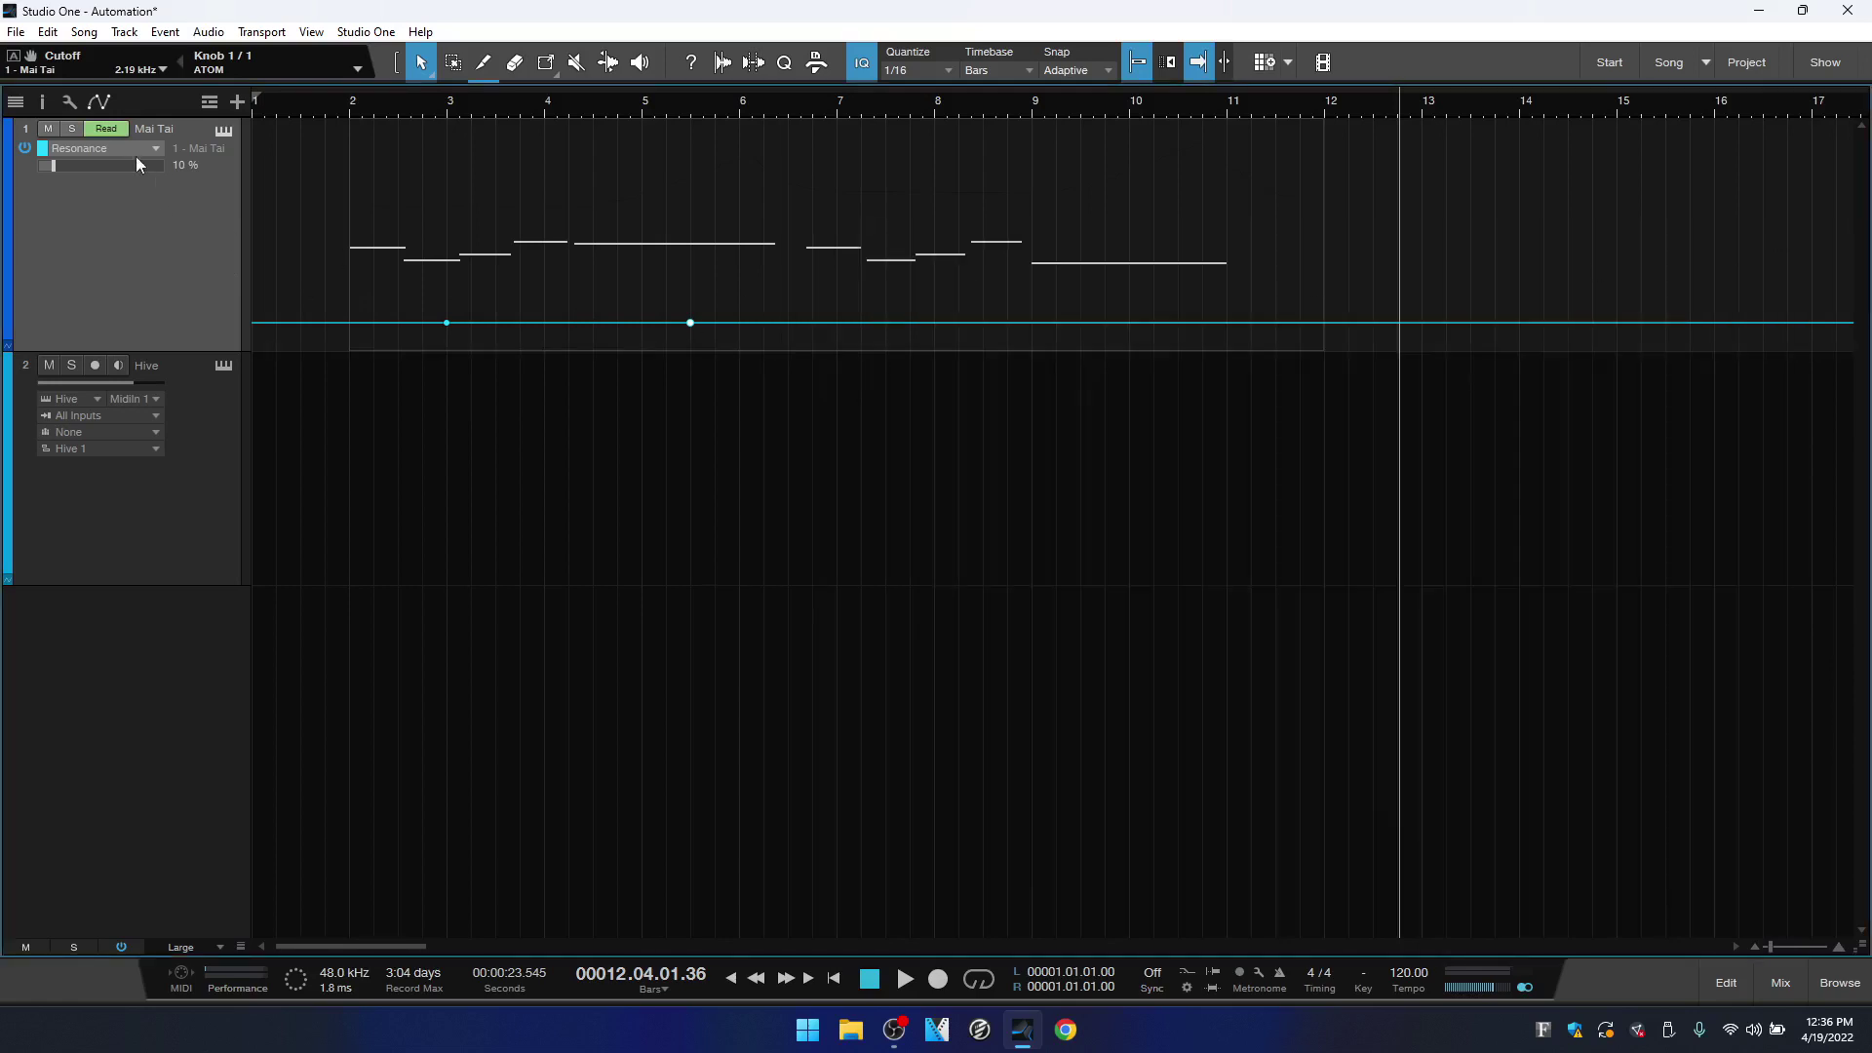
pyautogui.click(222, 129)
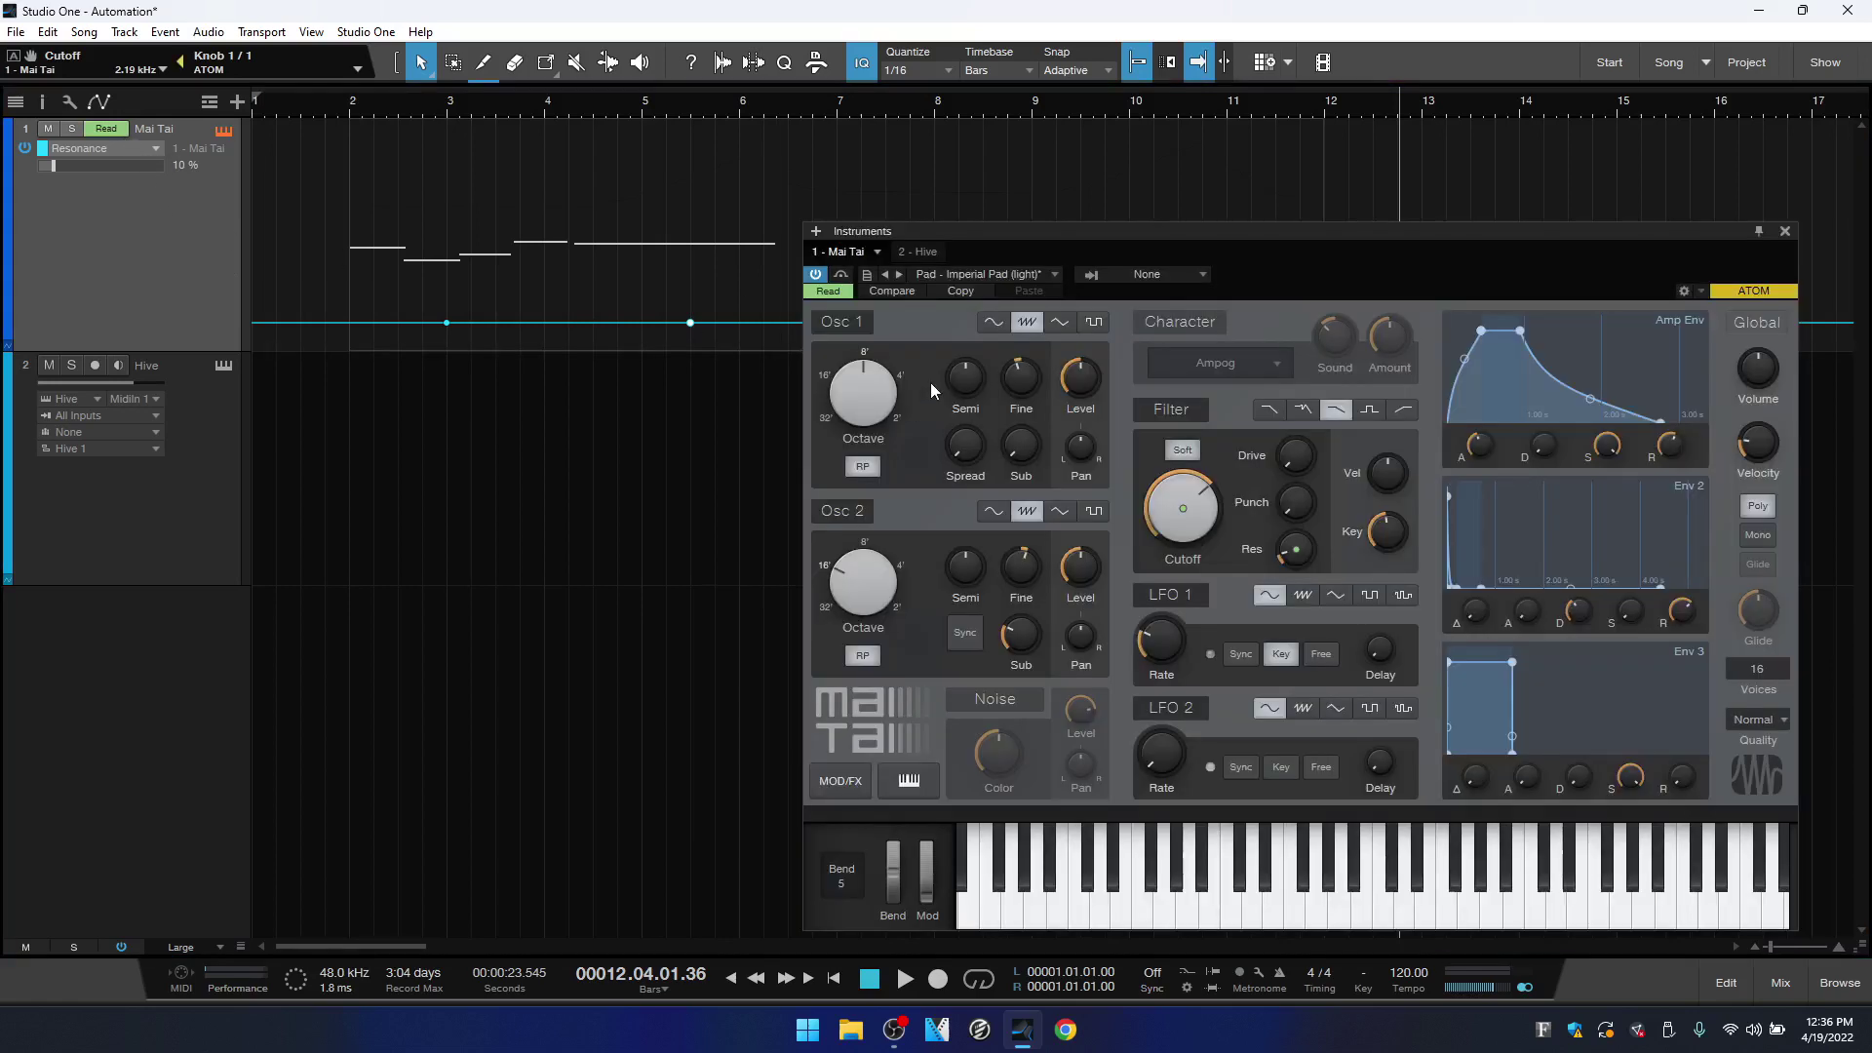
pyautogui.click(839, 292)
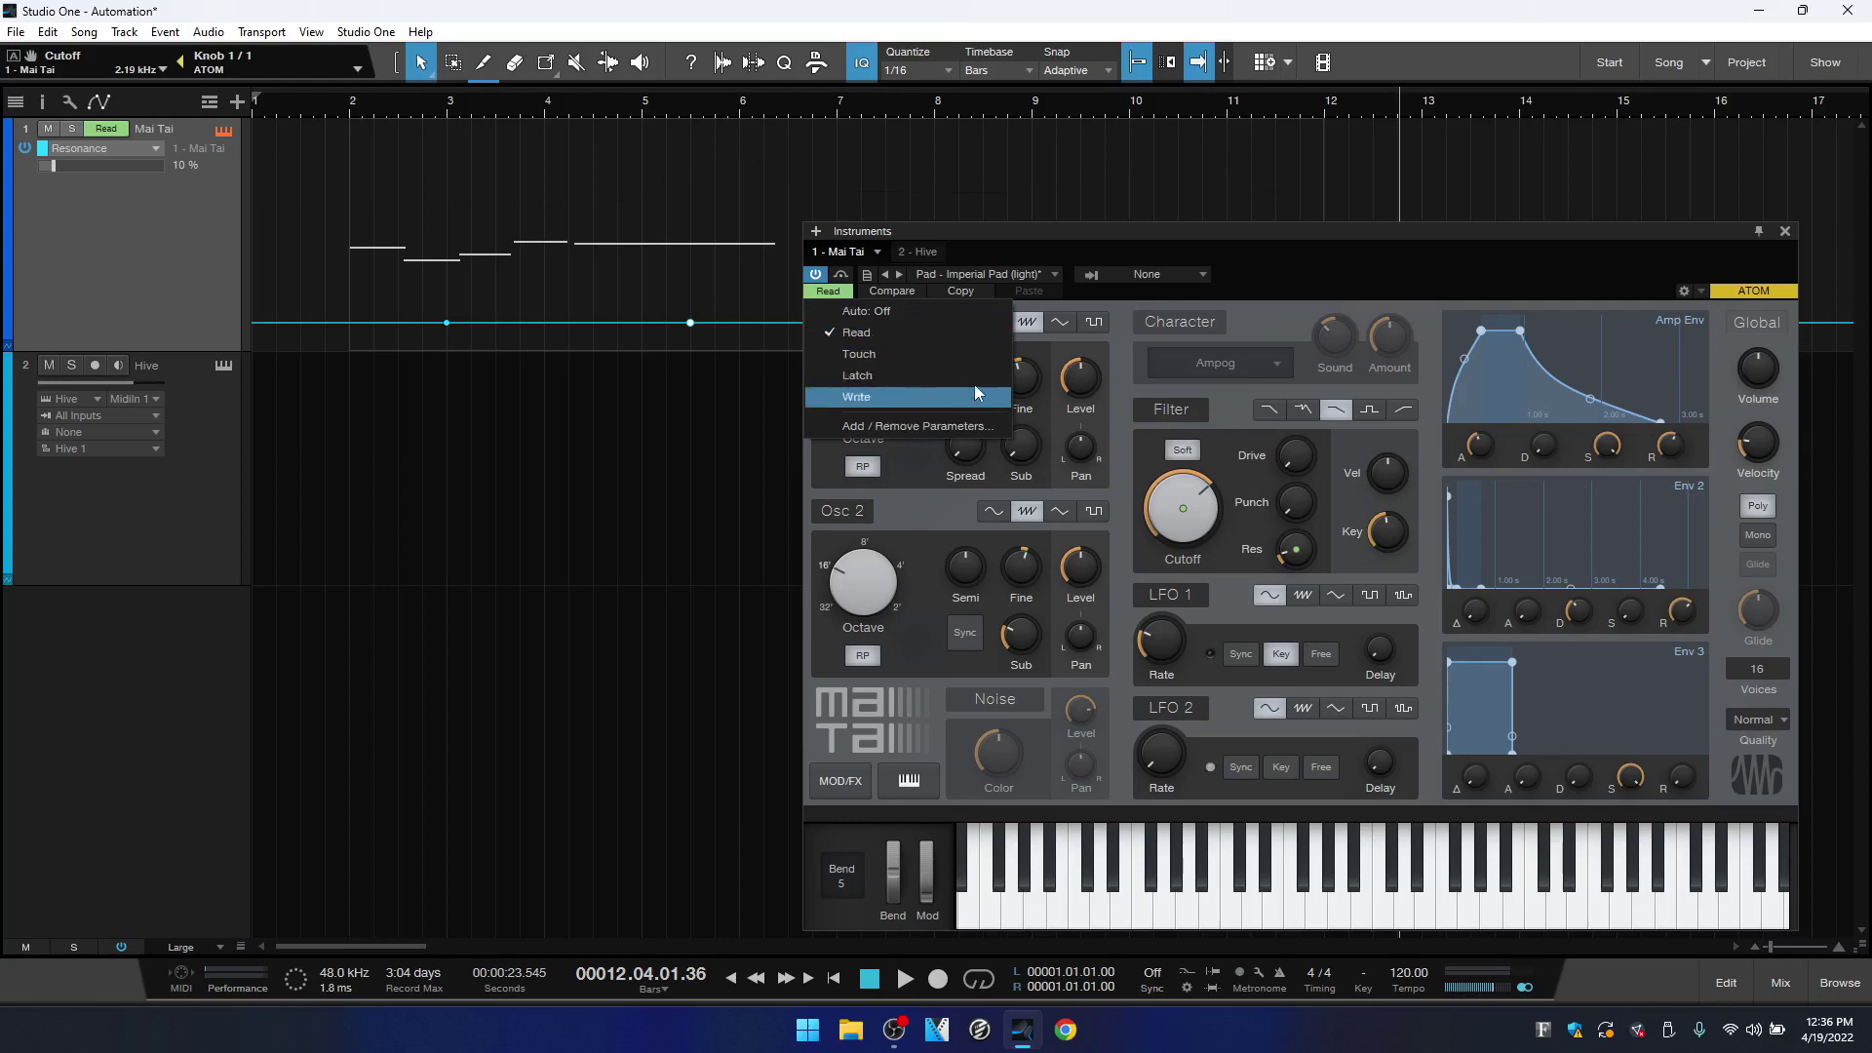
pyautogui.click(1367, 265)
pyautogui.click(1785, 232)
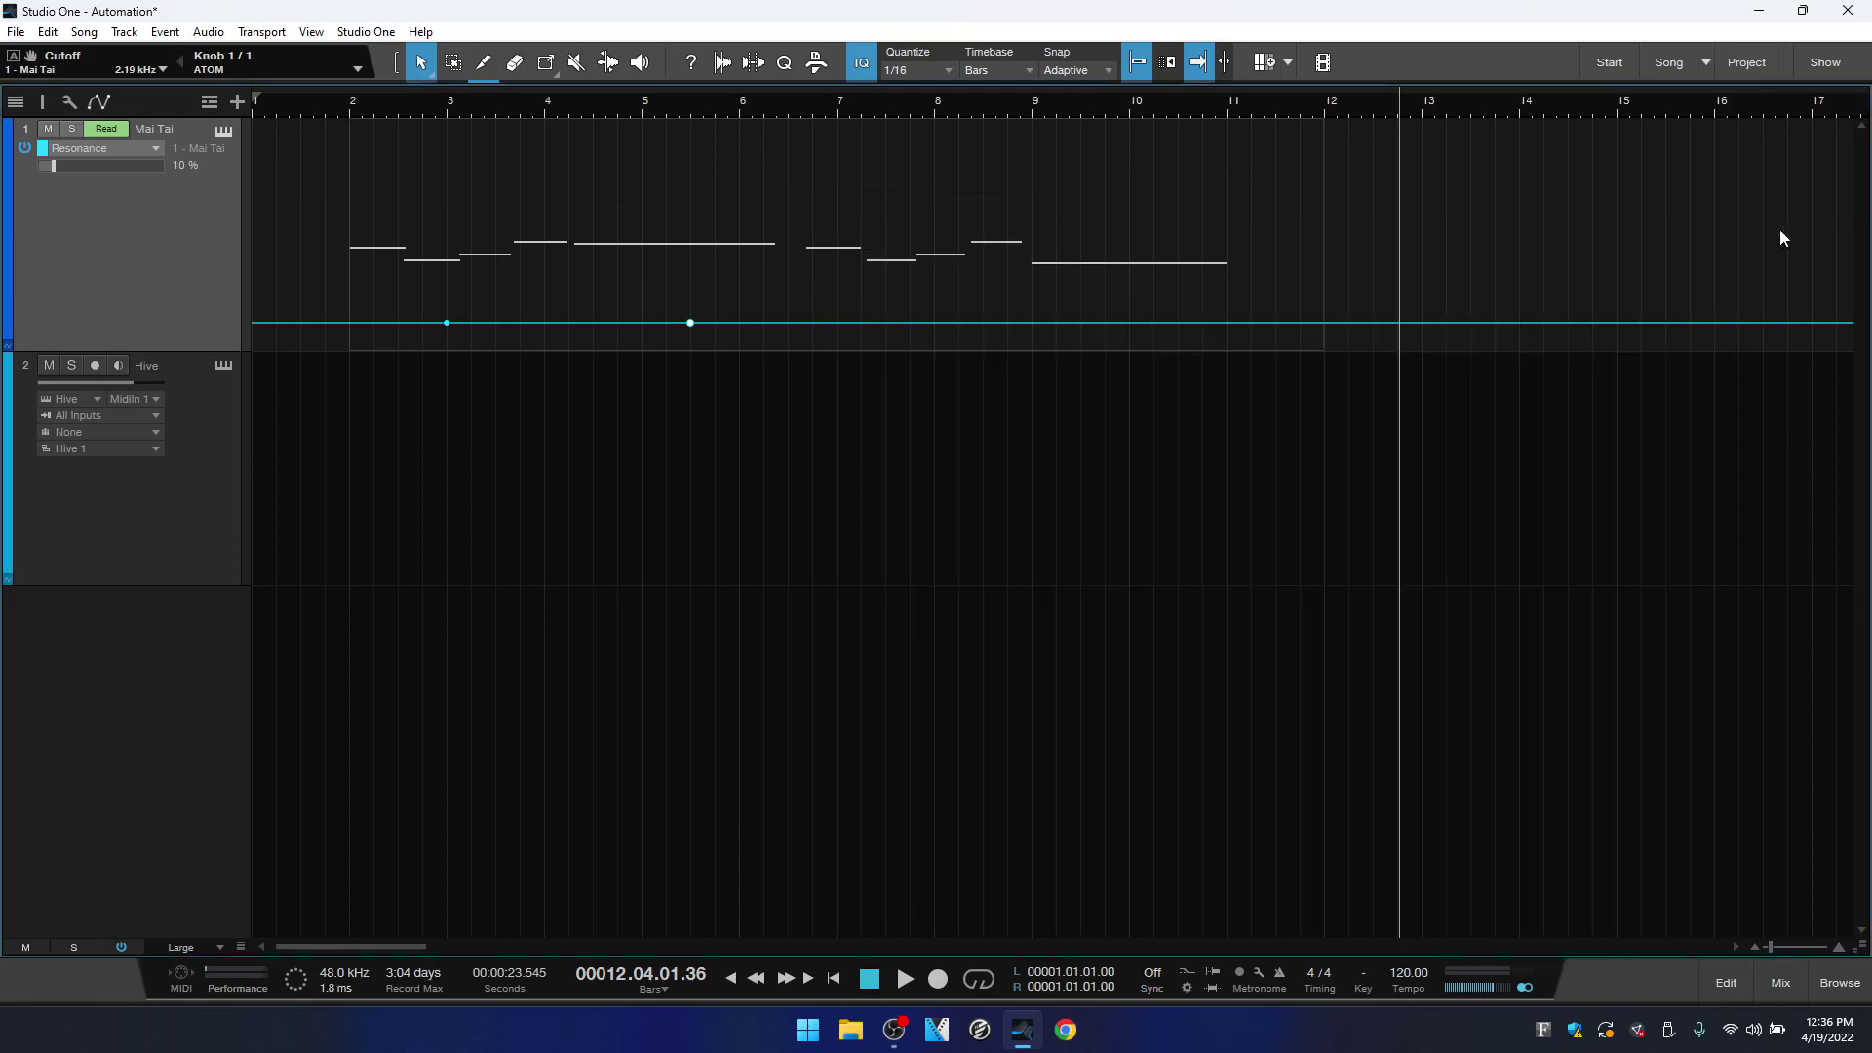
# Shape the first Resonance bump around bars 4–6, peaking near 27% at bar 5 with a curved rise
pyautogui.click(771, 323)
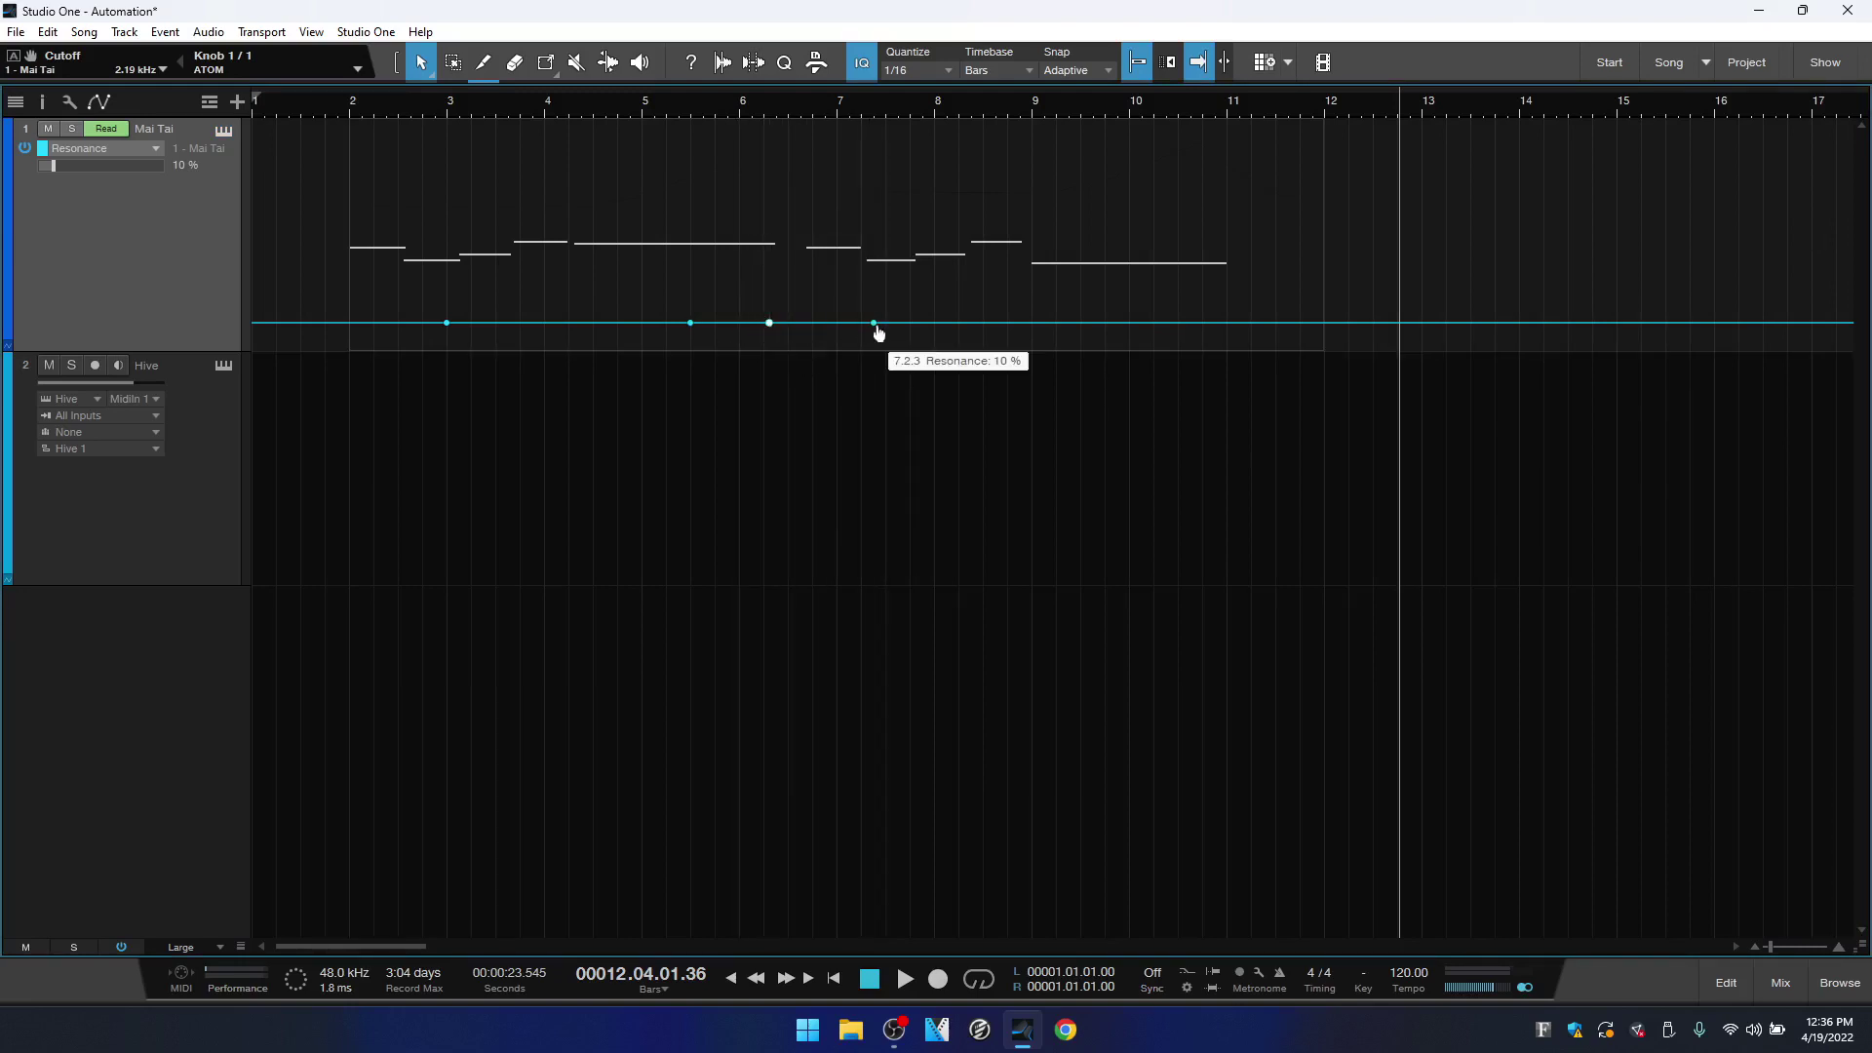
pyautogui.doubleClick(874, 323)
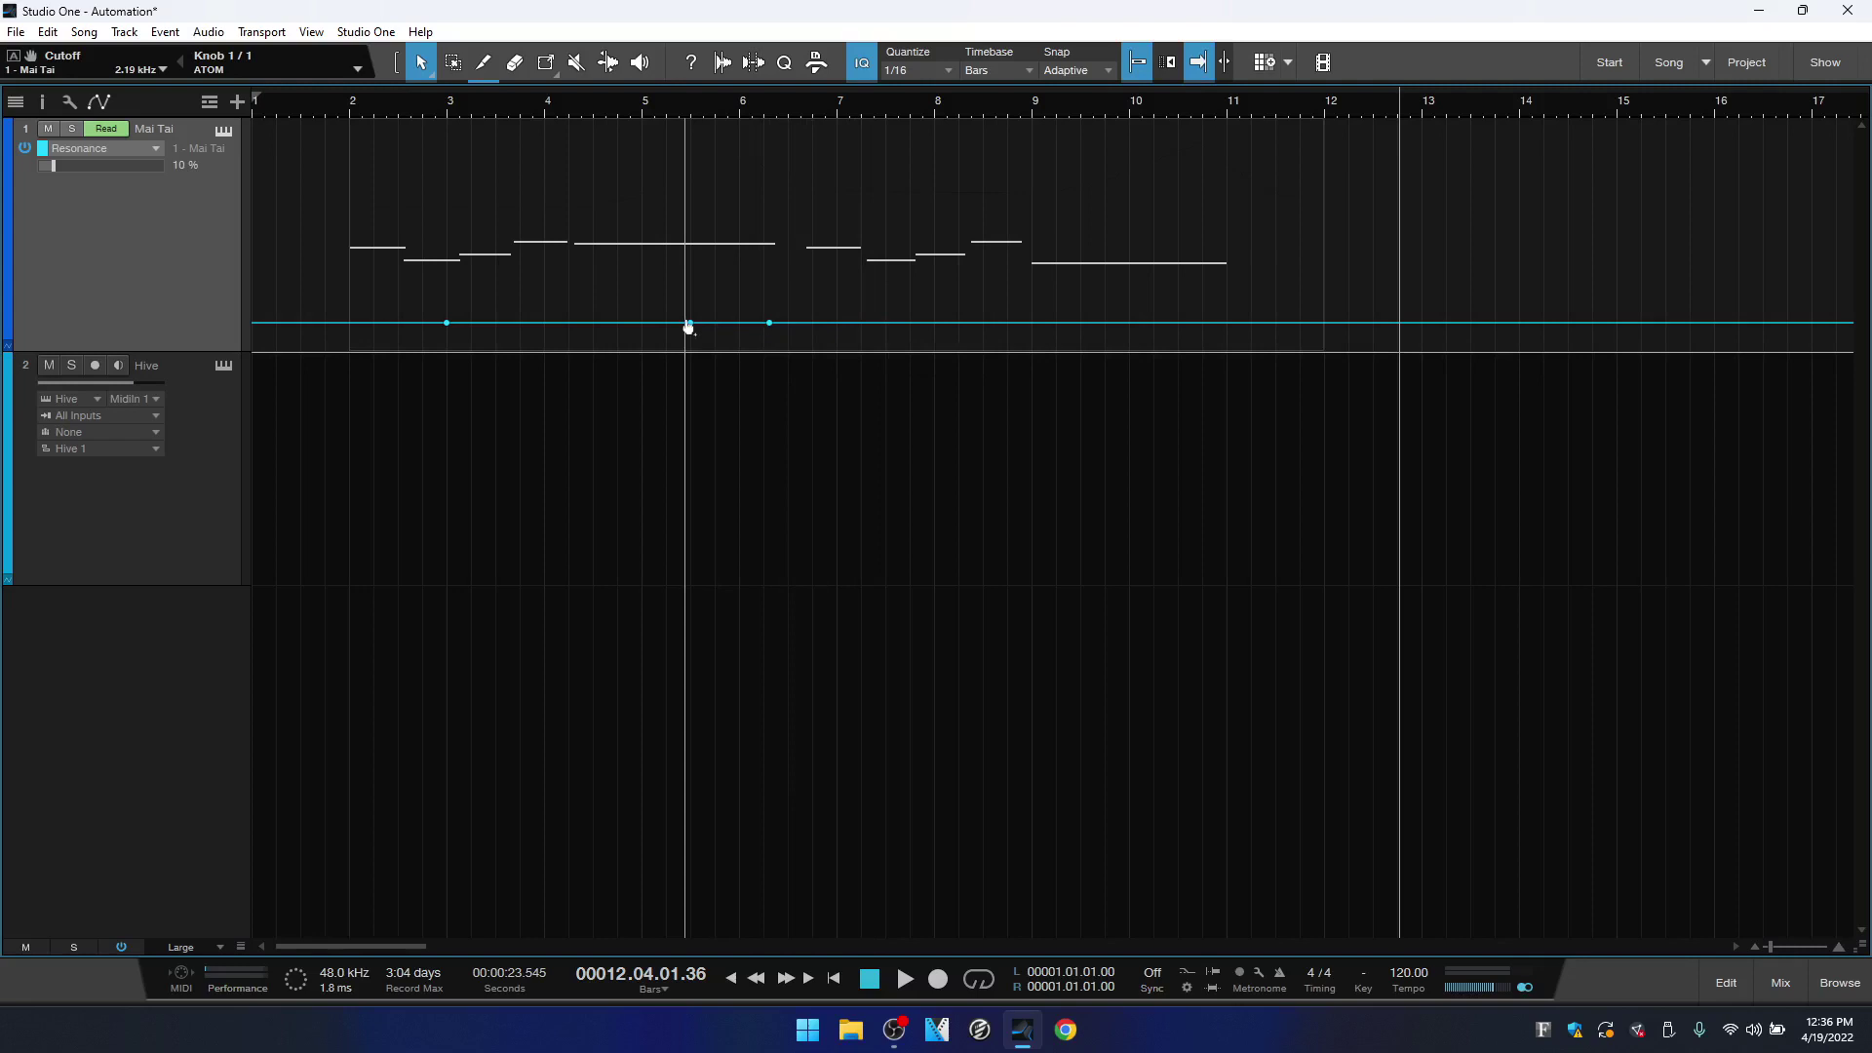
pyautogui.moveTo(690, 325); pyautogui.dragTo(690, 287)
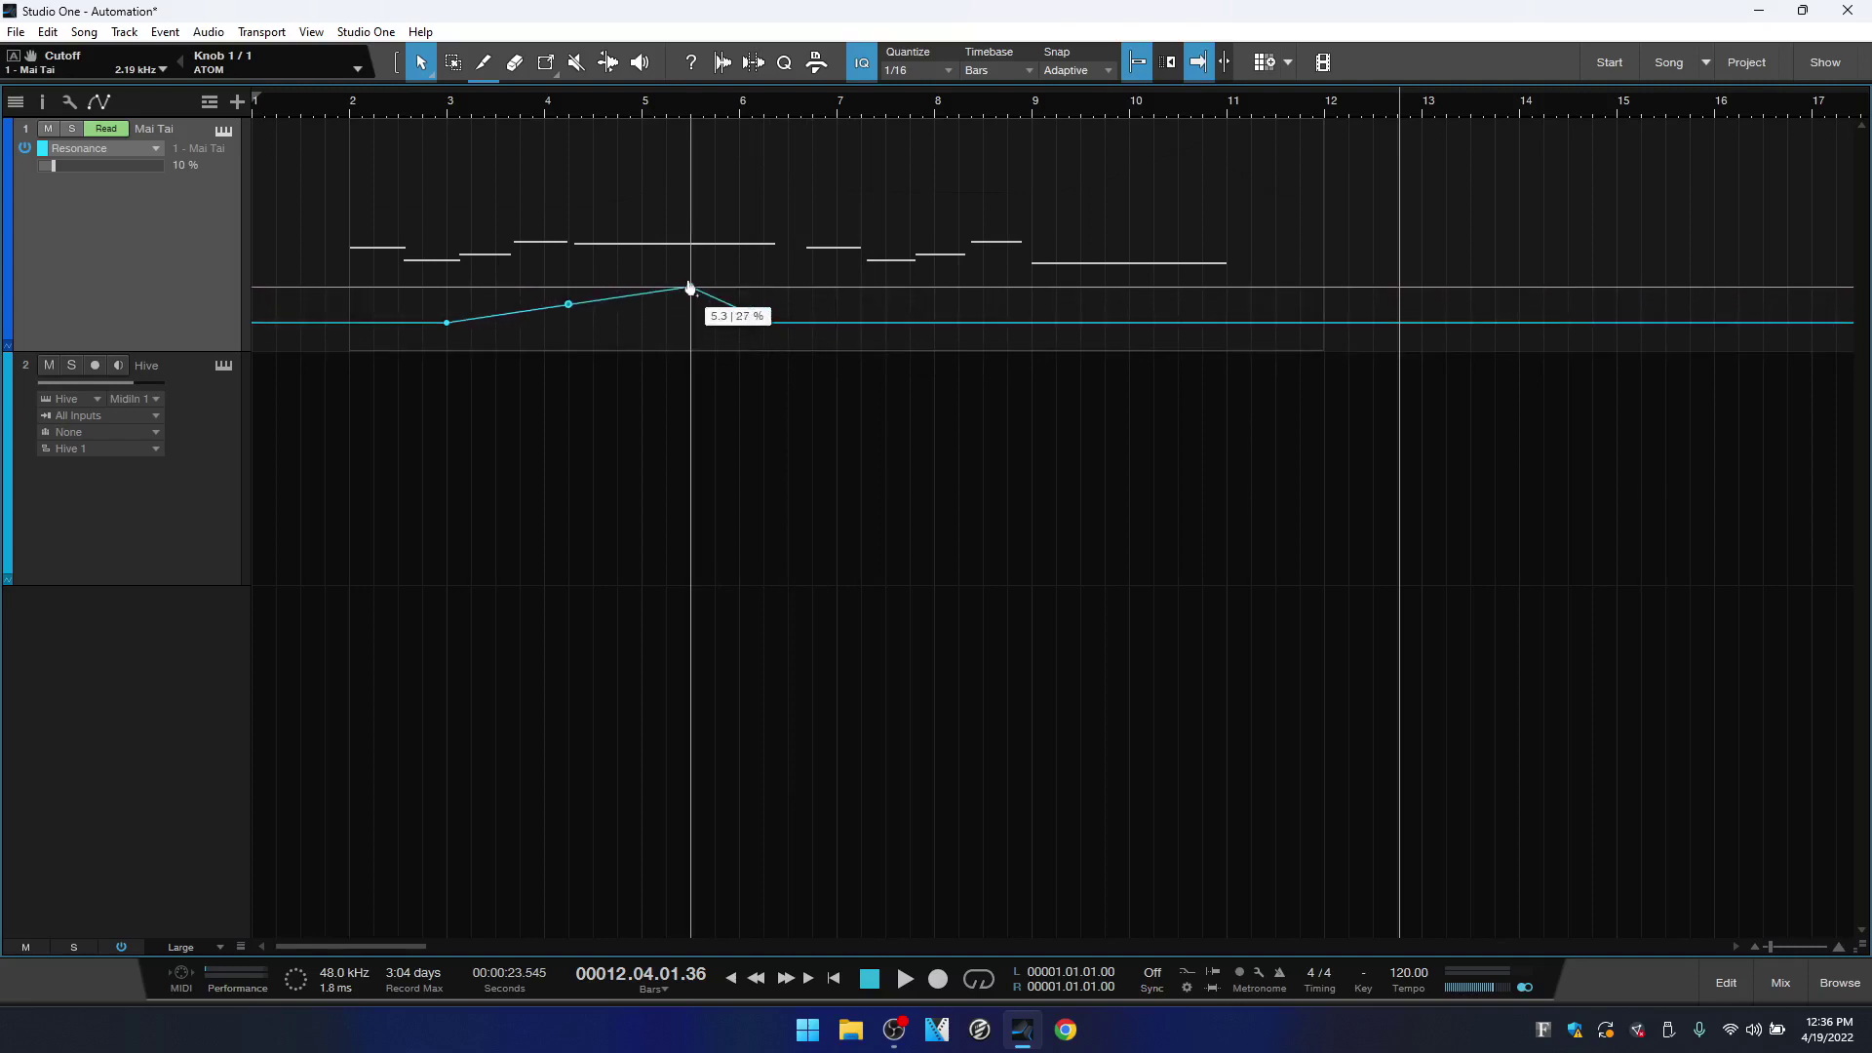
pyautogui.click(569, 304)
pyautogui.hotkey('ctrl', 'z')
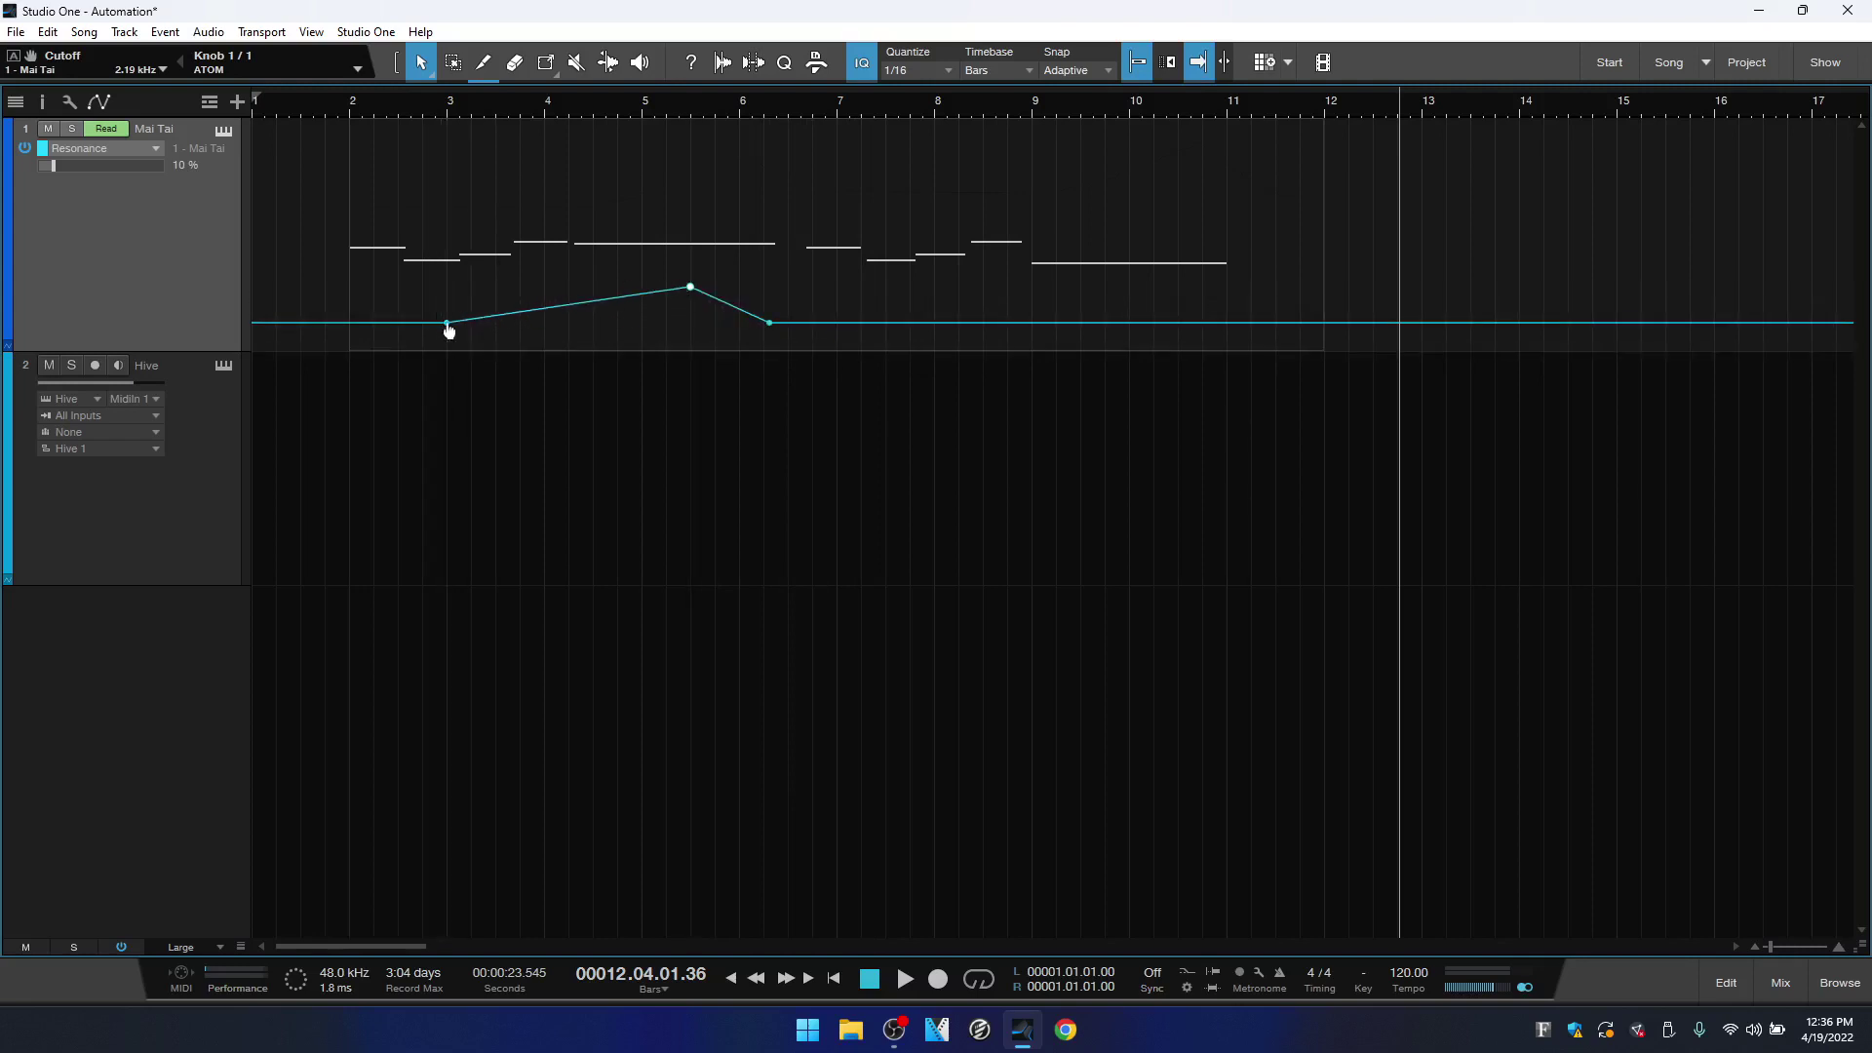
pyautogui.moveTo(447, 324); pyautogui.dragTo(574, 322)
pyautogui.click(632, 303)
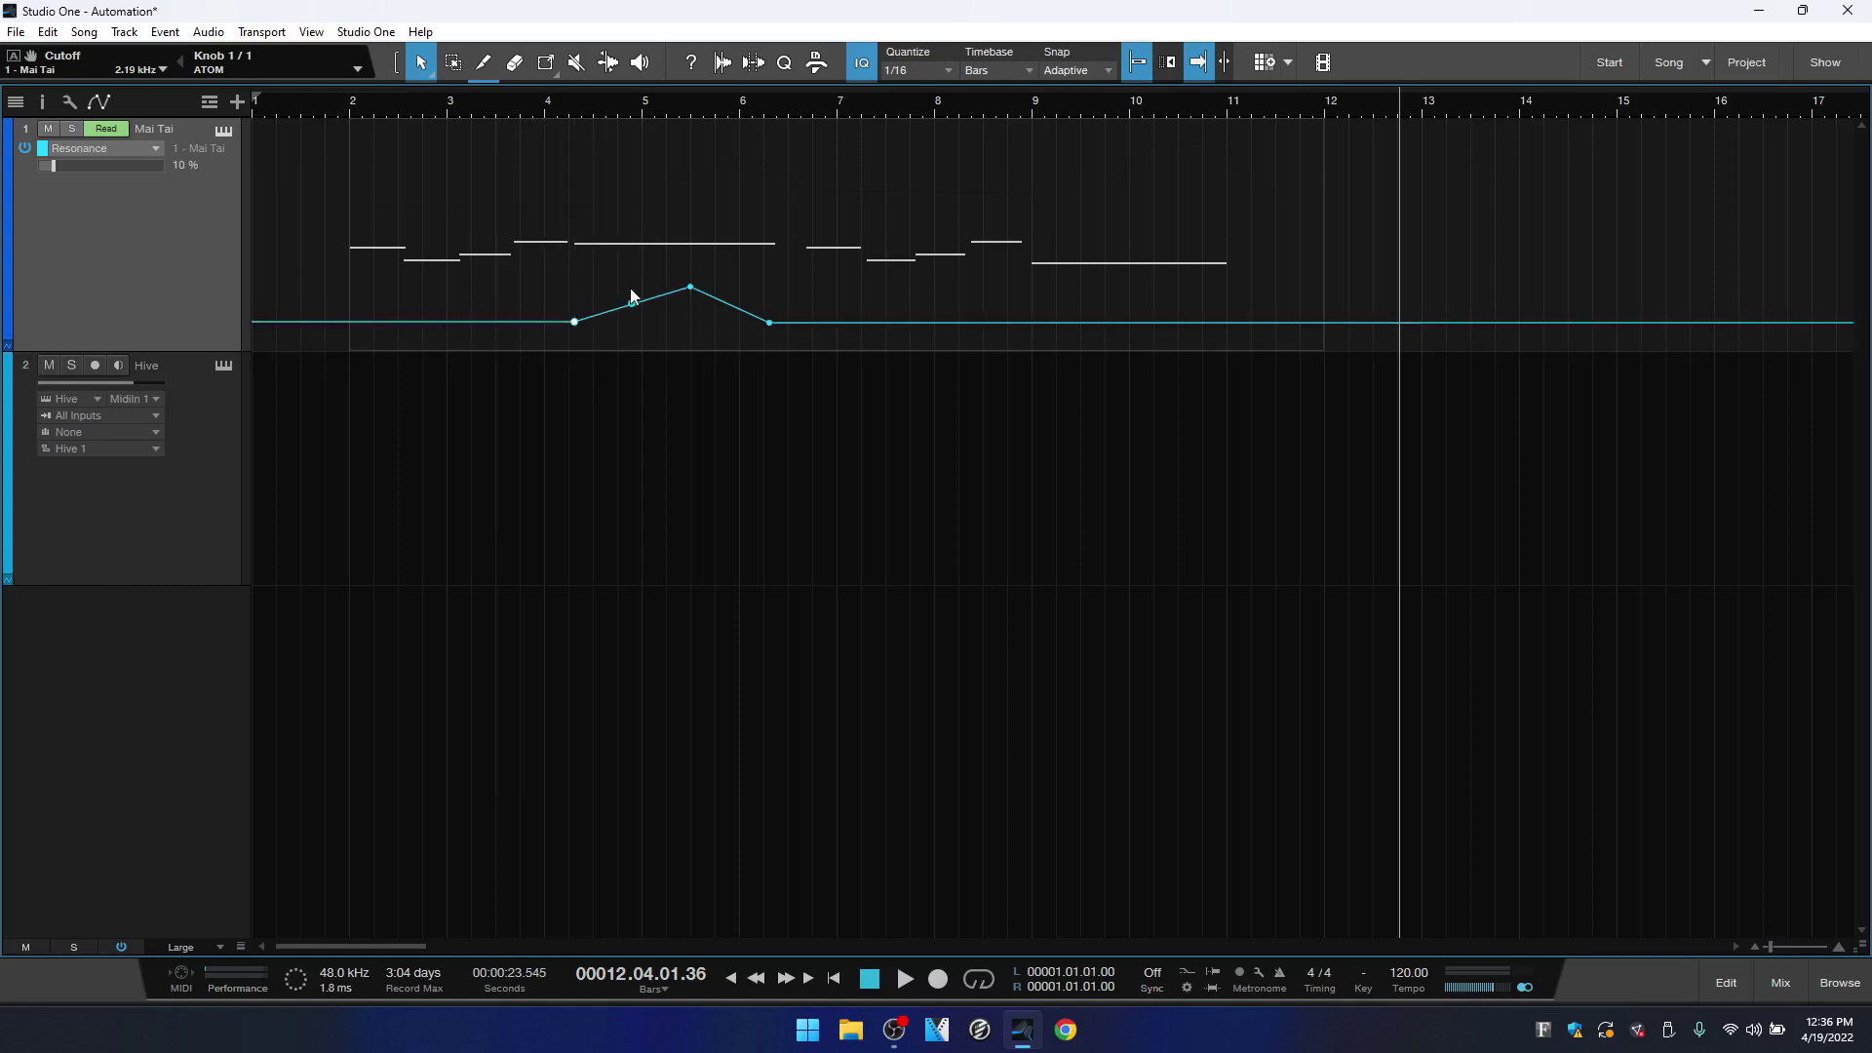
pyautogui.click(631, 292)
pyautogui.moveTo(634, 310); pyautogui.dragTo(738, 292)
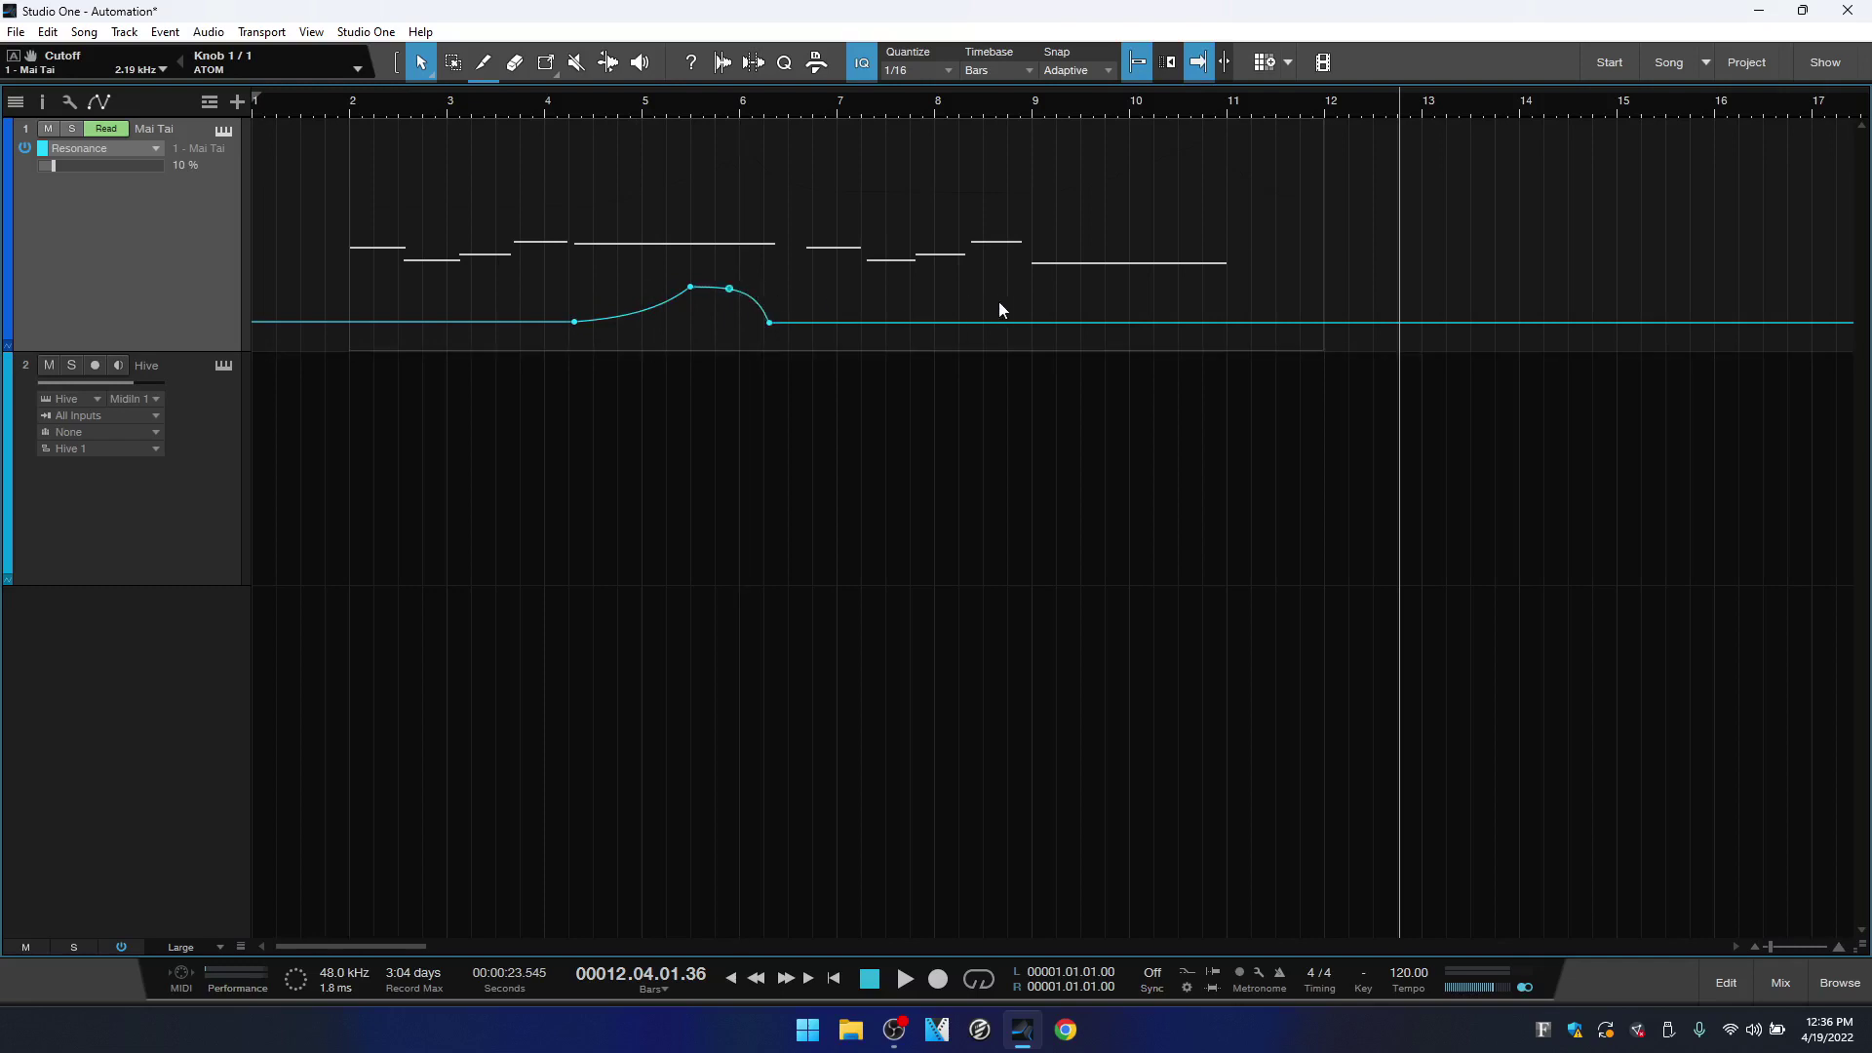
# Add points near bars 9, 10 and 11, raising bar 10 into a second peak
pyautogui.click(1044, 322)
pyautogui.click(1210, 324)
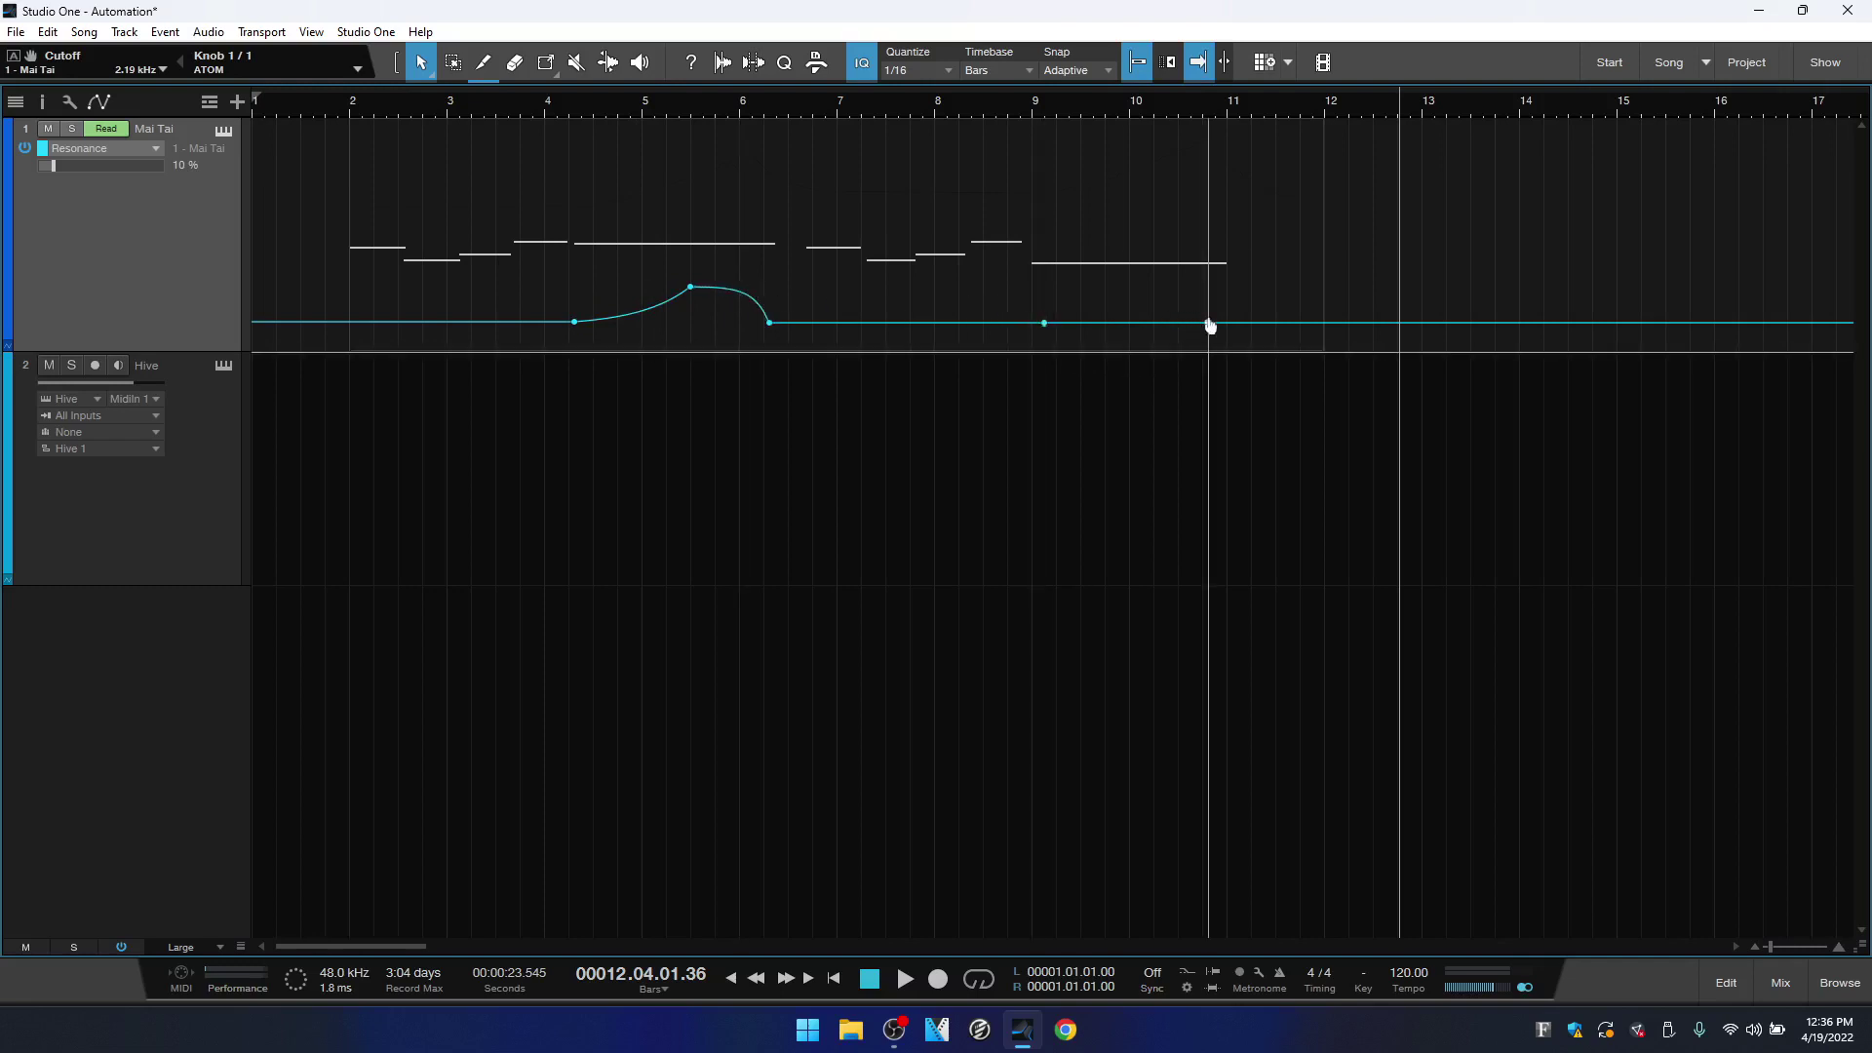
pyautogui.click(1129, 323)
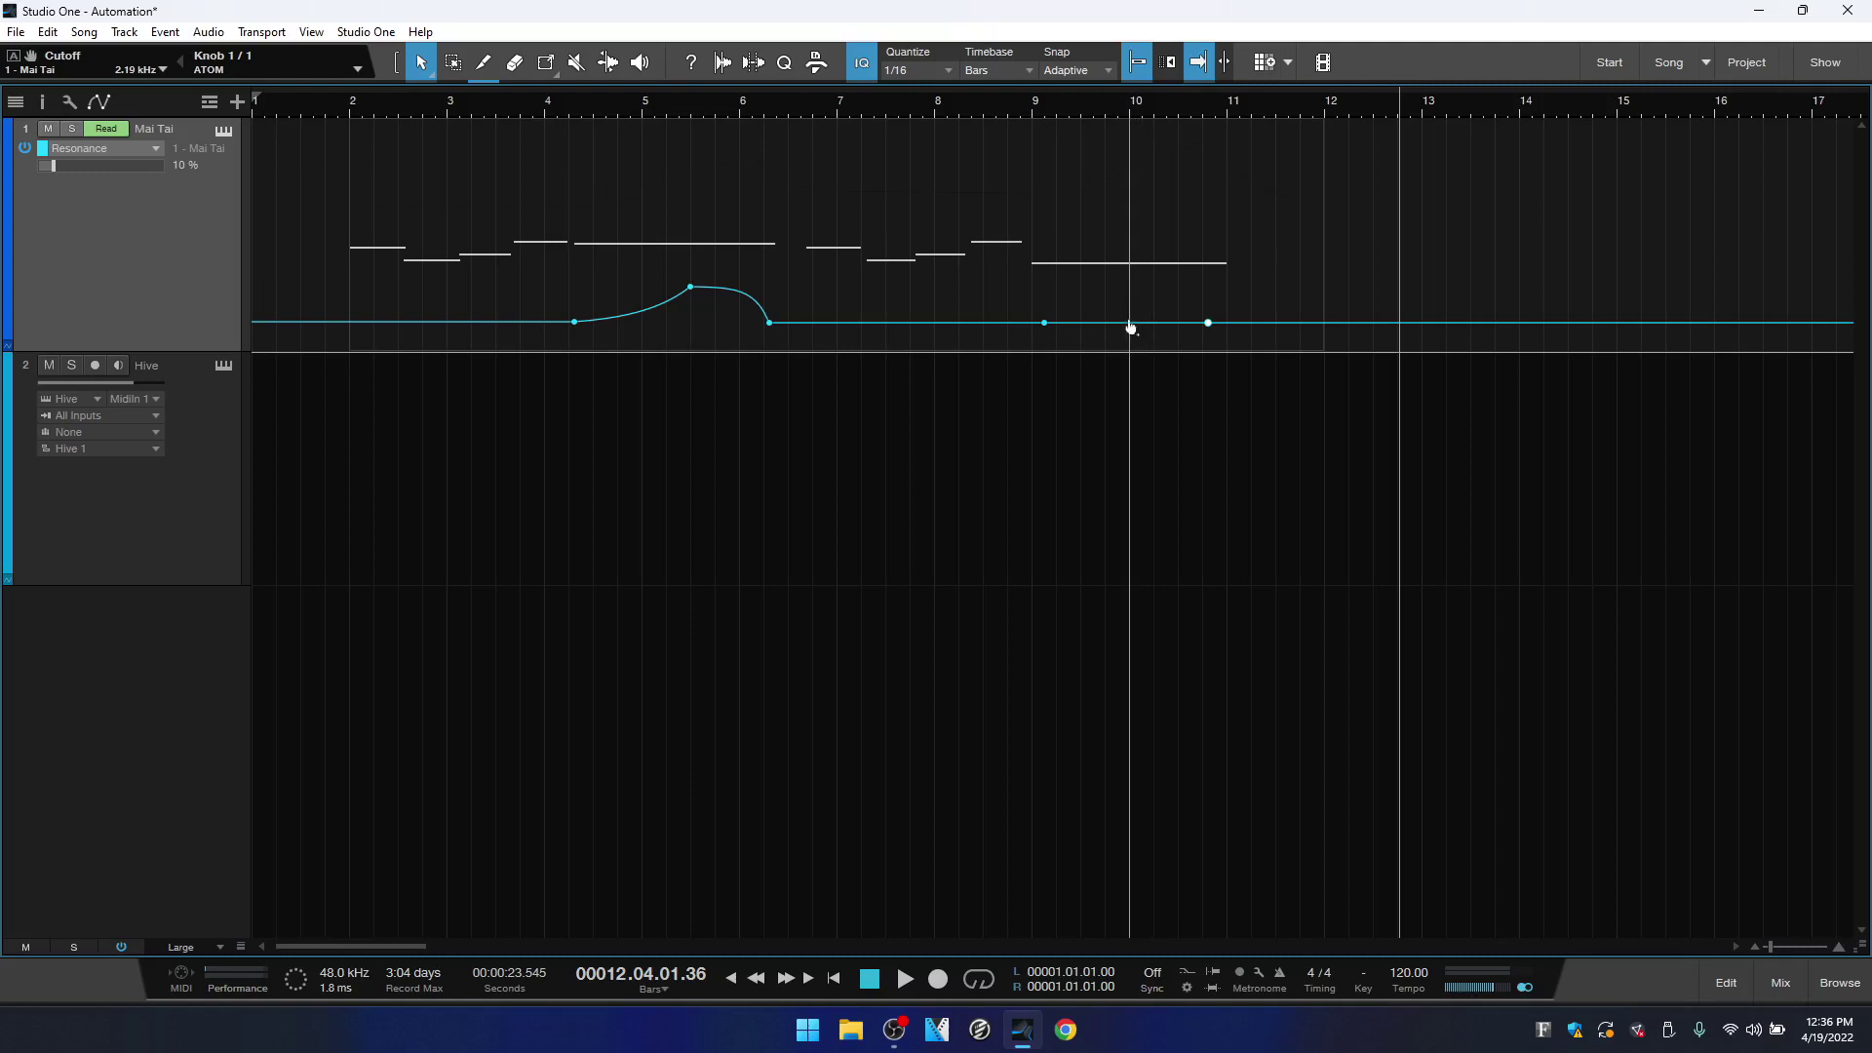
pyautogui.moveTo(1129, 322); pyautogui.dragTo(1166, 292)
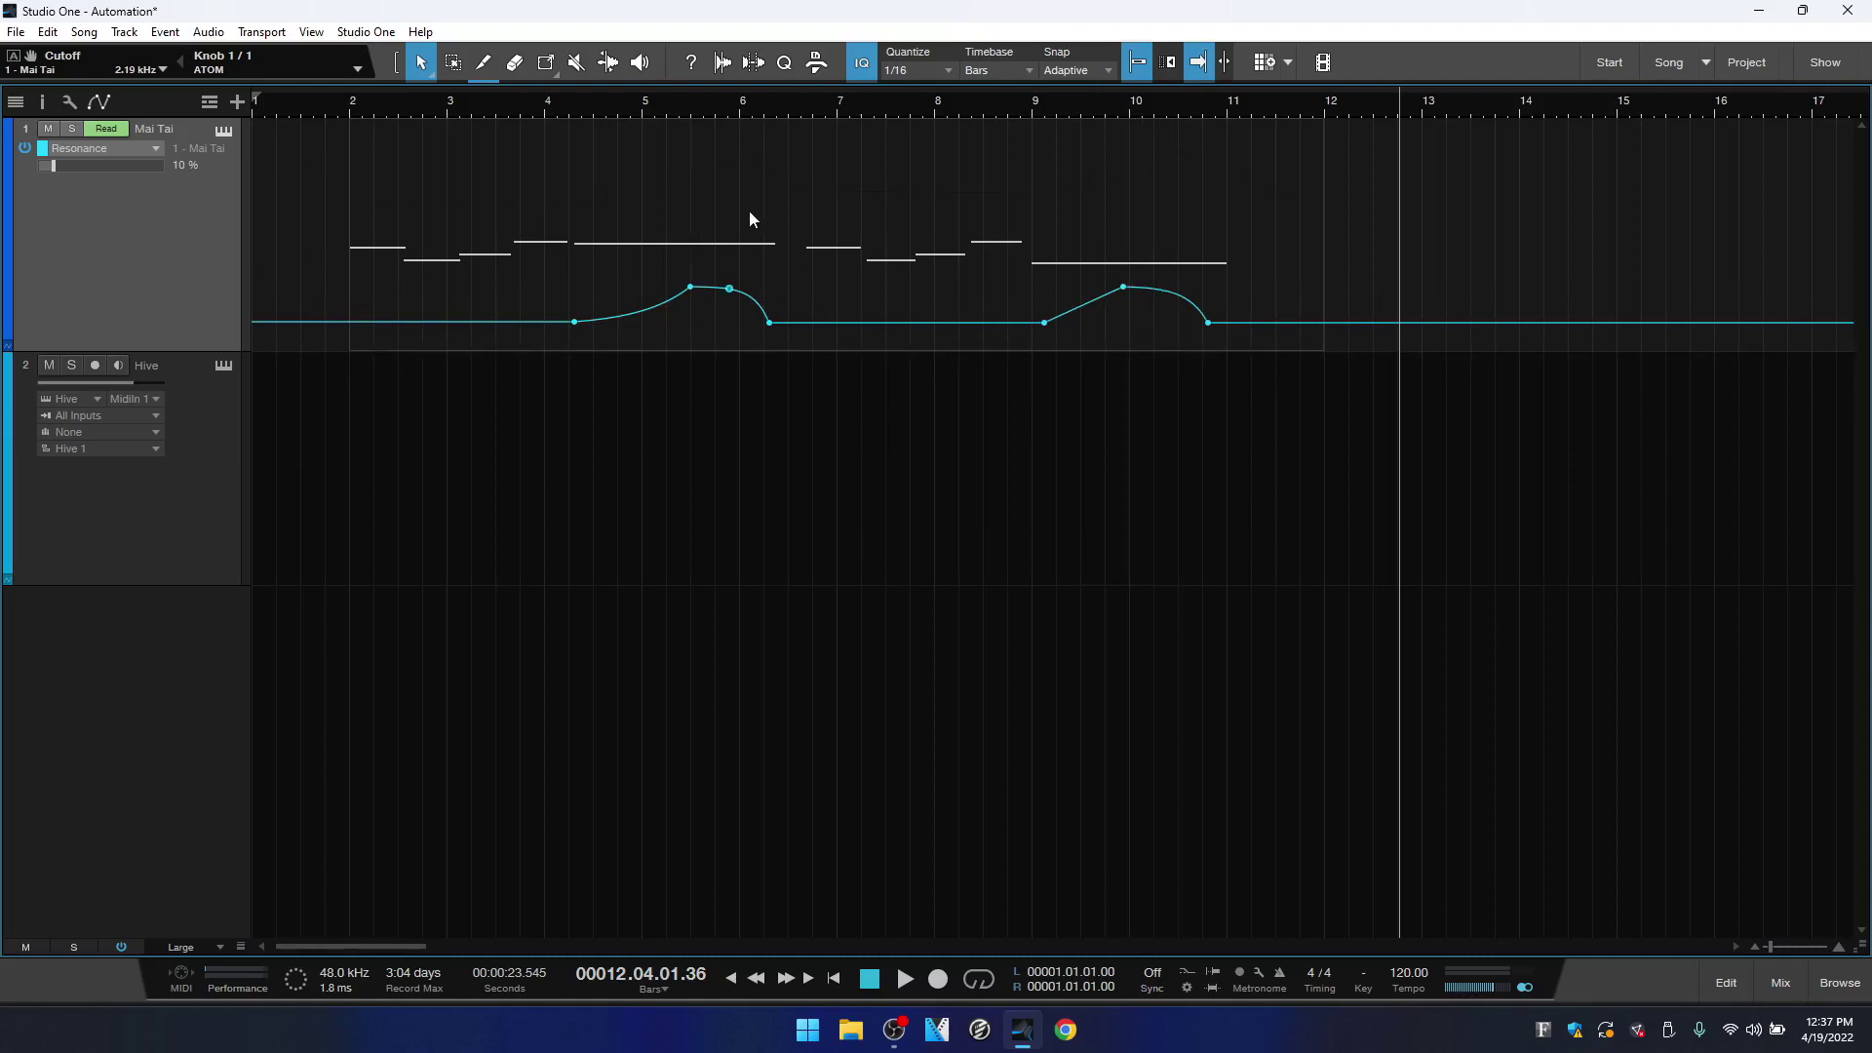
# Undo the last point edit and toggle automation view with A twice to show the Mai Tai part again
pyautogui.hotkey('ctrl', 'z')
pyautogui.press('a')
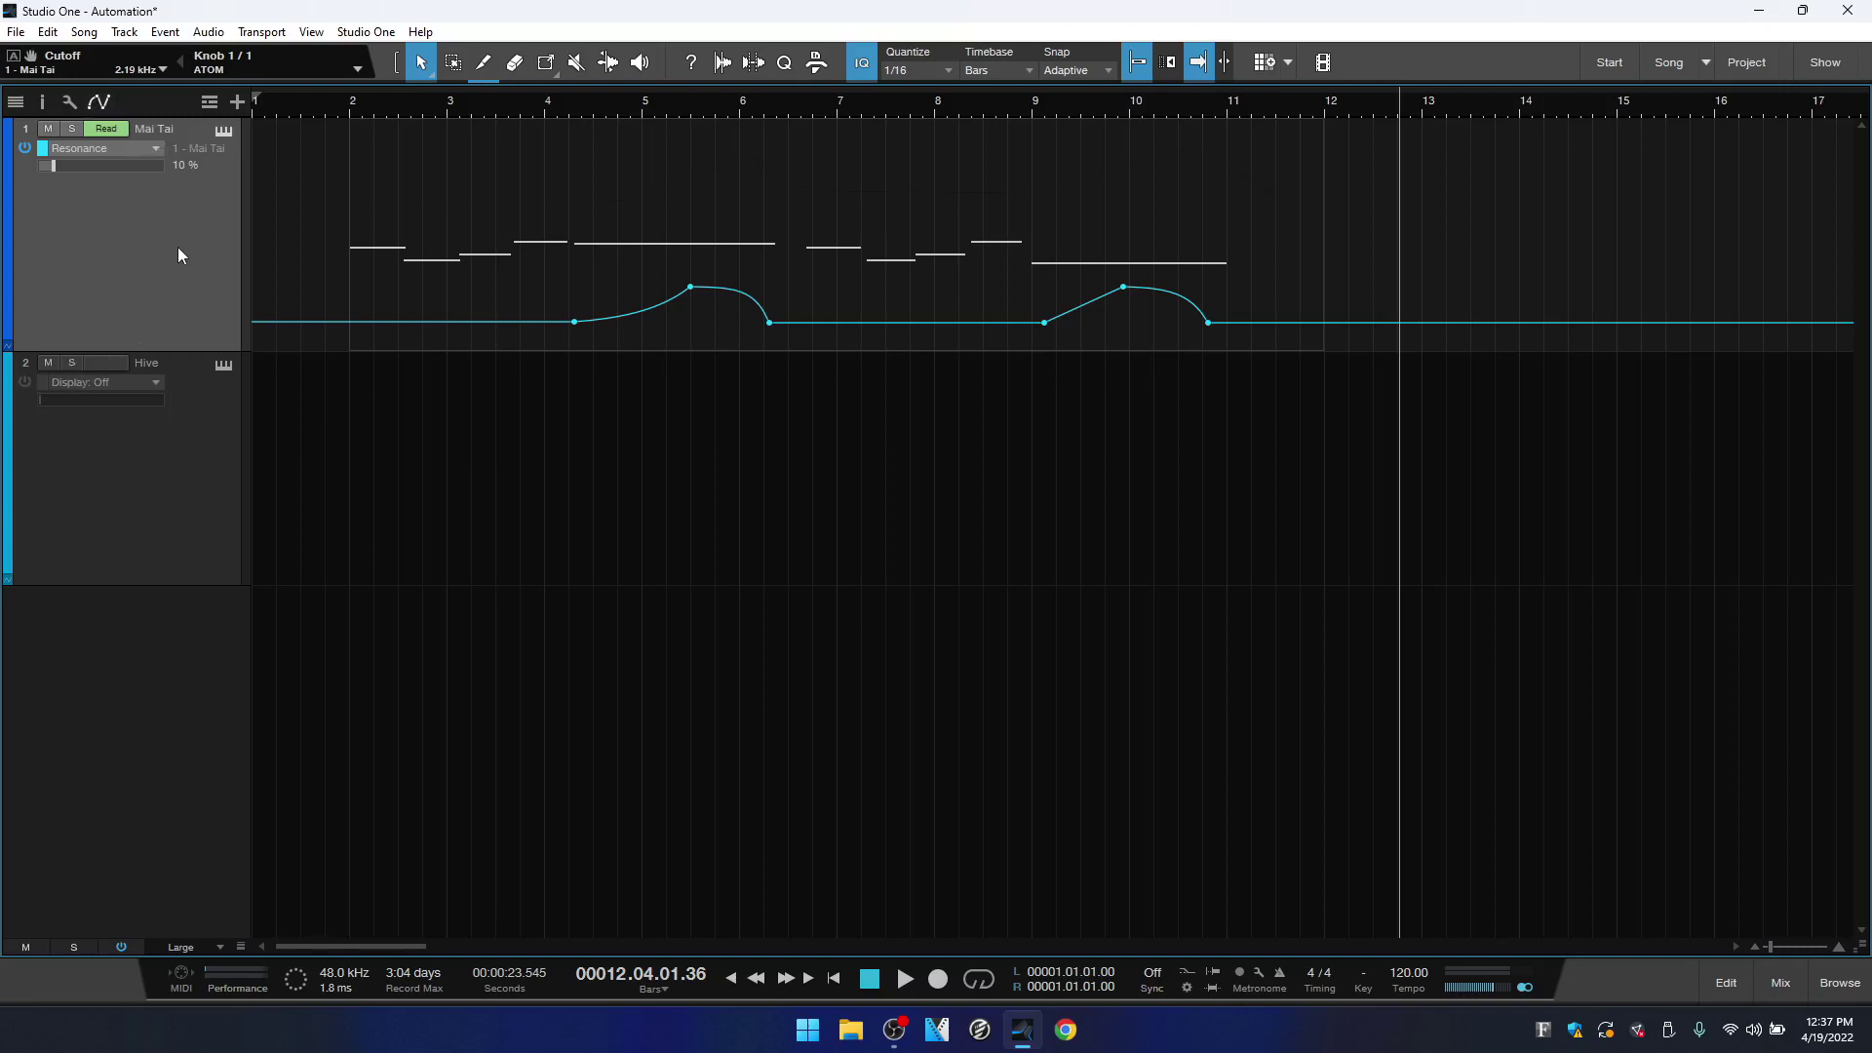
pyautogui.press('a')
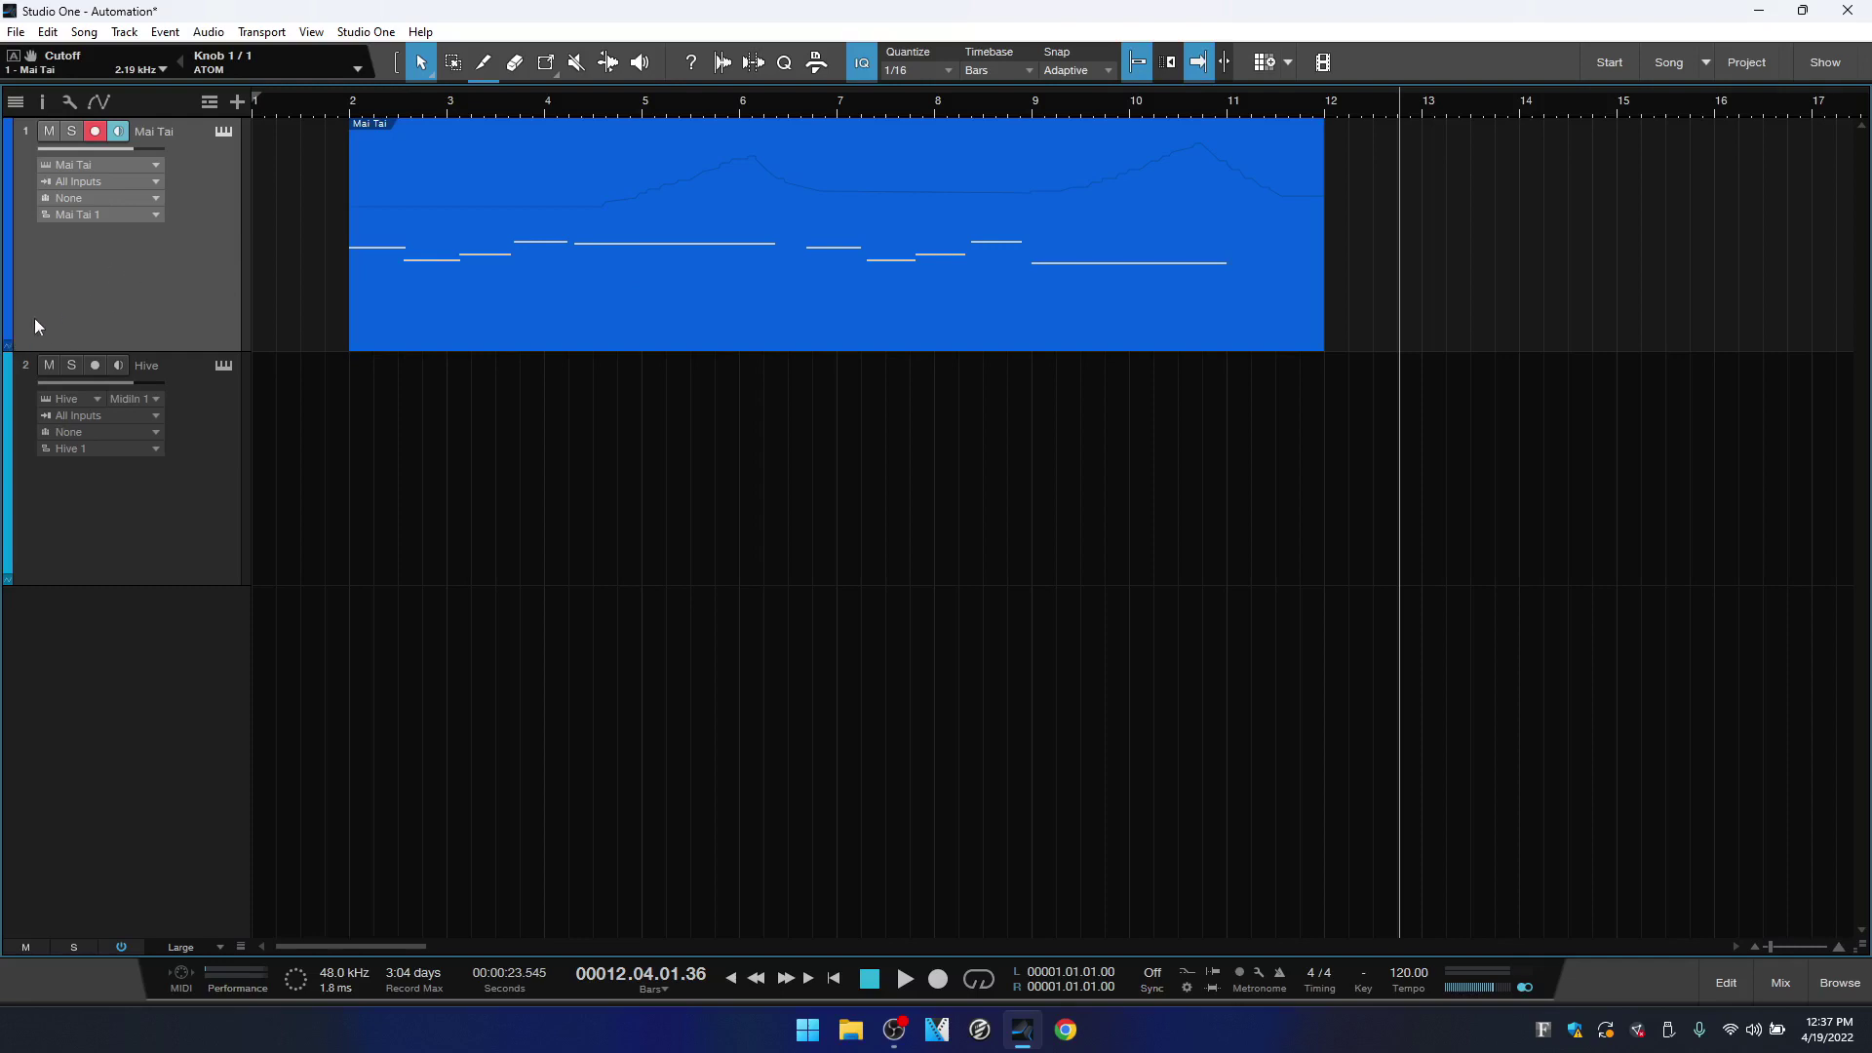
# Expand a Resonance lane under the Mai Tai track, keep it in Read mode, and place the playhead at bar 5
pyautogui.click(7, 349)
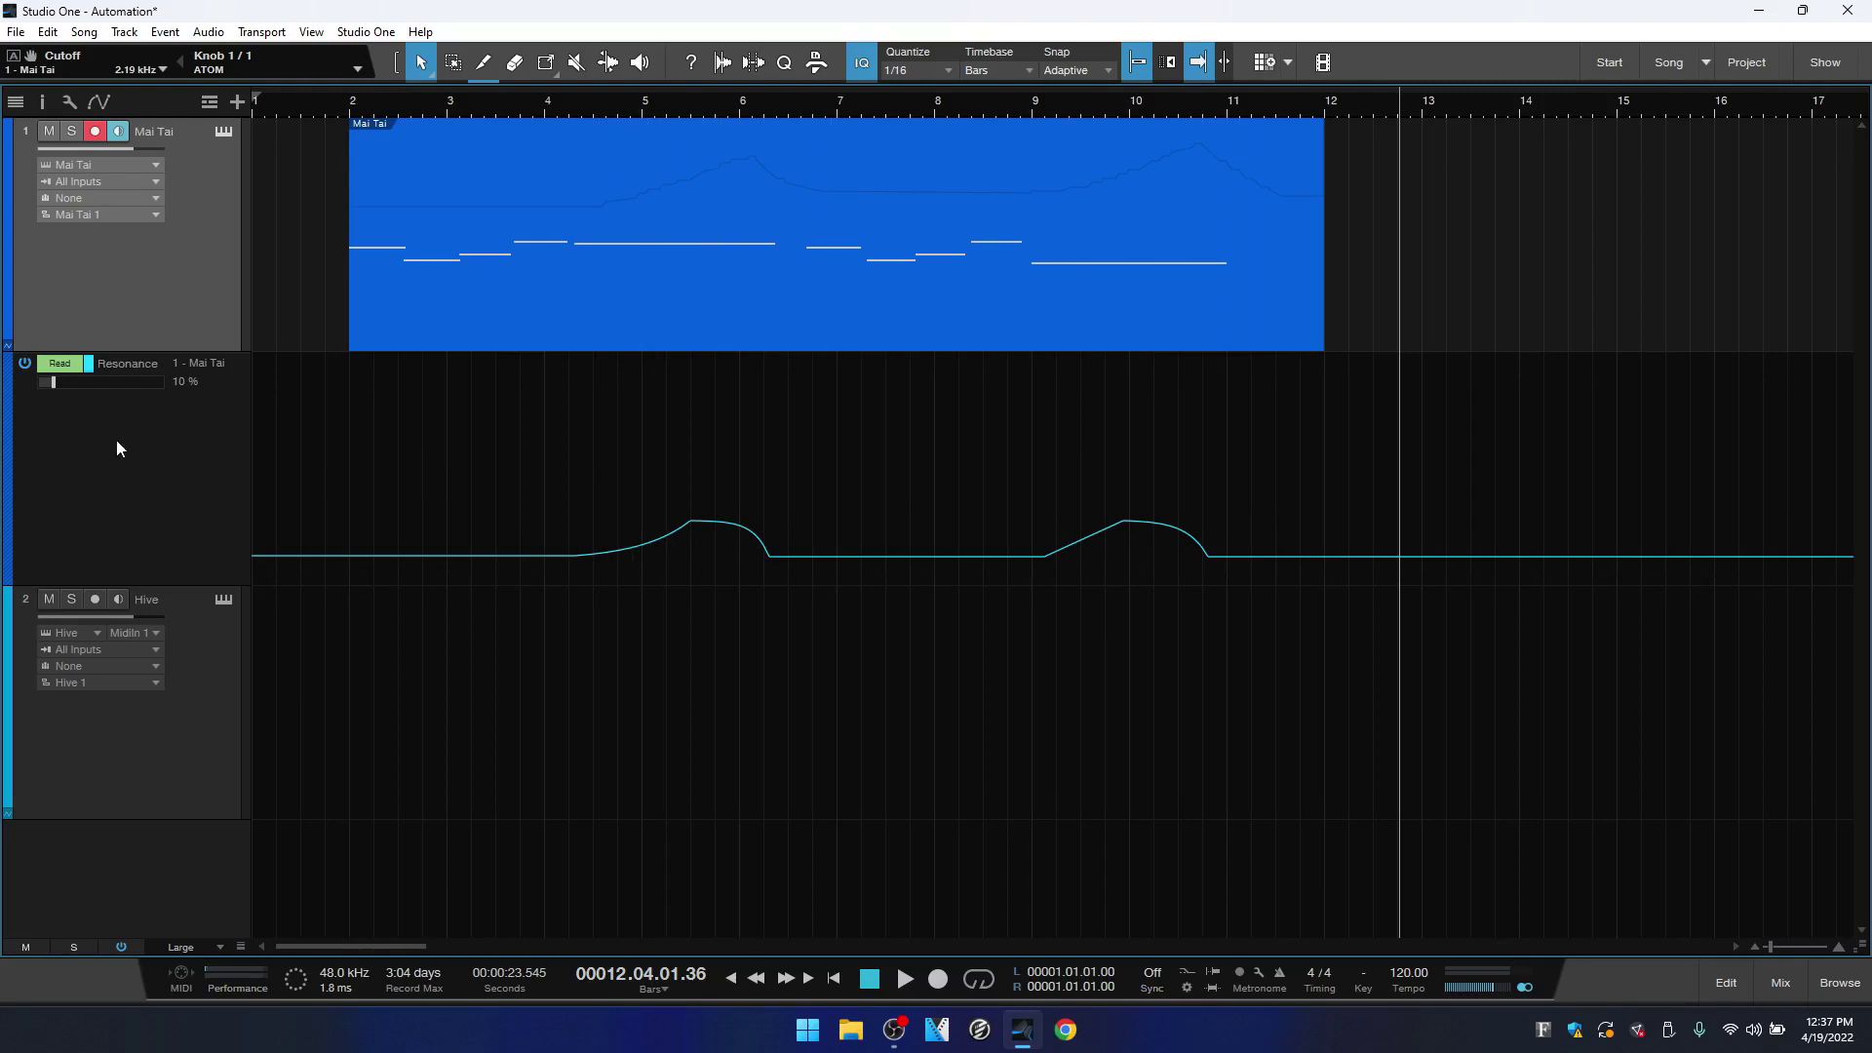
pyautogui.click(60, 364)
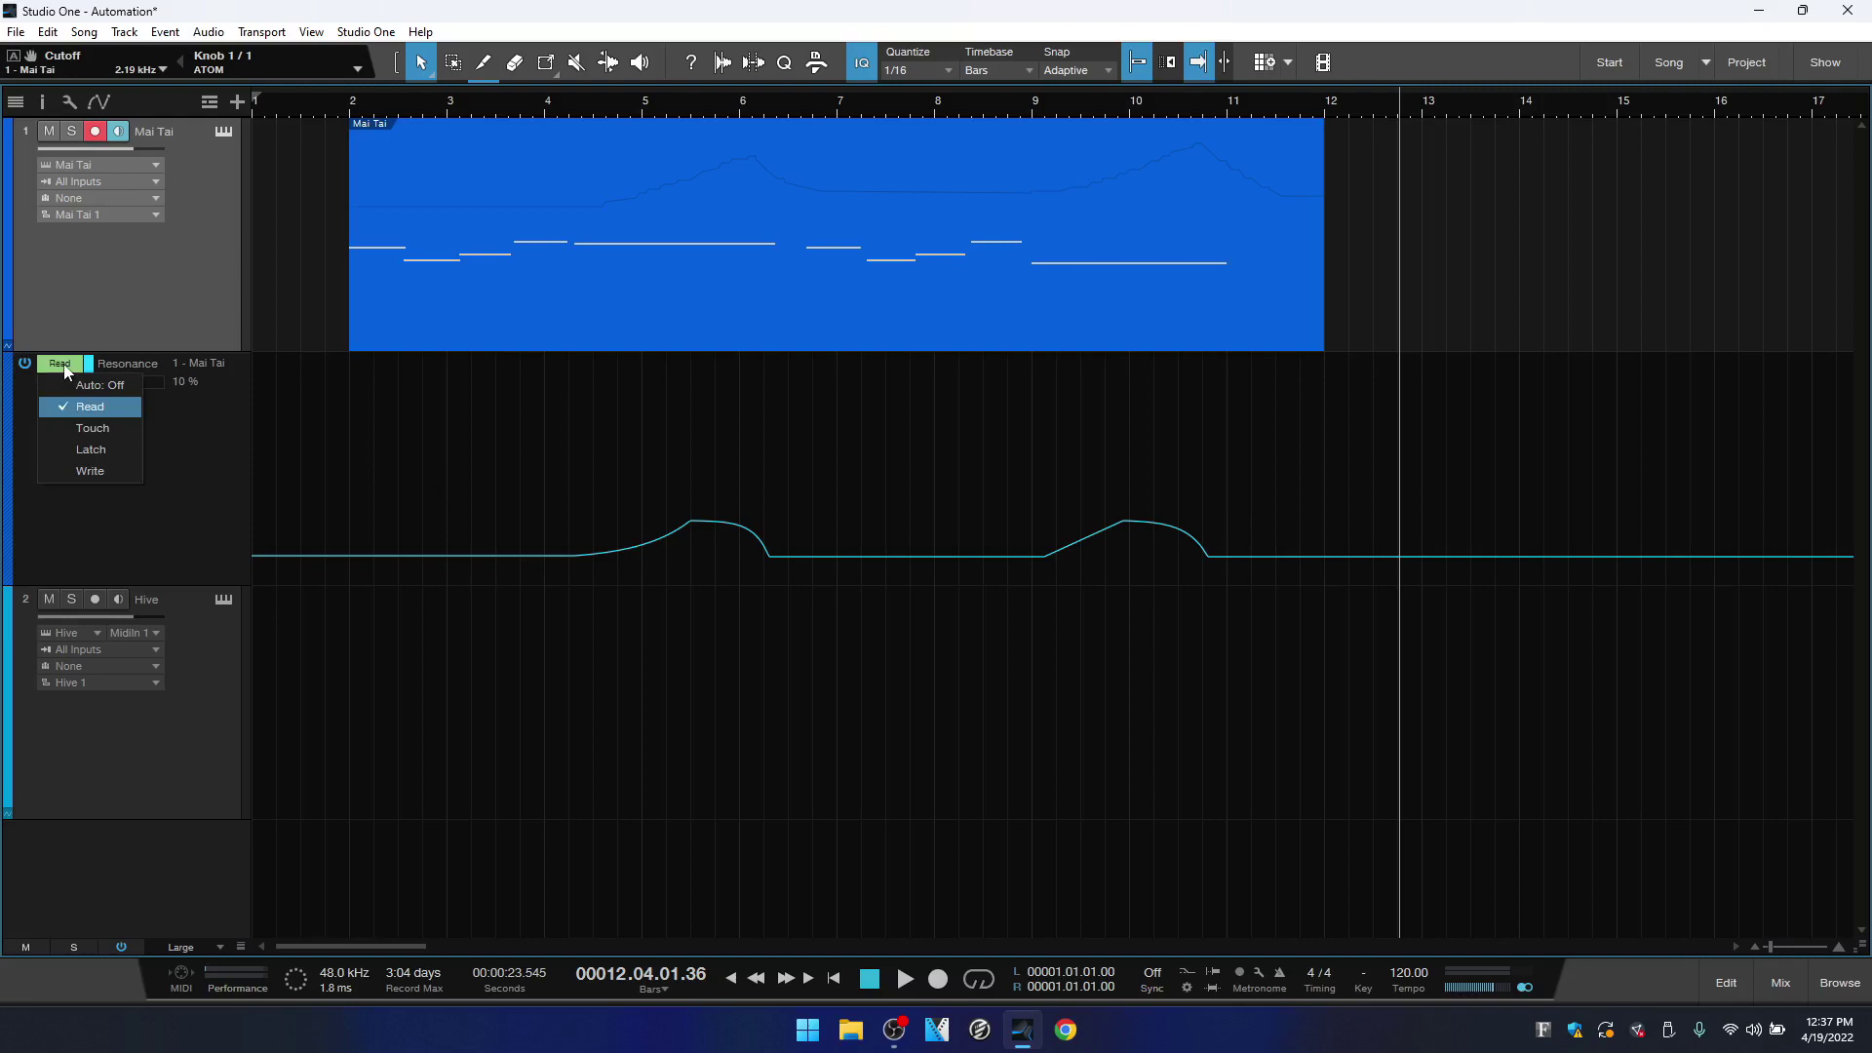
pyautogui.click(193, 483)
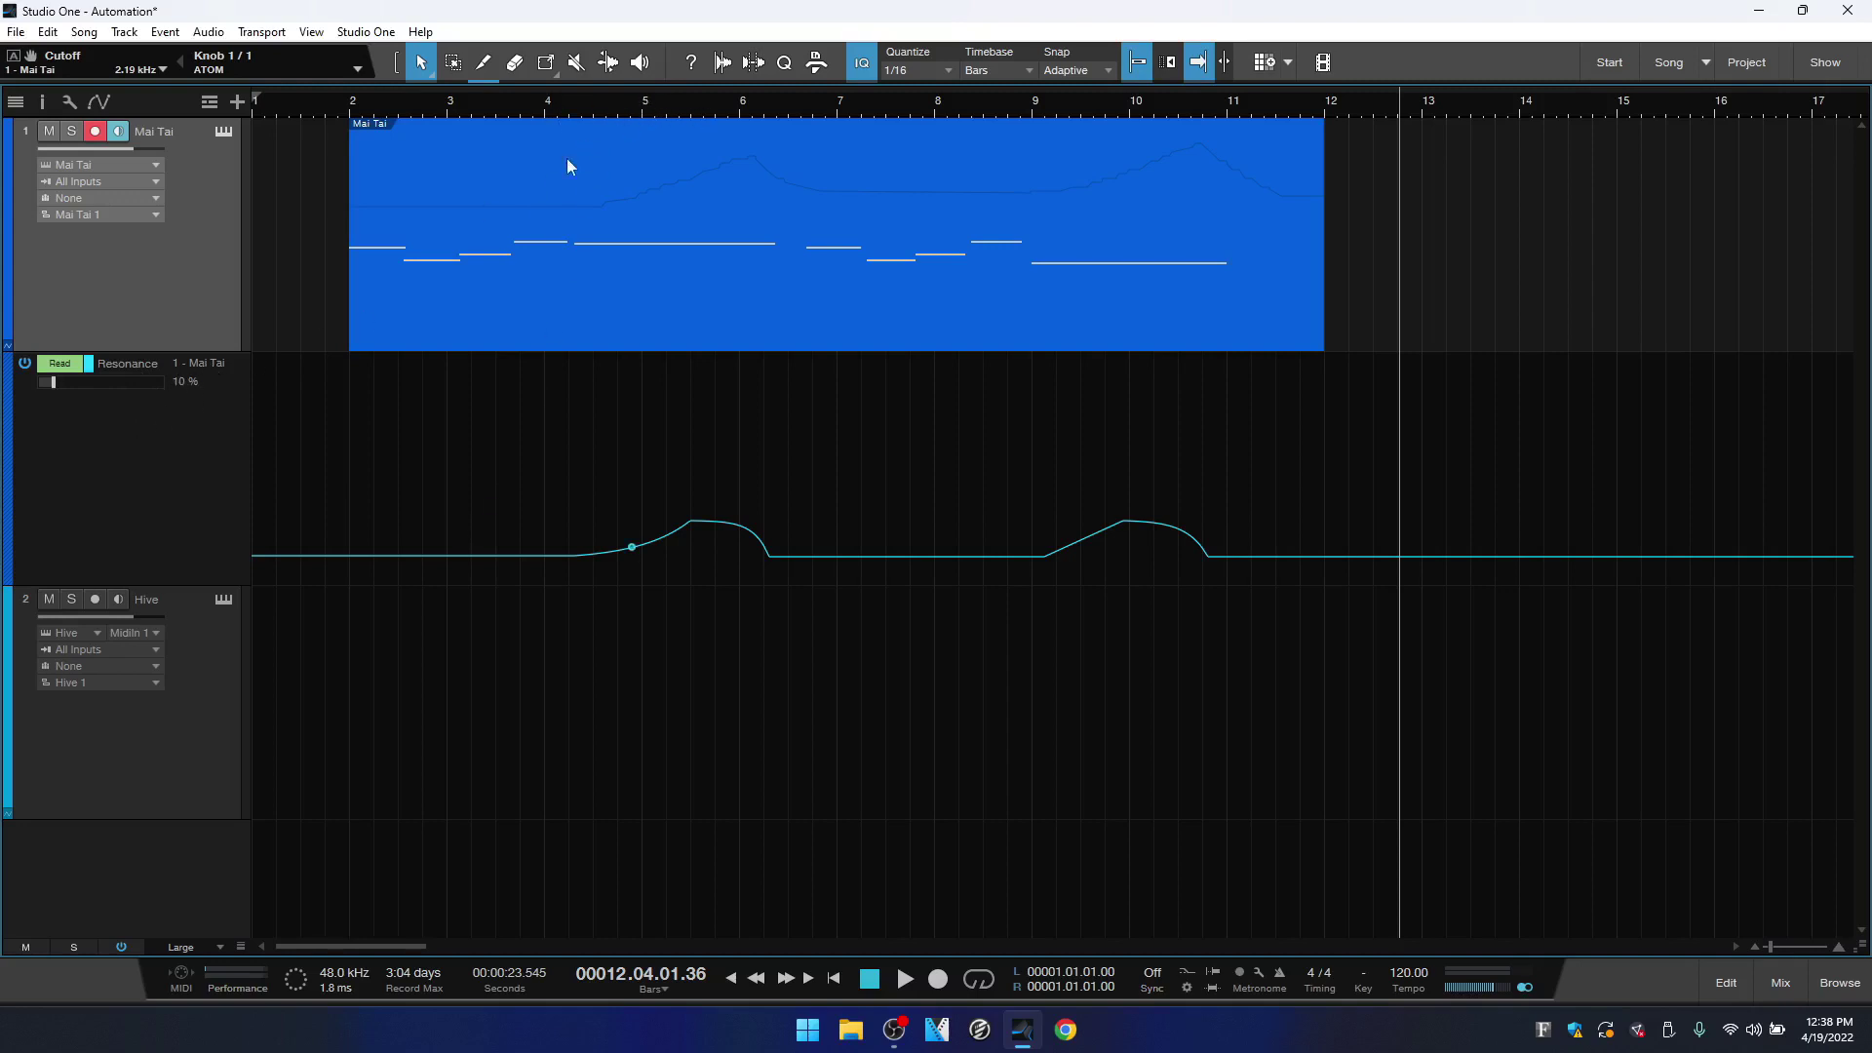
pyautogui.click(641, 110)
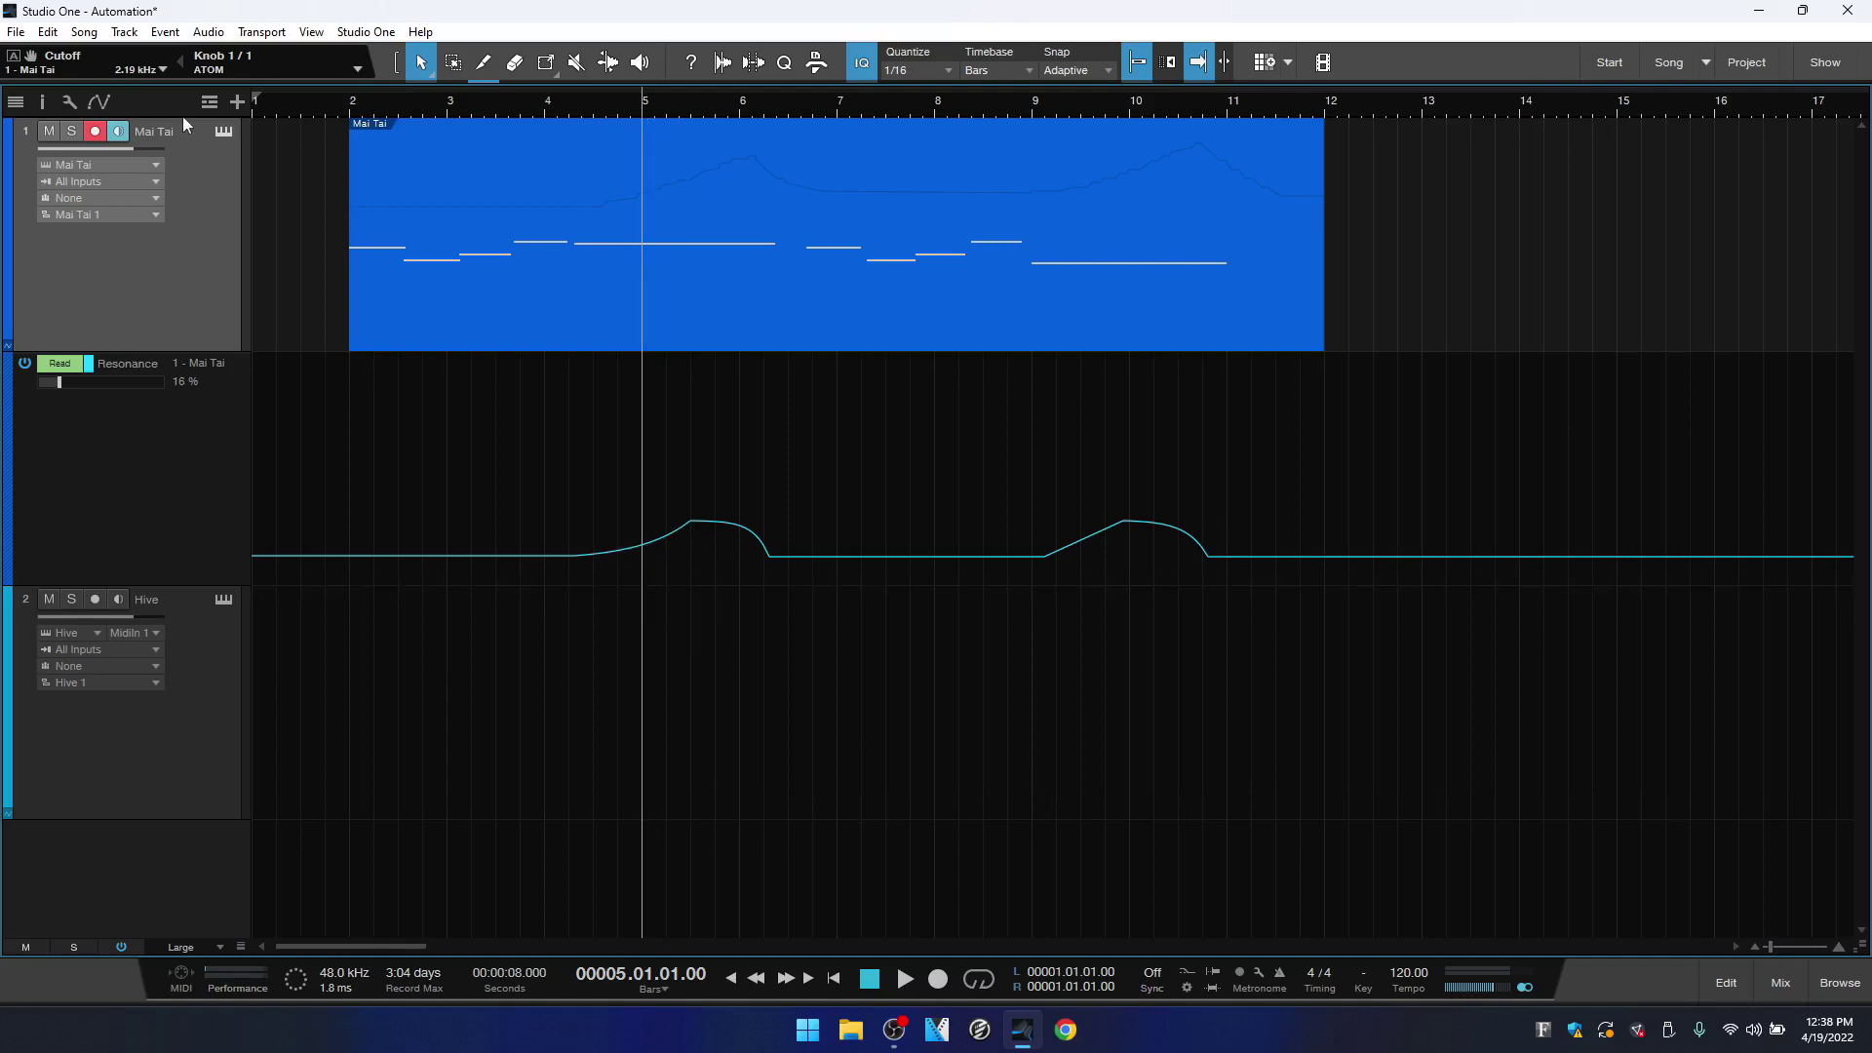
# Open the Mai Tai editor, move it aside, and start playback from bar 2
pyautogui.click(223, 132)
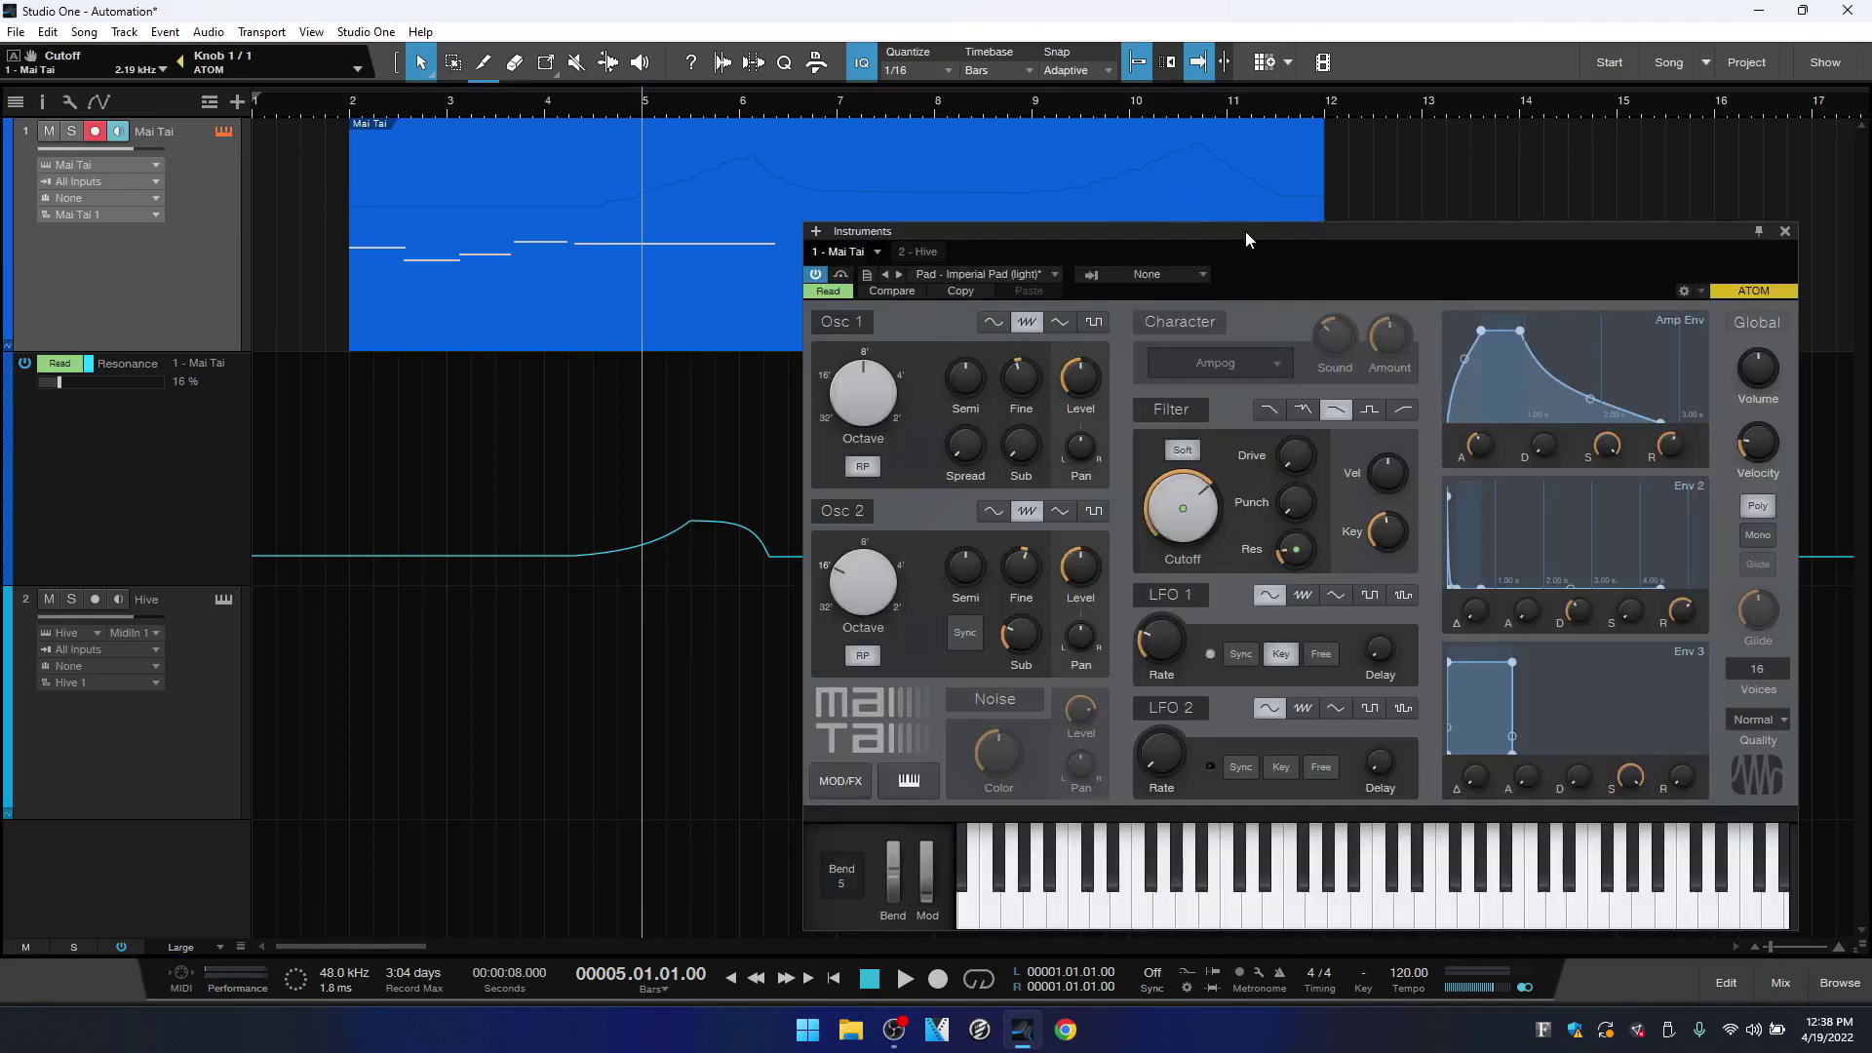
pyautogui.moveTo(1244, 231); pyautogui.dragTo(1286, 164)
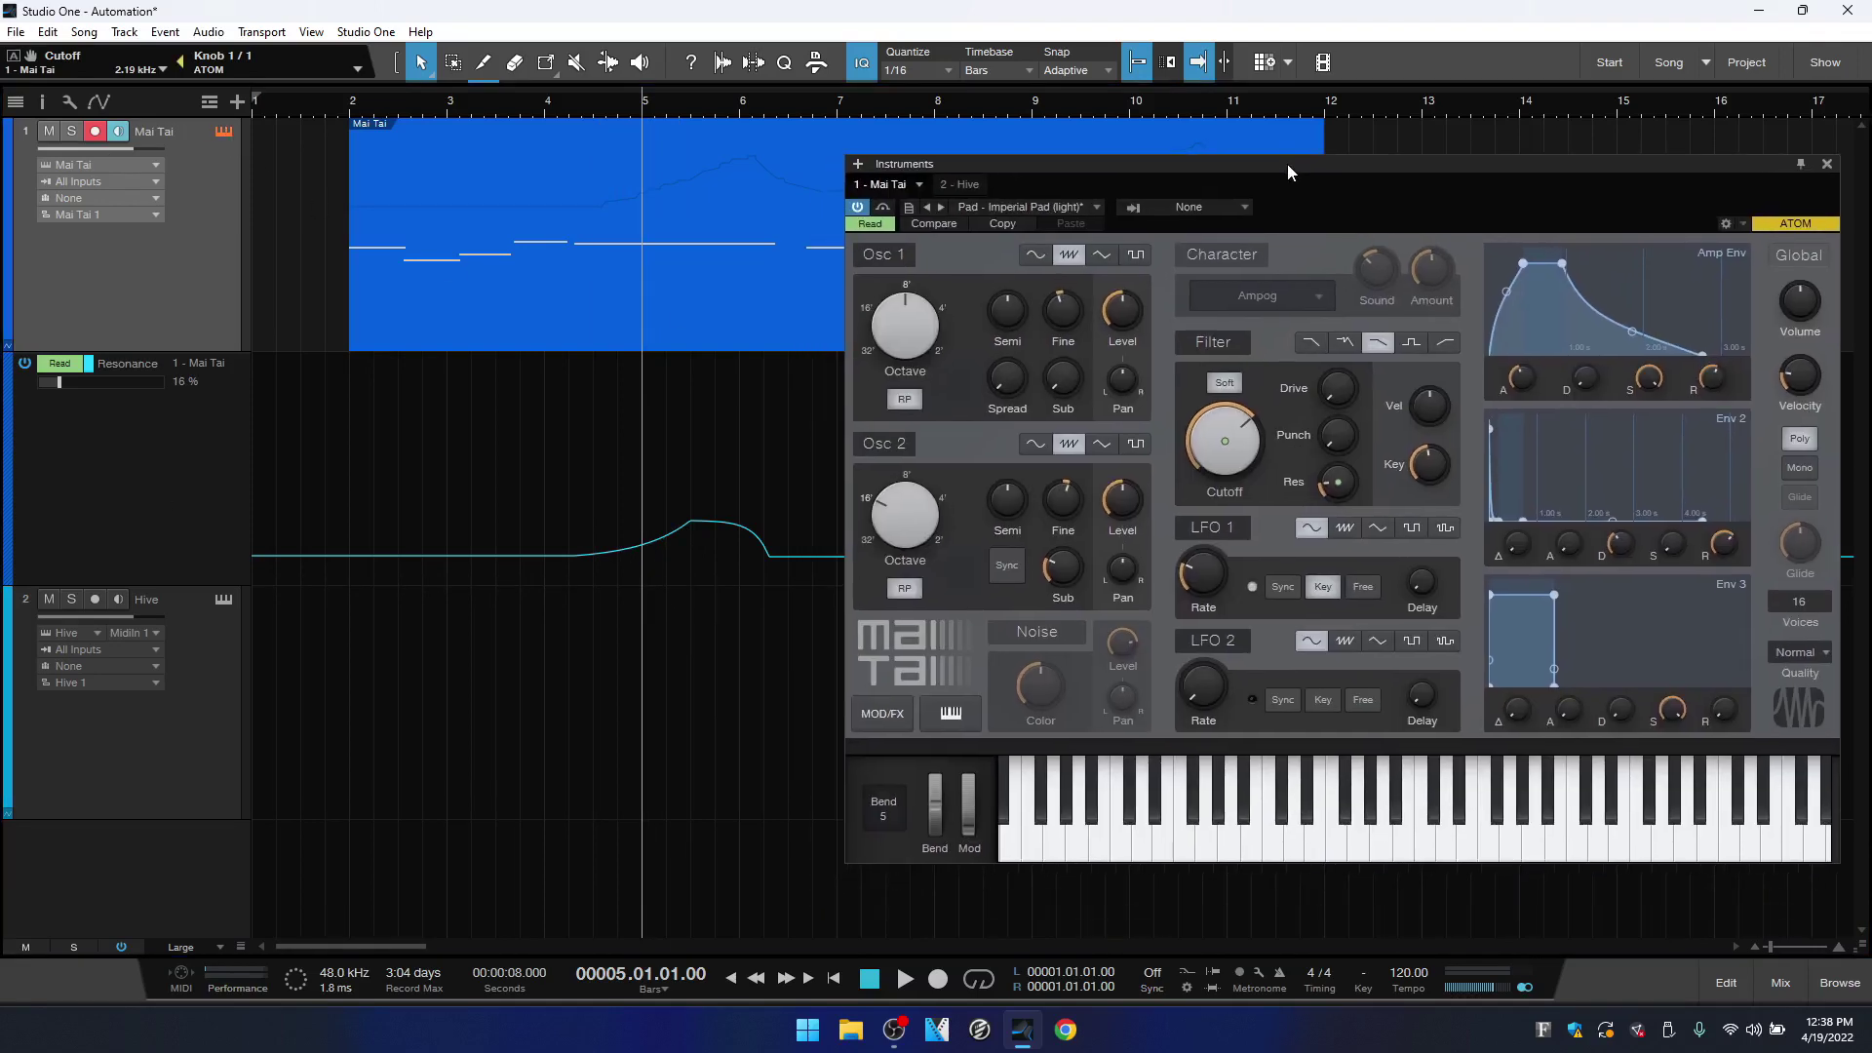
pyautogui.click(351, 108)
pyautogui.press('space')
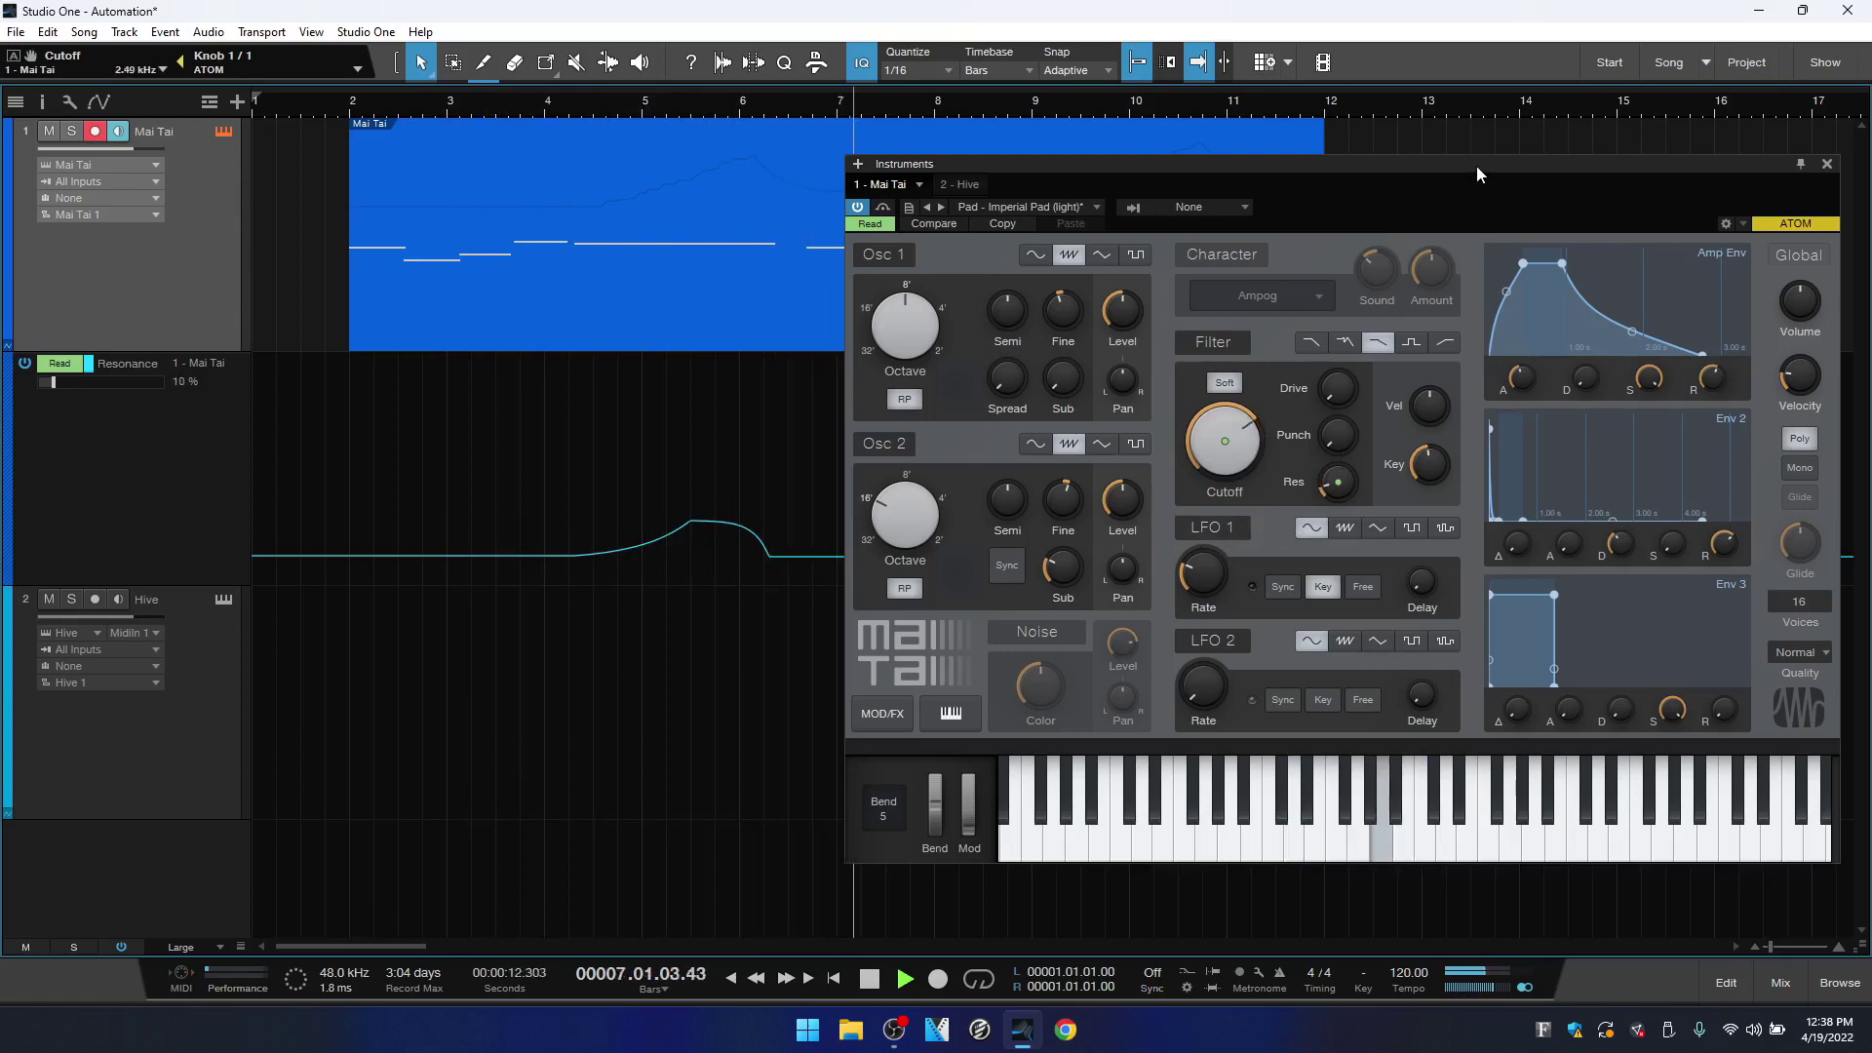
# Drag the second Resonance peak higher during playback, then stop playback
pyautogui.moveTo(1476, 166); pyautogui.dragTo(642, 184)
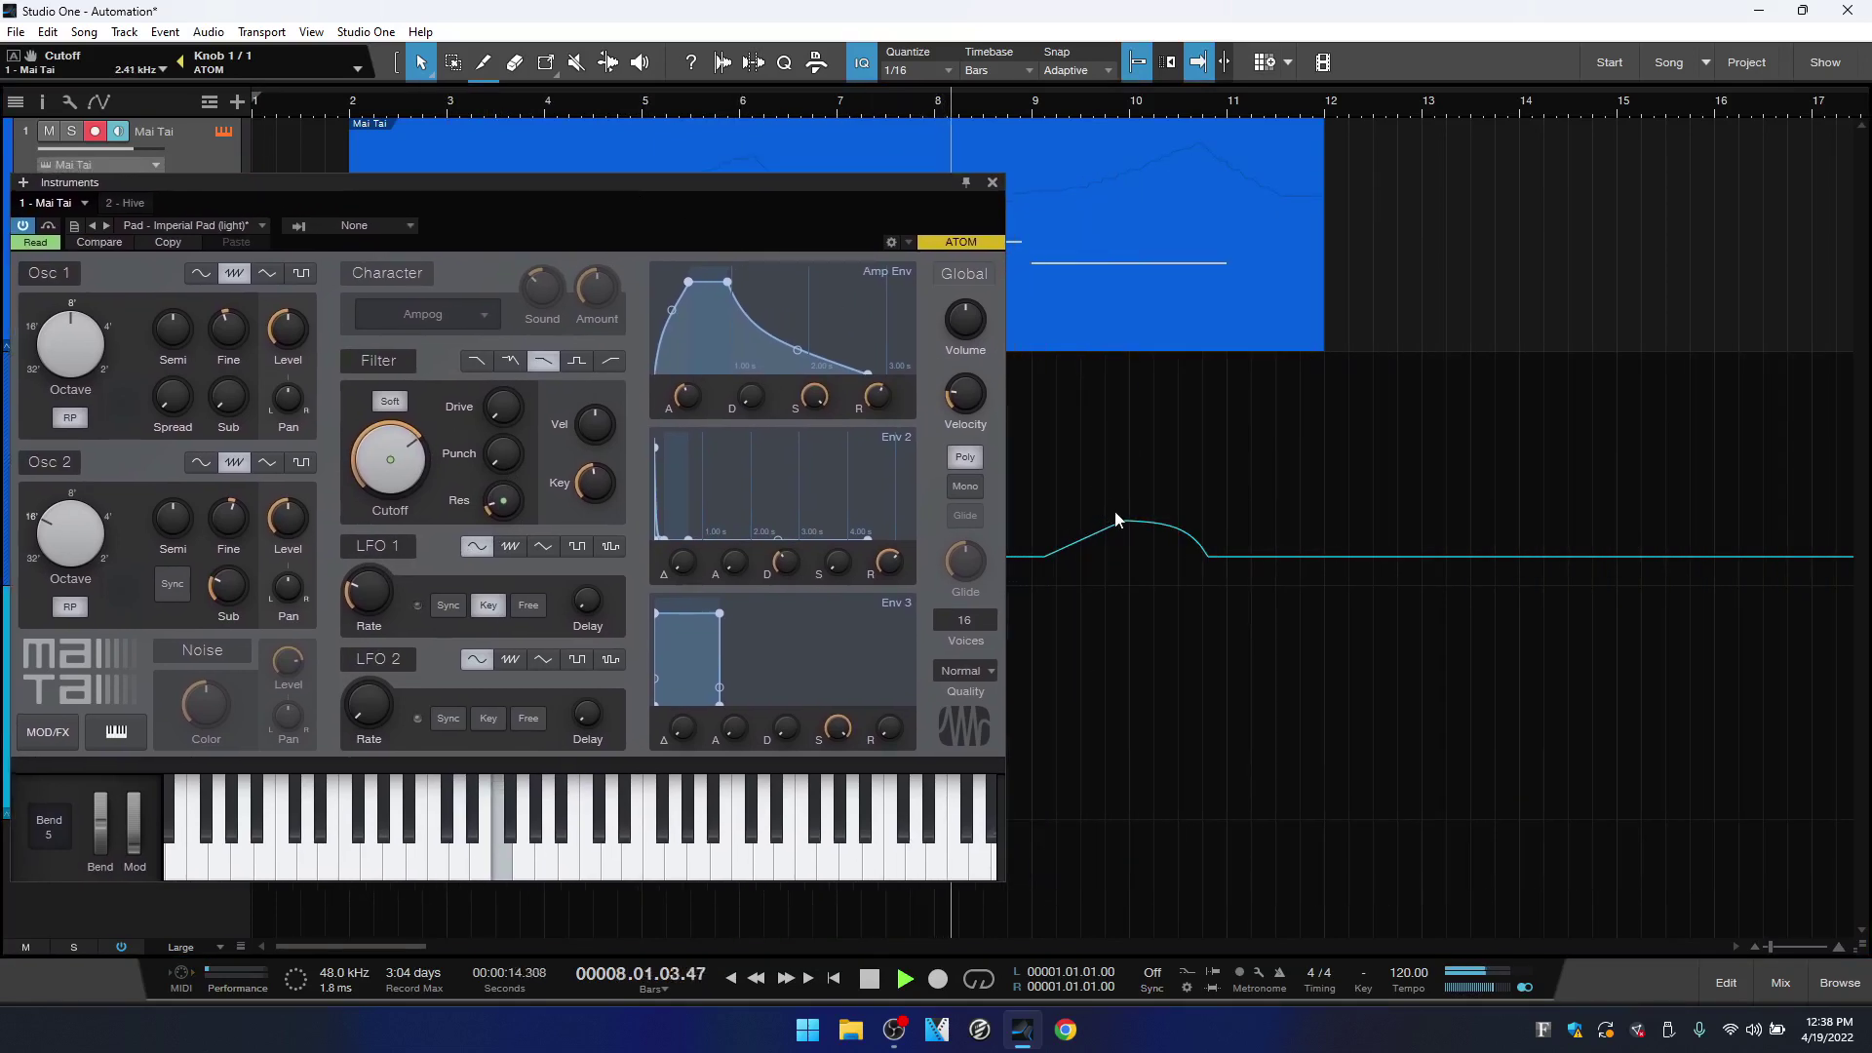
pyautogui.moveTo(1125, 524); pyautogui.dragTo(1129, 468)
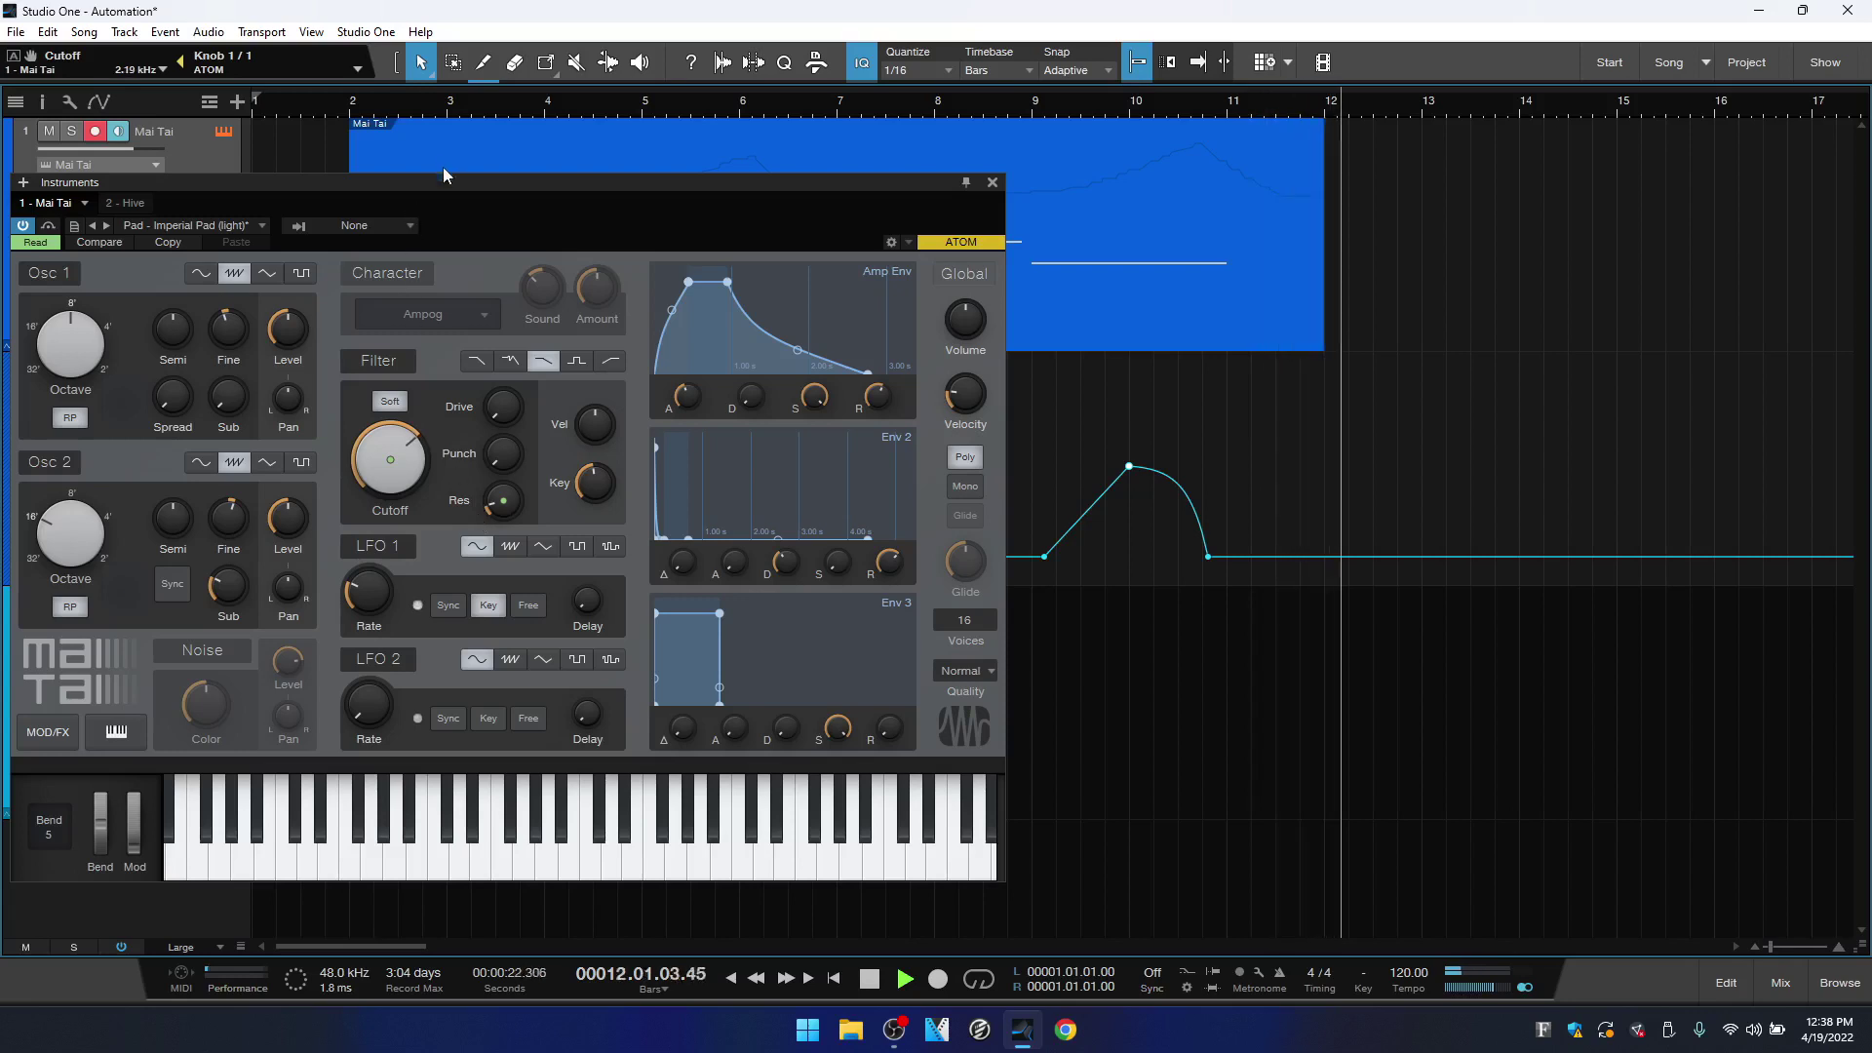
pyautogui.moveTo(449, 185); pyautogui.dragTo(1079, 134)
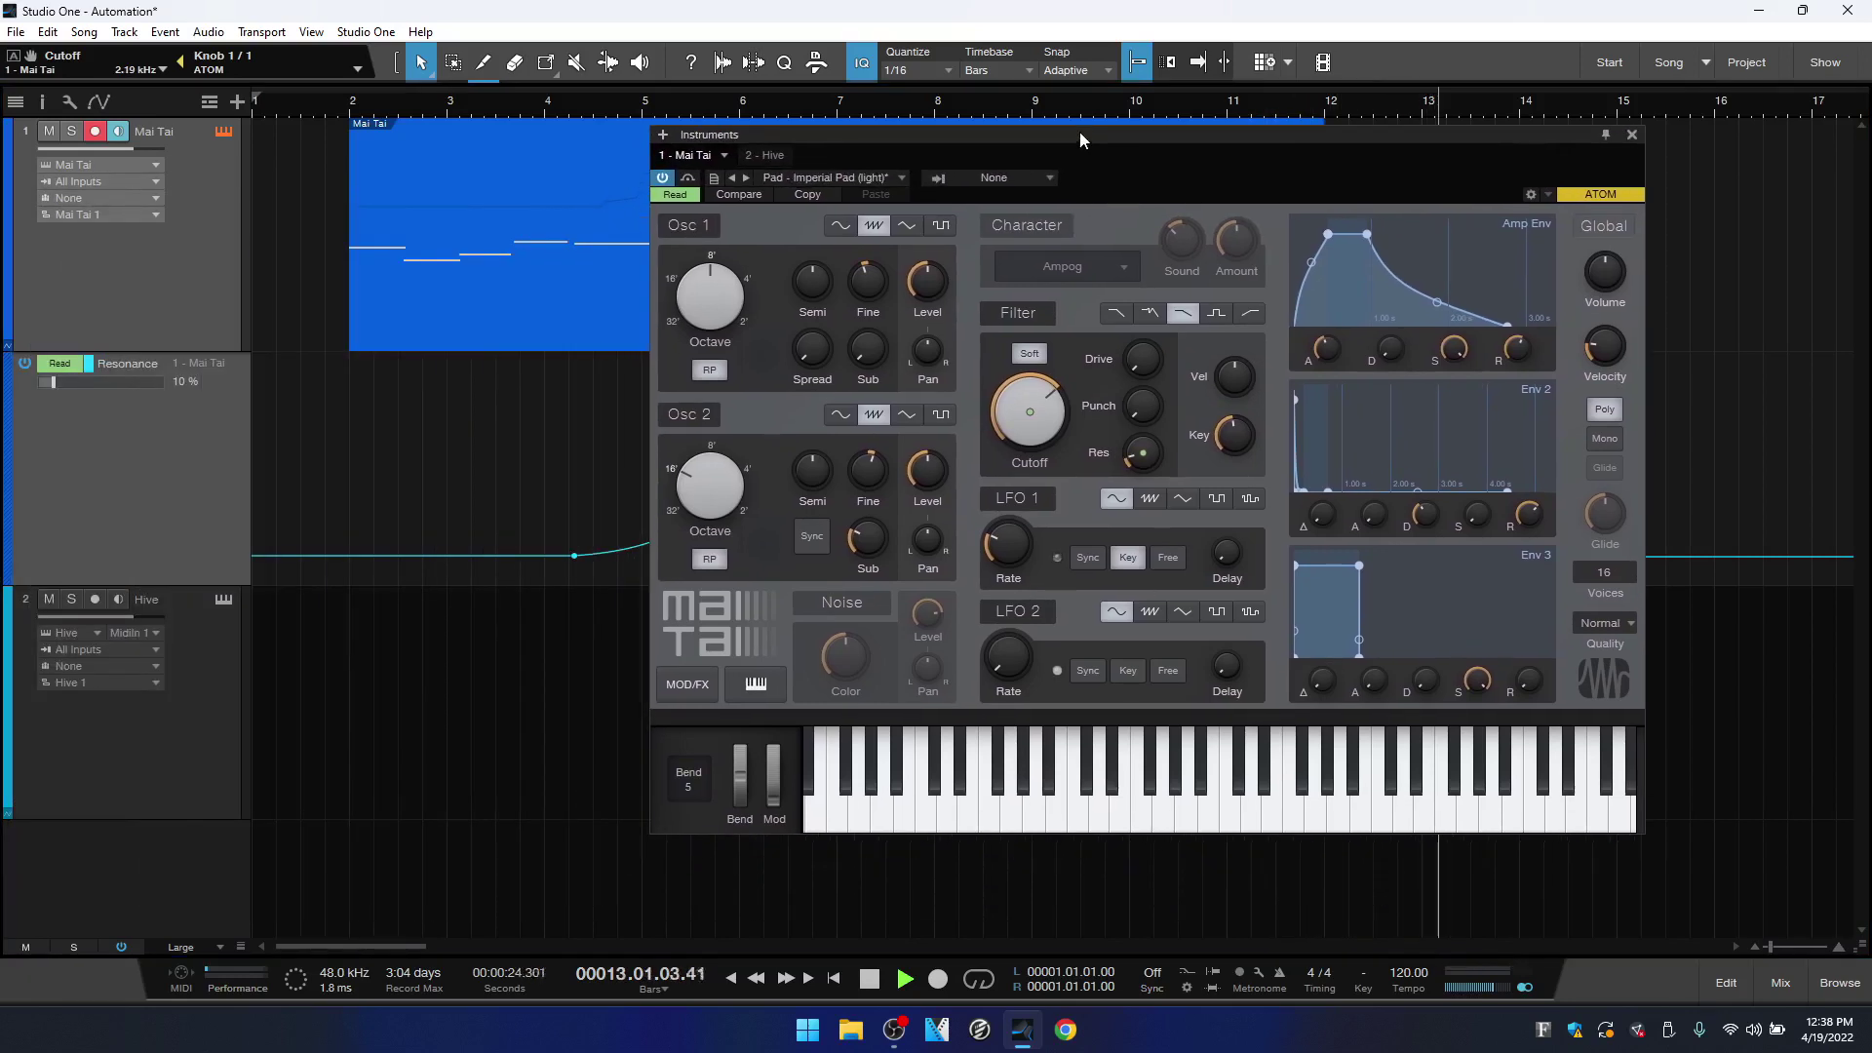
pyautogui.press('space')
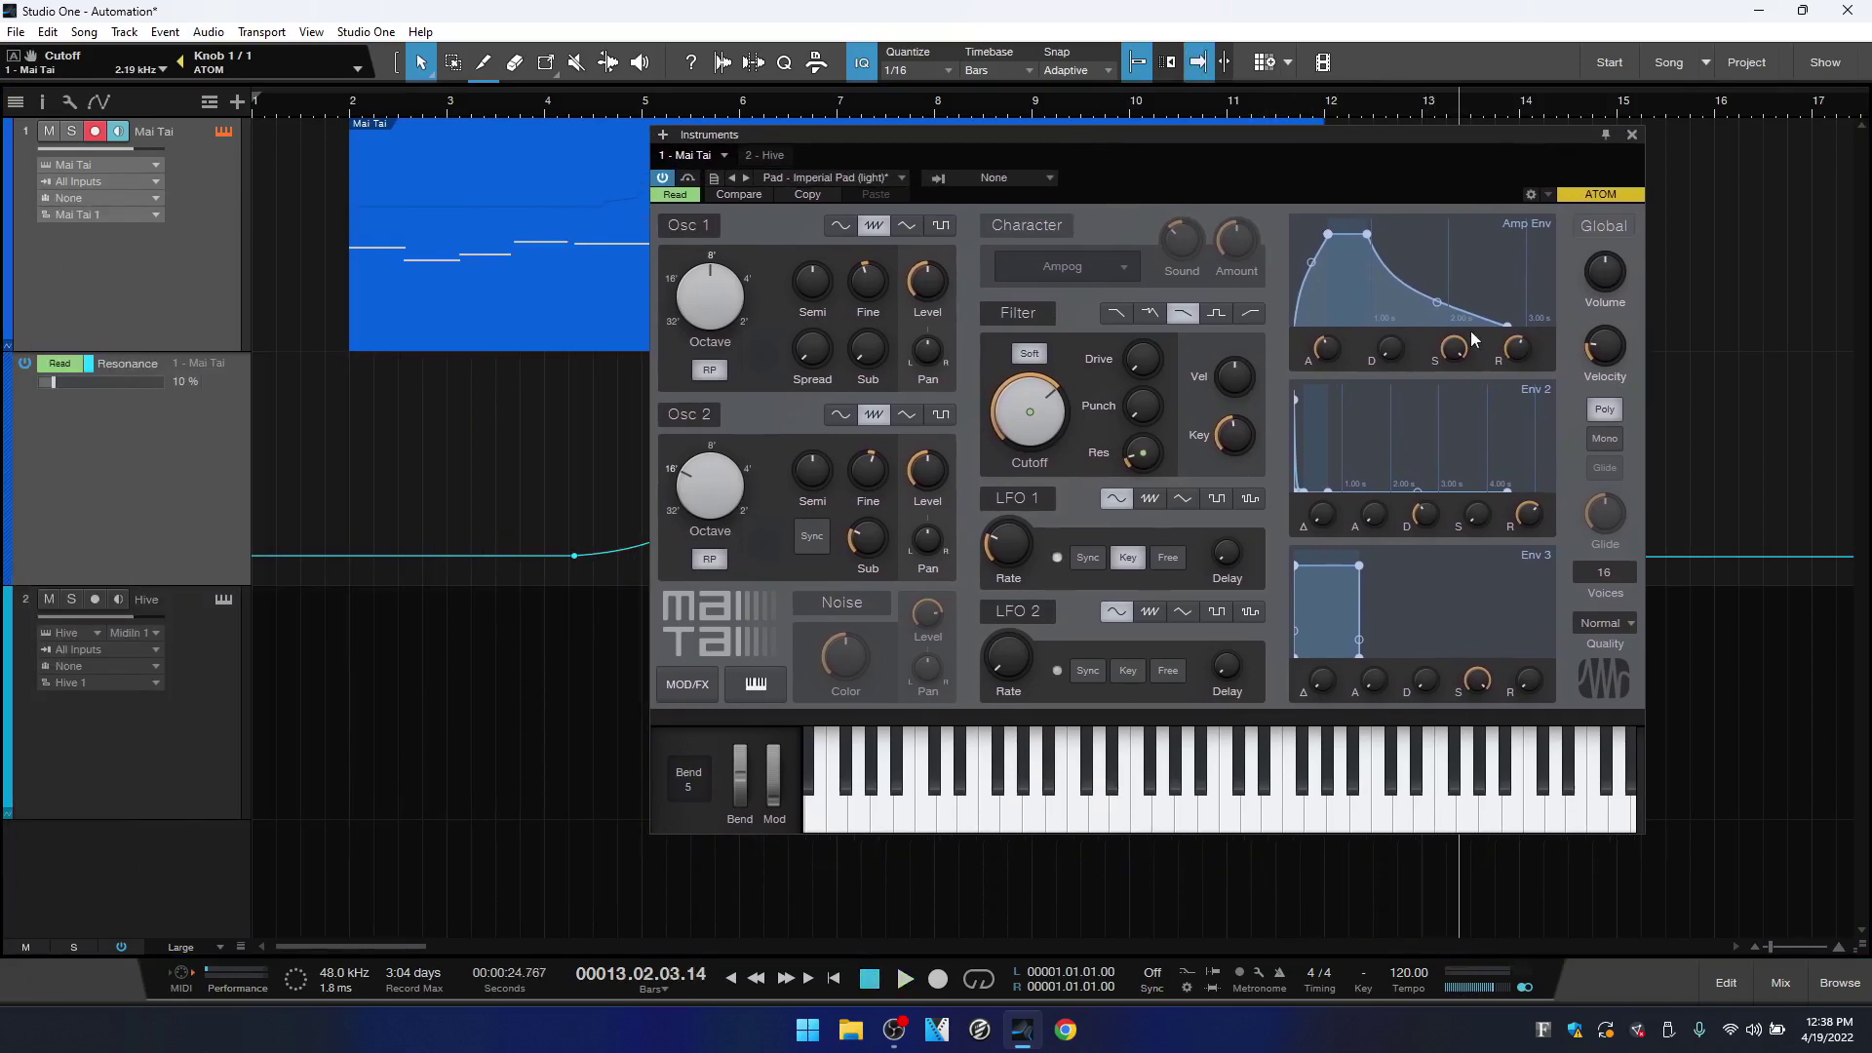
# Close the editor, add a point on the Resonance curve, then drag the Mai Tai part to bar 7 and back to bar 2
pyautogui.click(1632, 137)
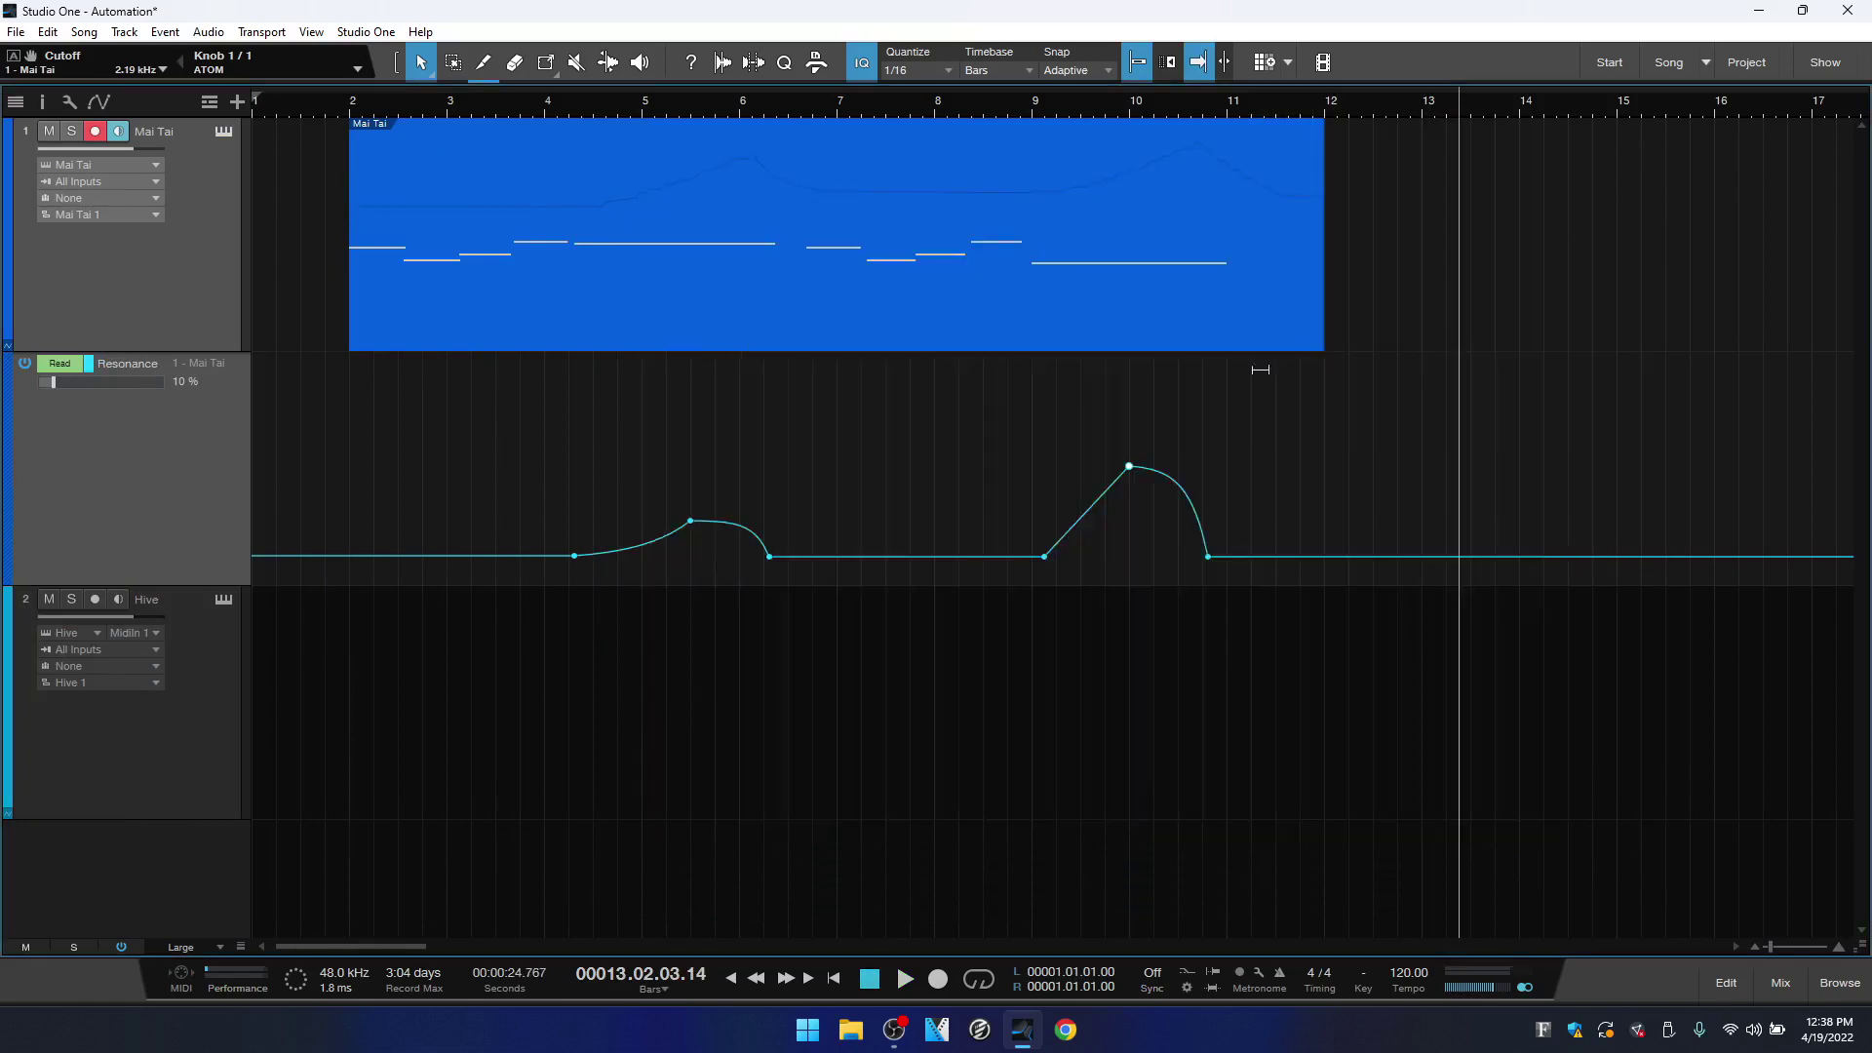
pyautogui.click(990, 282)
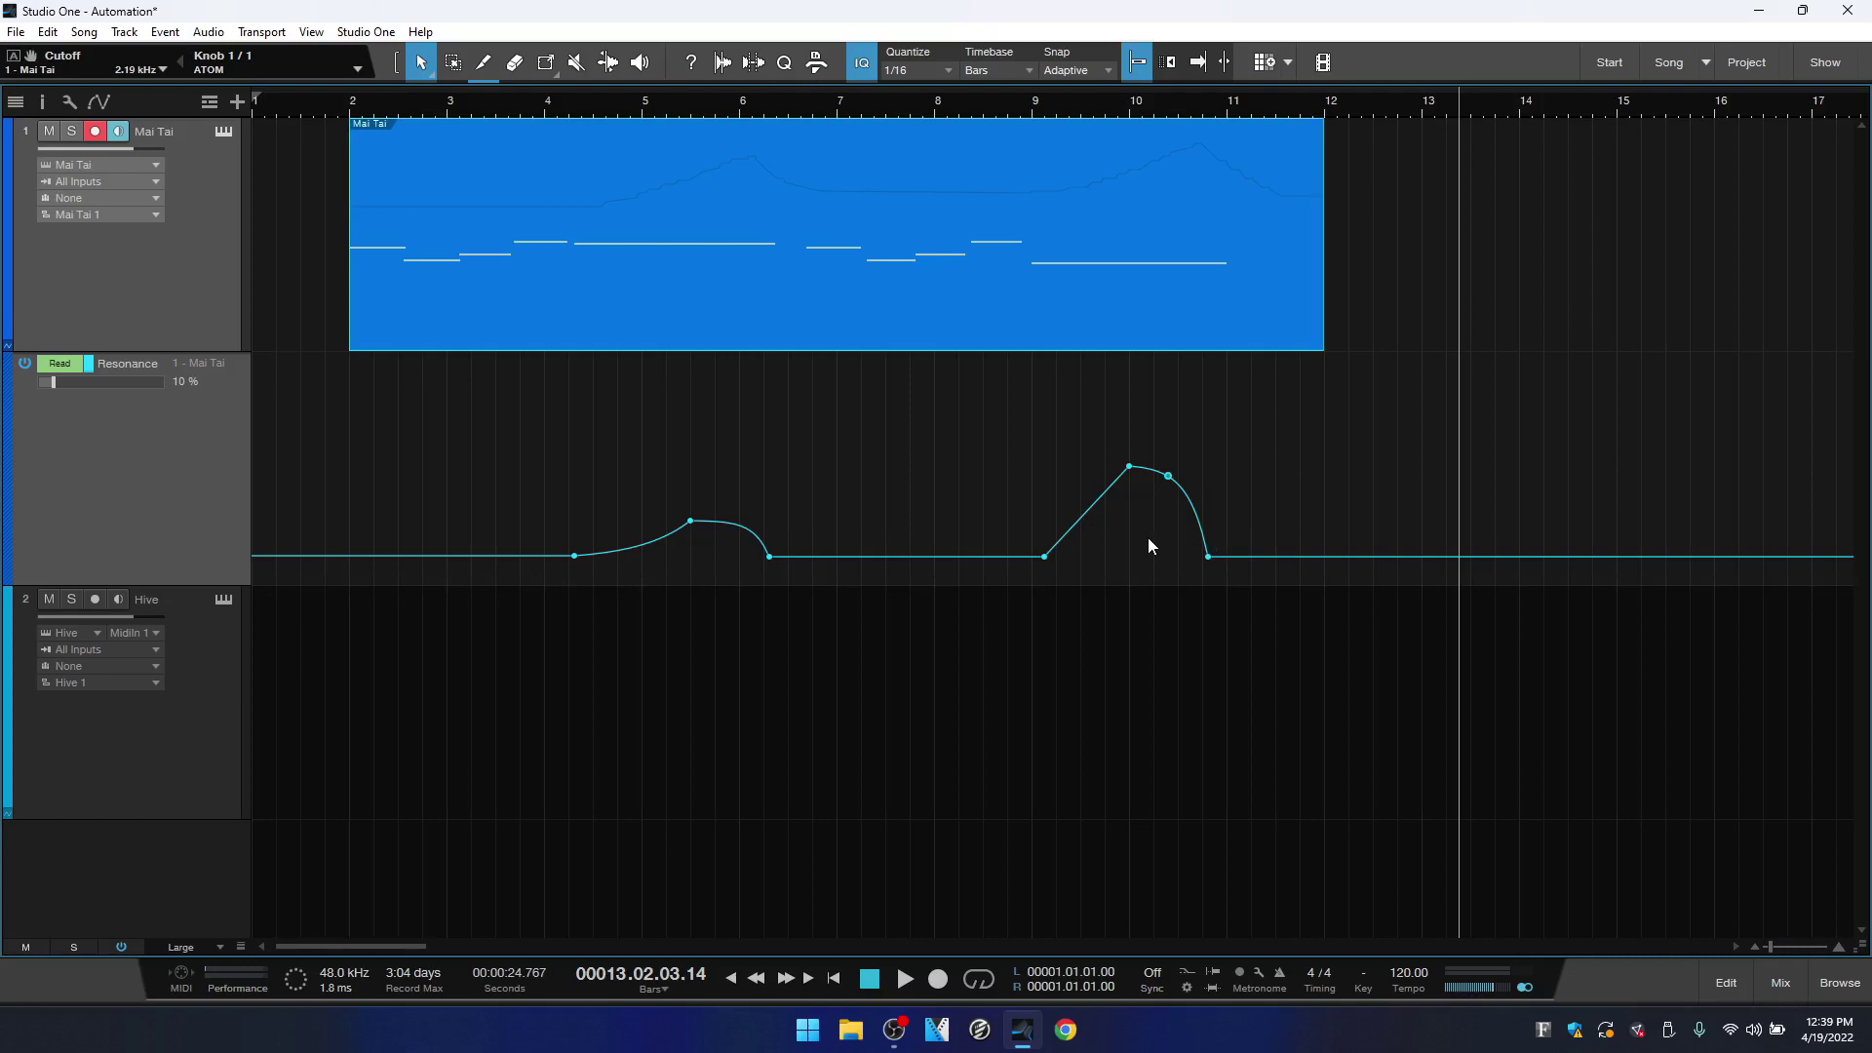
pyautogui.click(631, 547)
pyautogui.moveTo(502, 322); pyautogui.dragTo(990, 335)
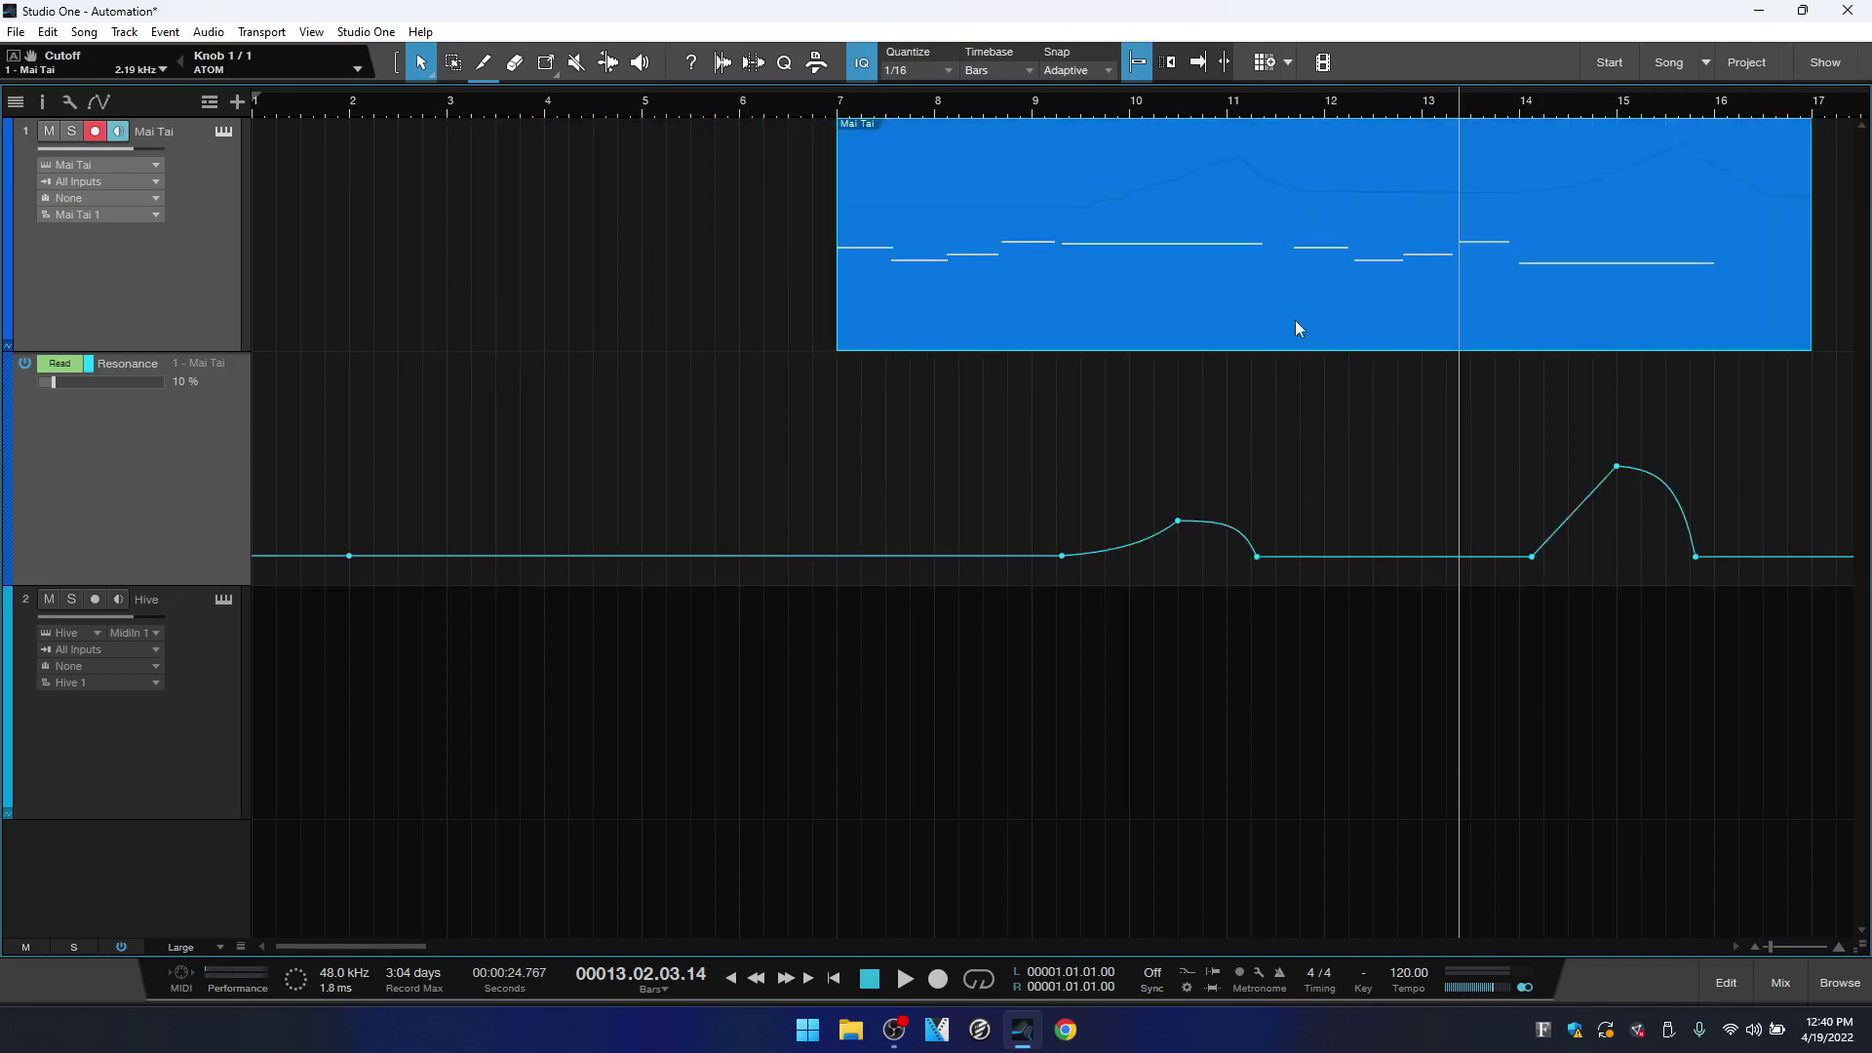
pyautogui.moveTo(1295, 320); pyautogui.dragTo(824, 295)
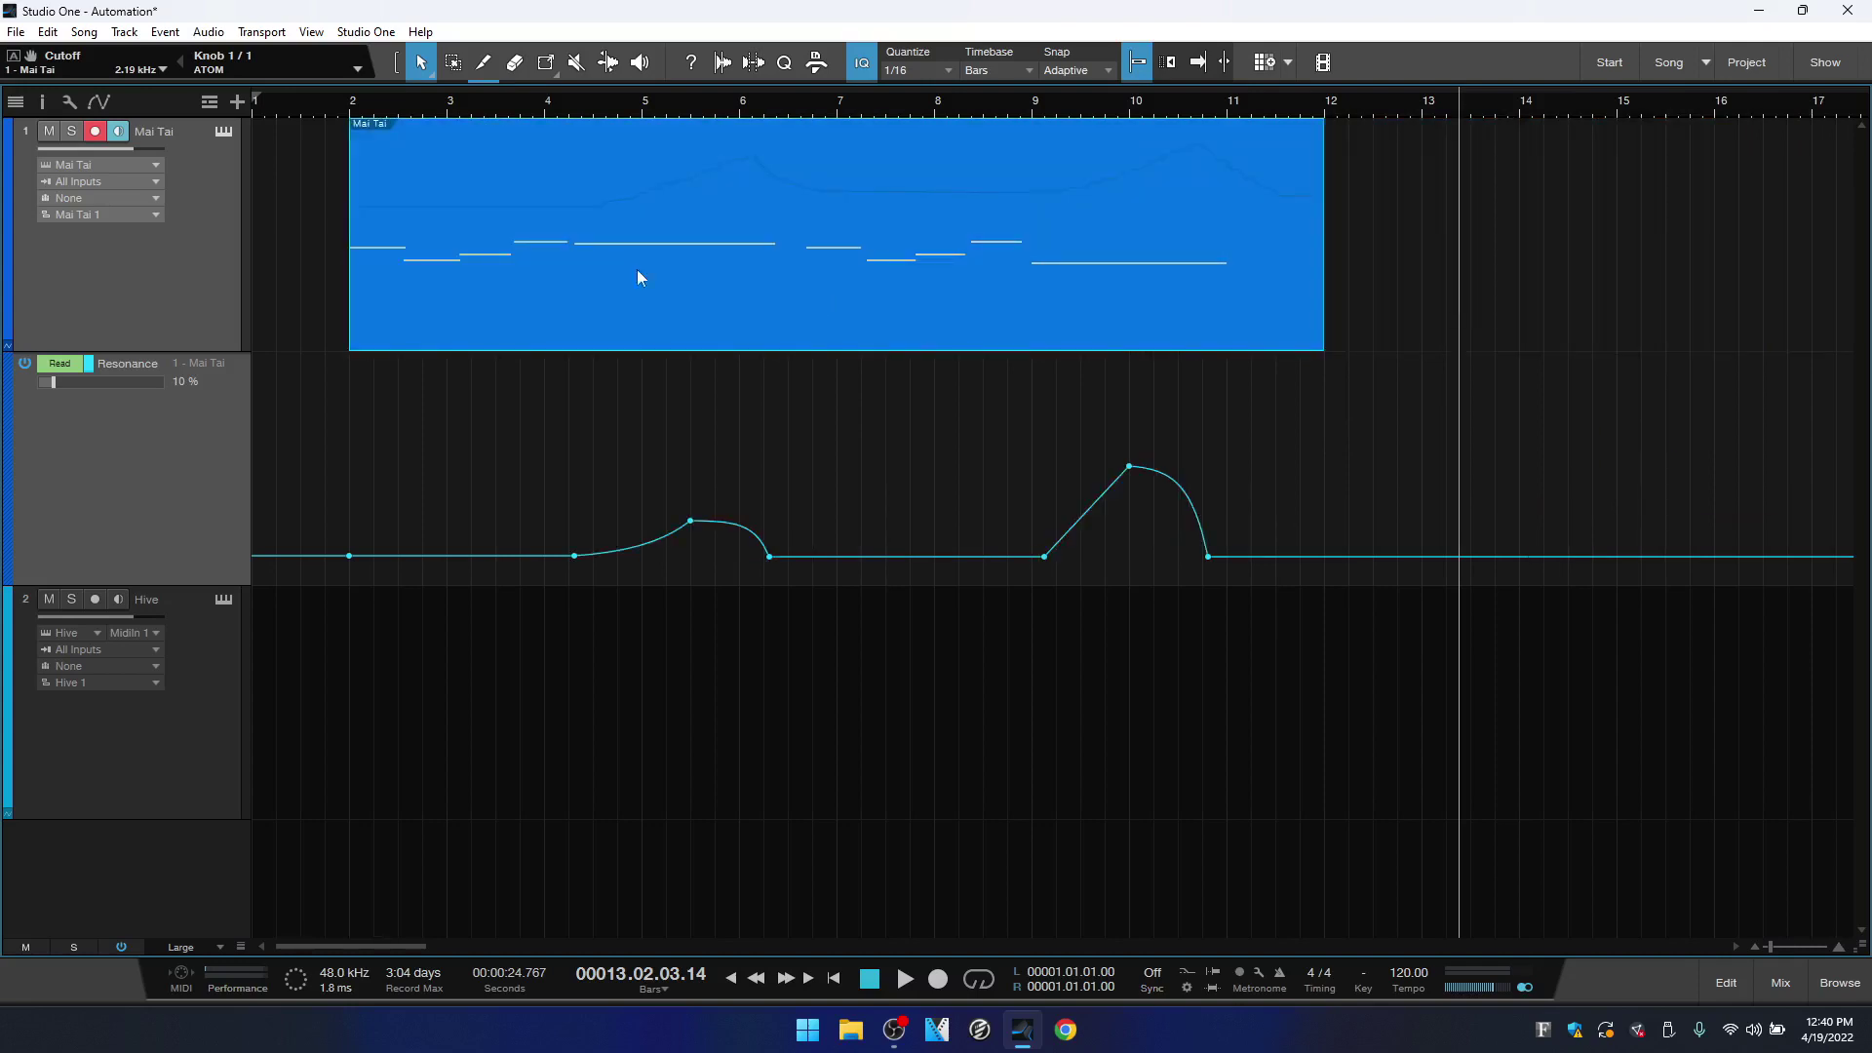
# Turn off Automation follows events in Options > Advanced > Automation, test-drag the Mai Tai part, then undo
pyautogui.click(352, 35)
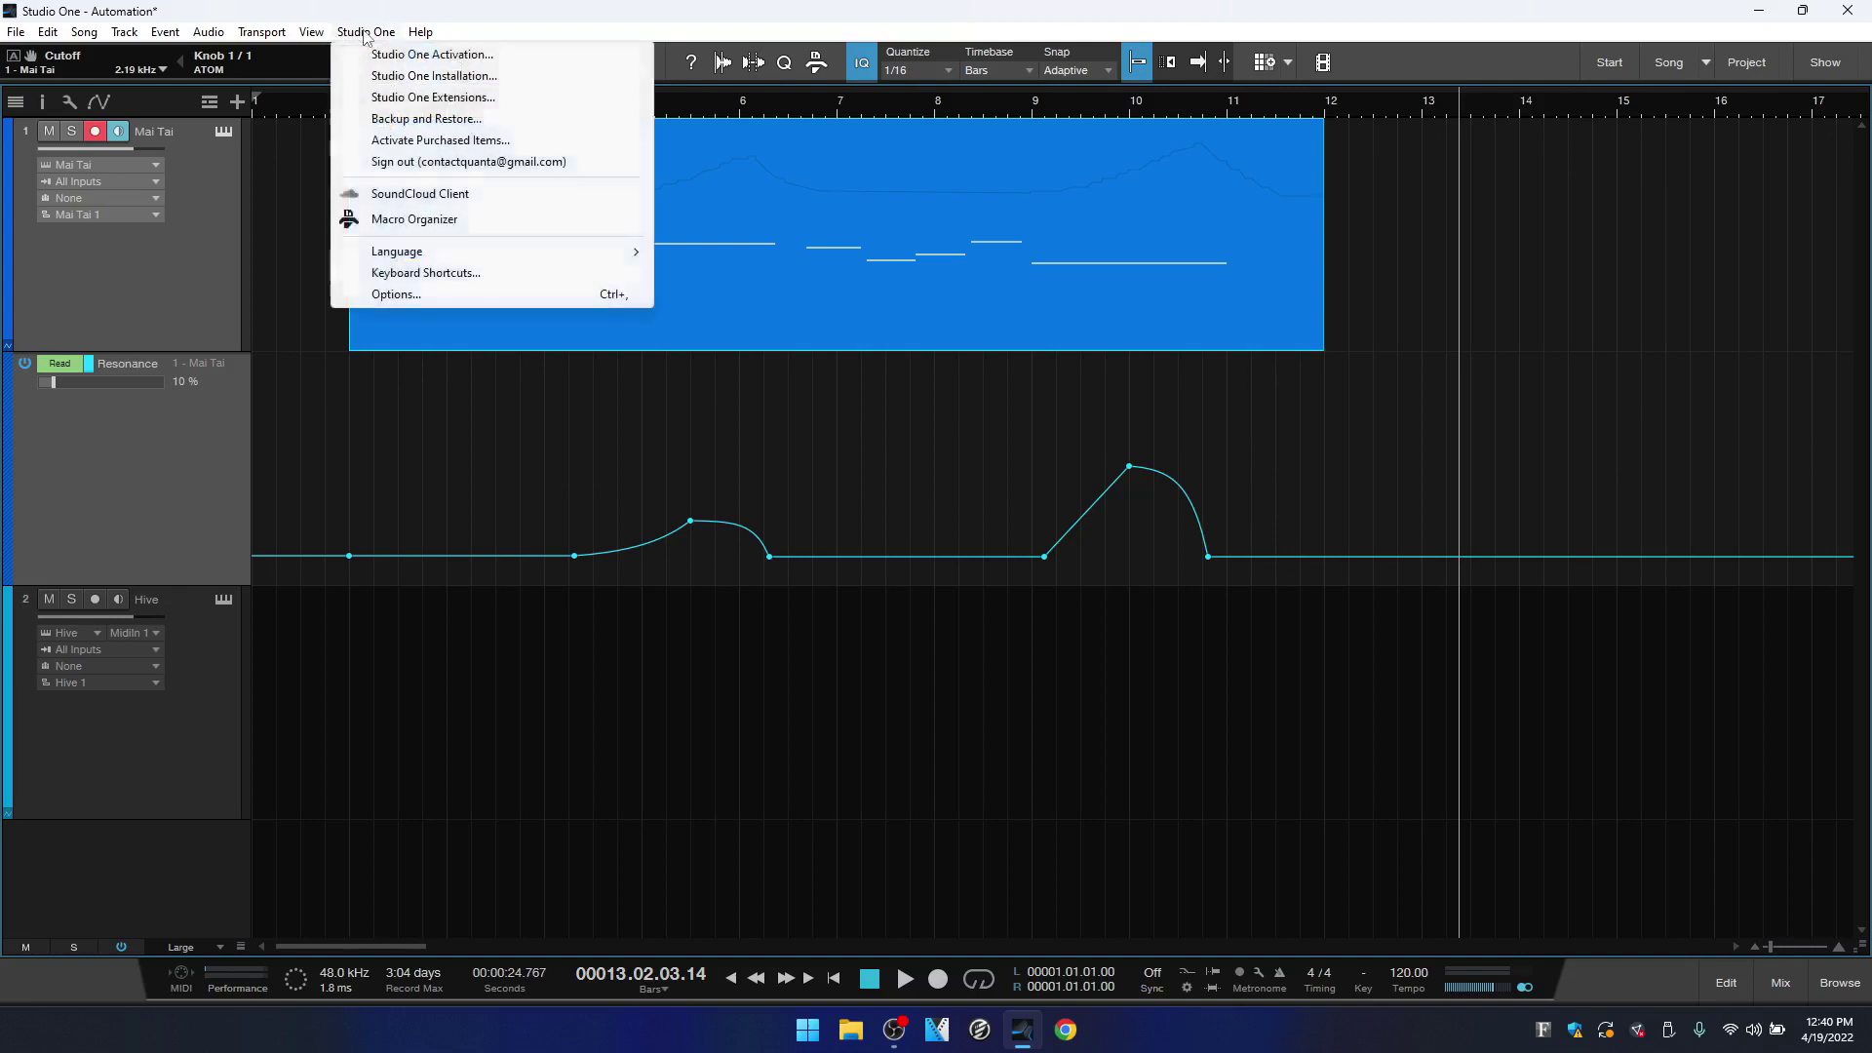
pyautogui.click(409, 295)
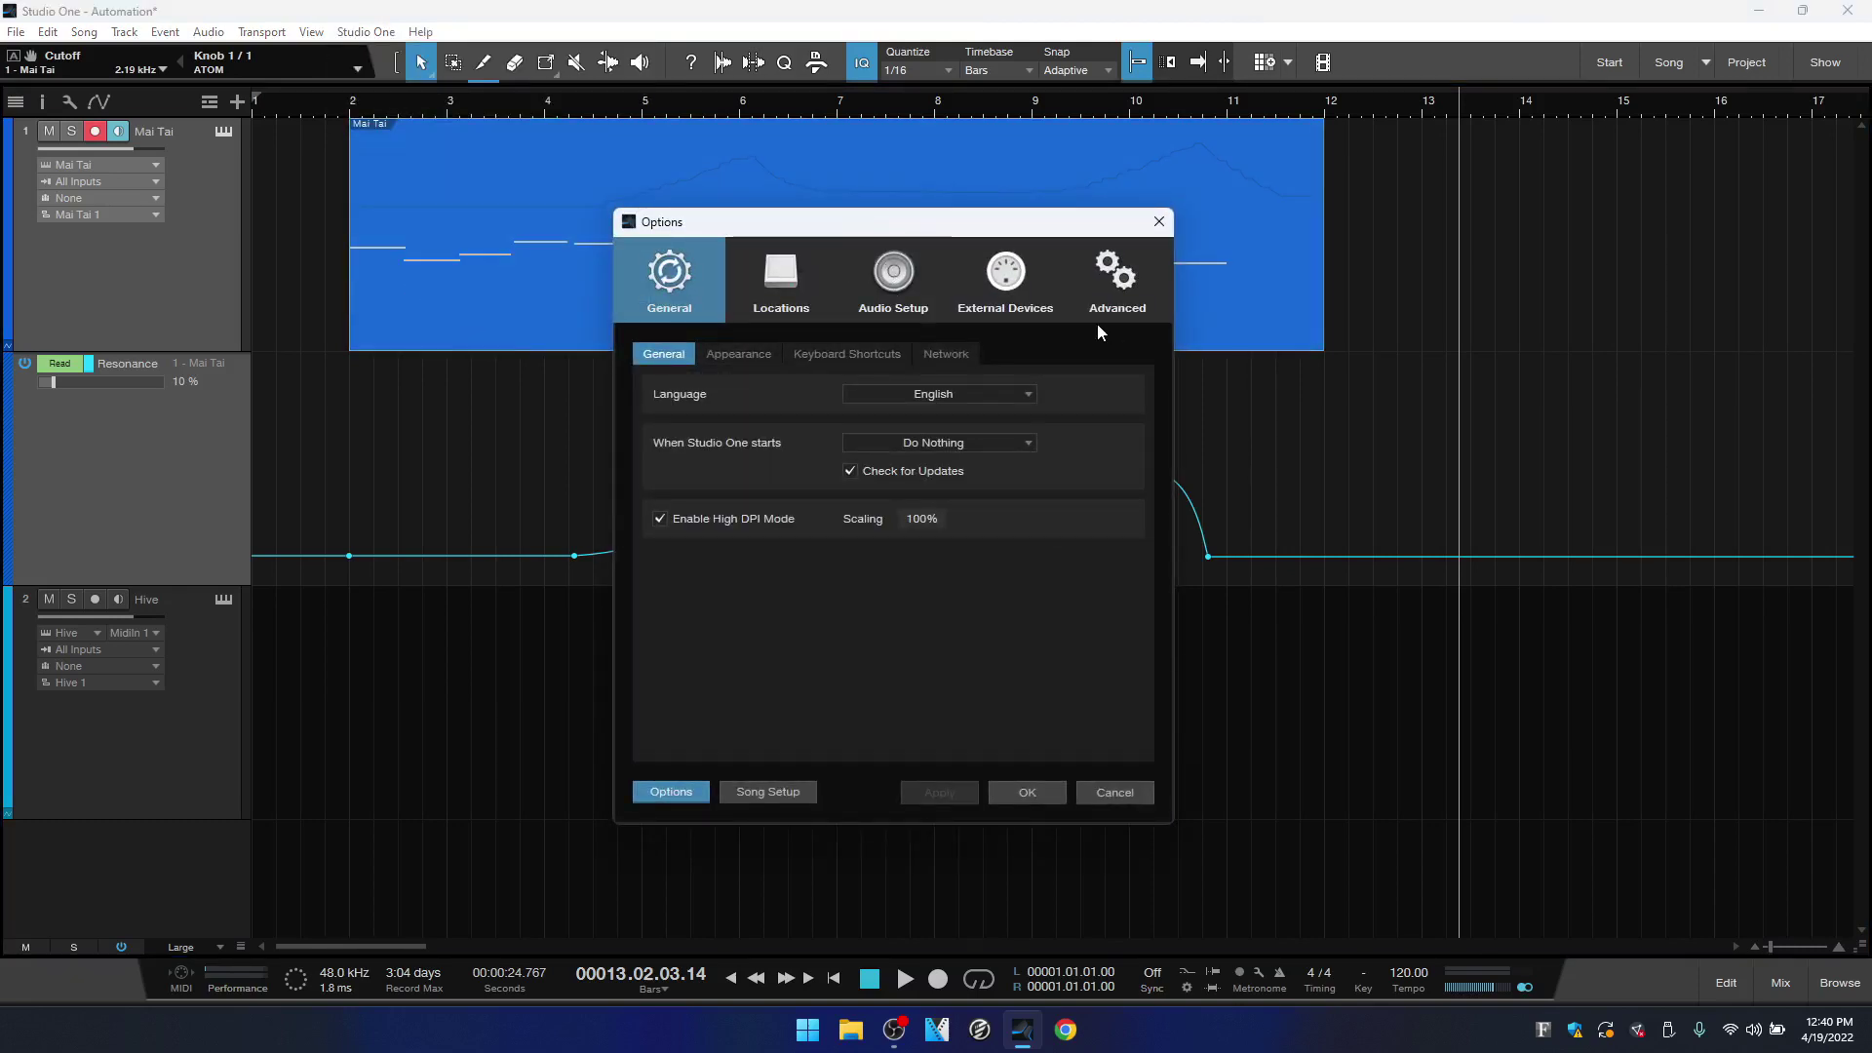
pyautogui.click(1115, 282)
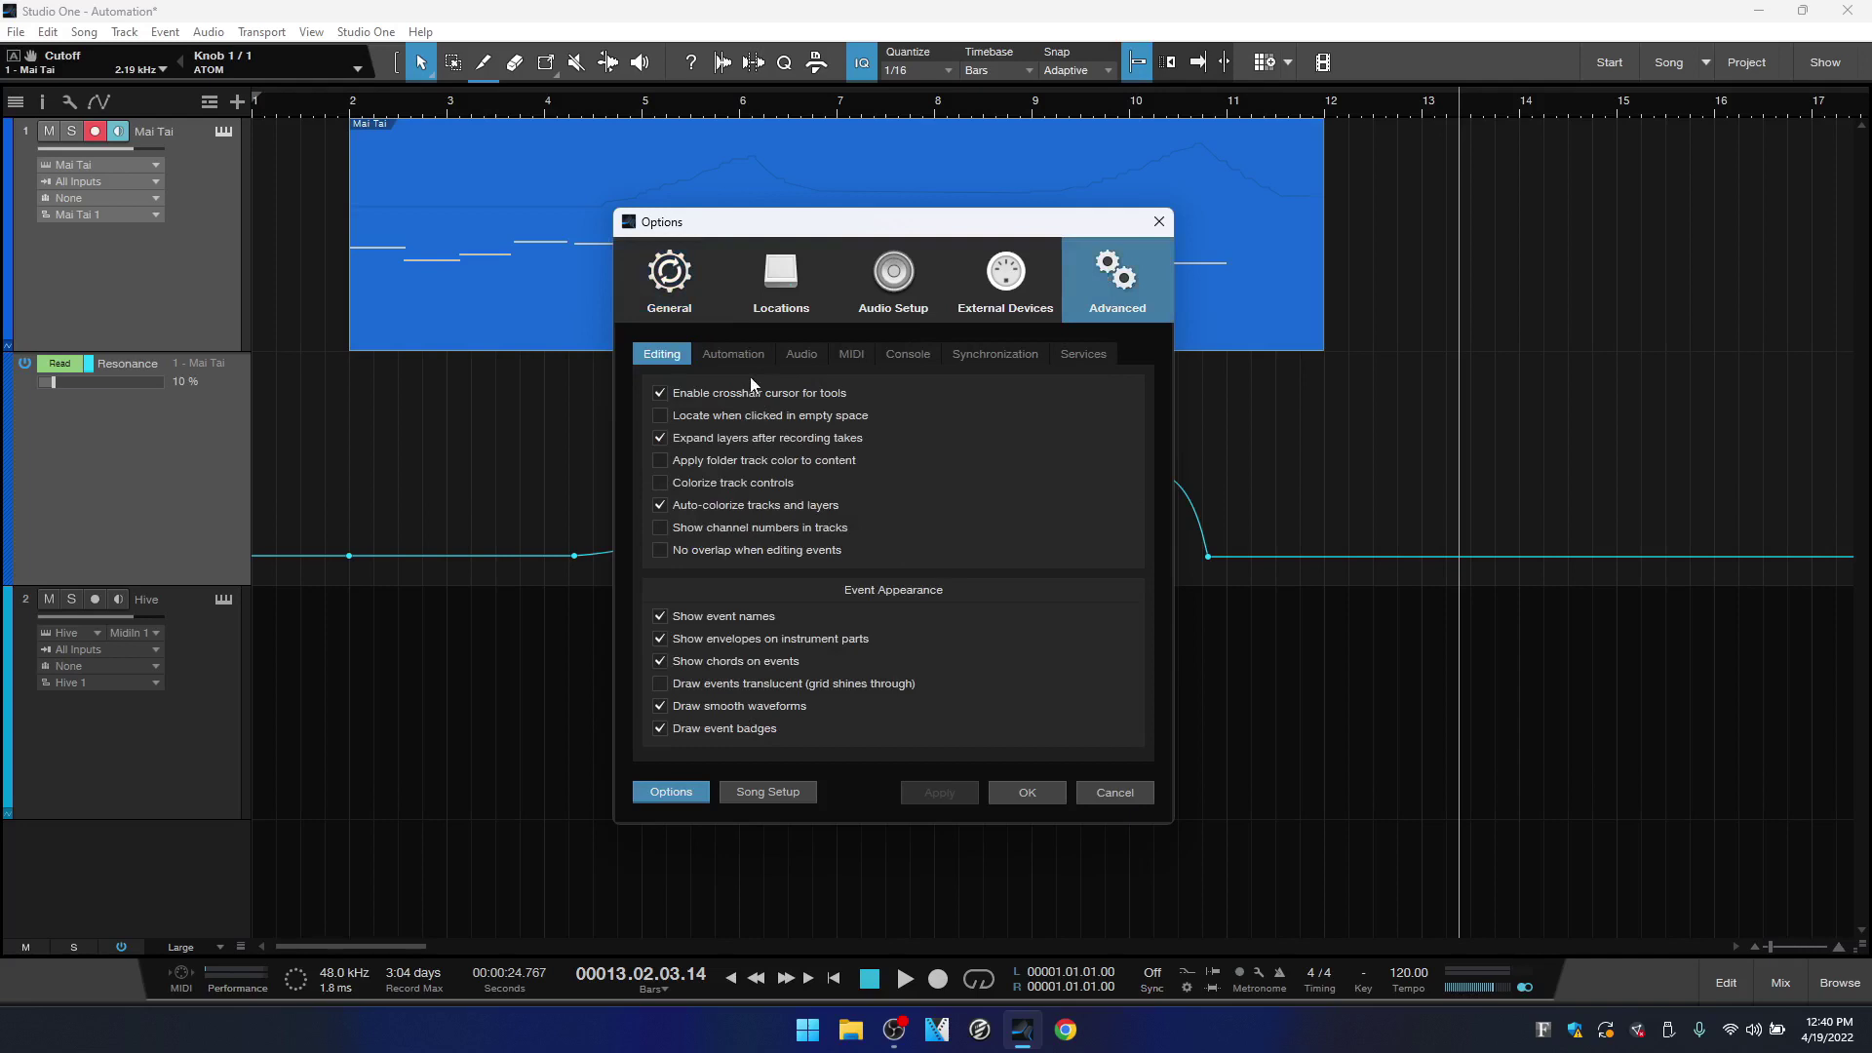
pyautogui.click(731, 353)
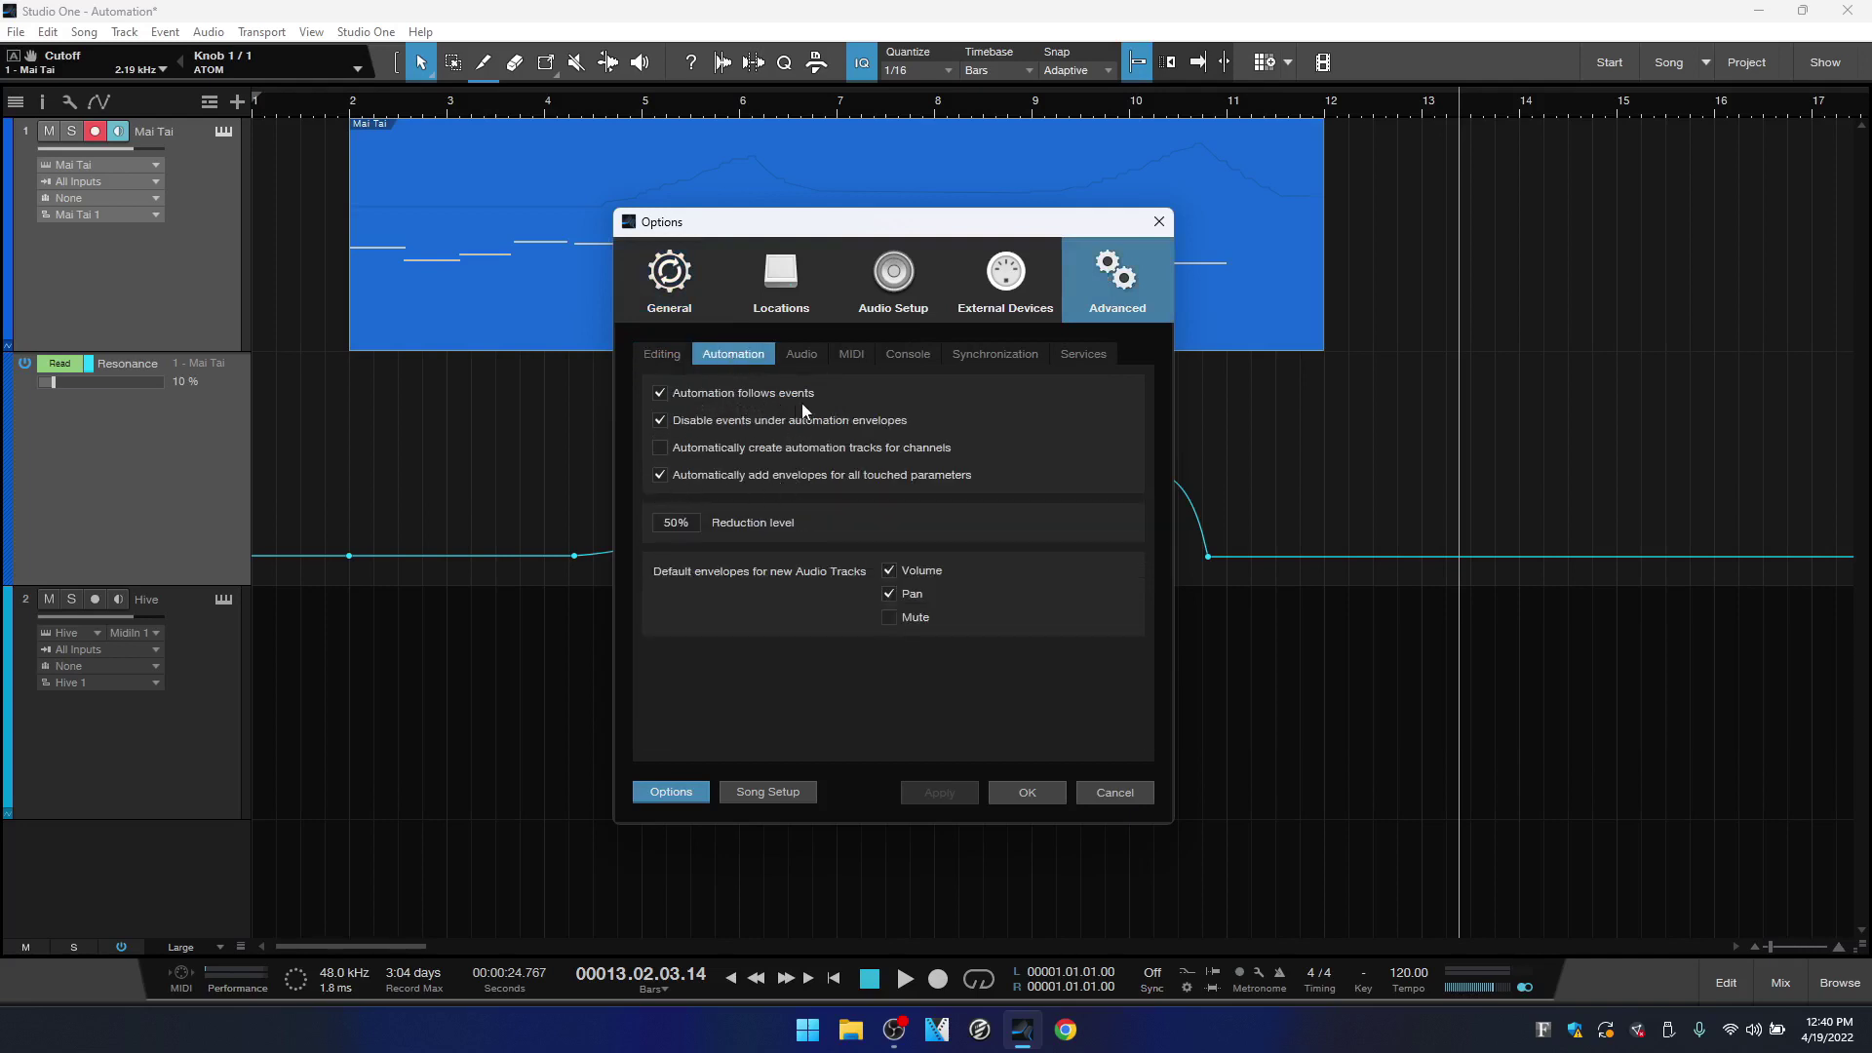
pyautogui.click(659, 394)
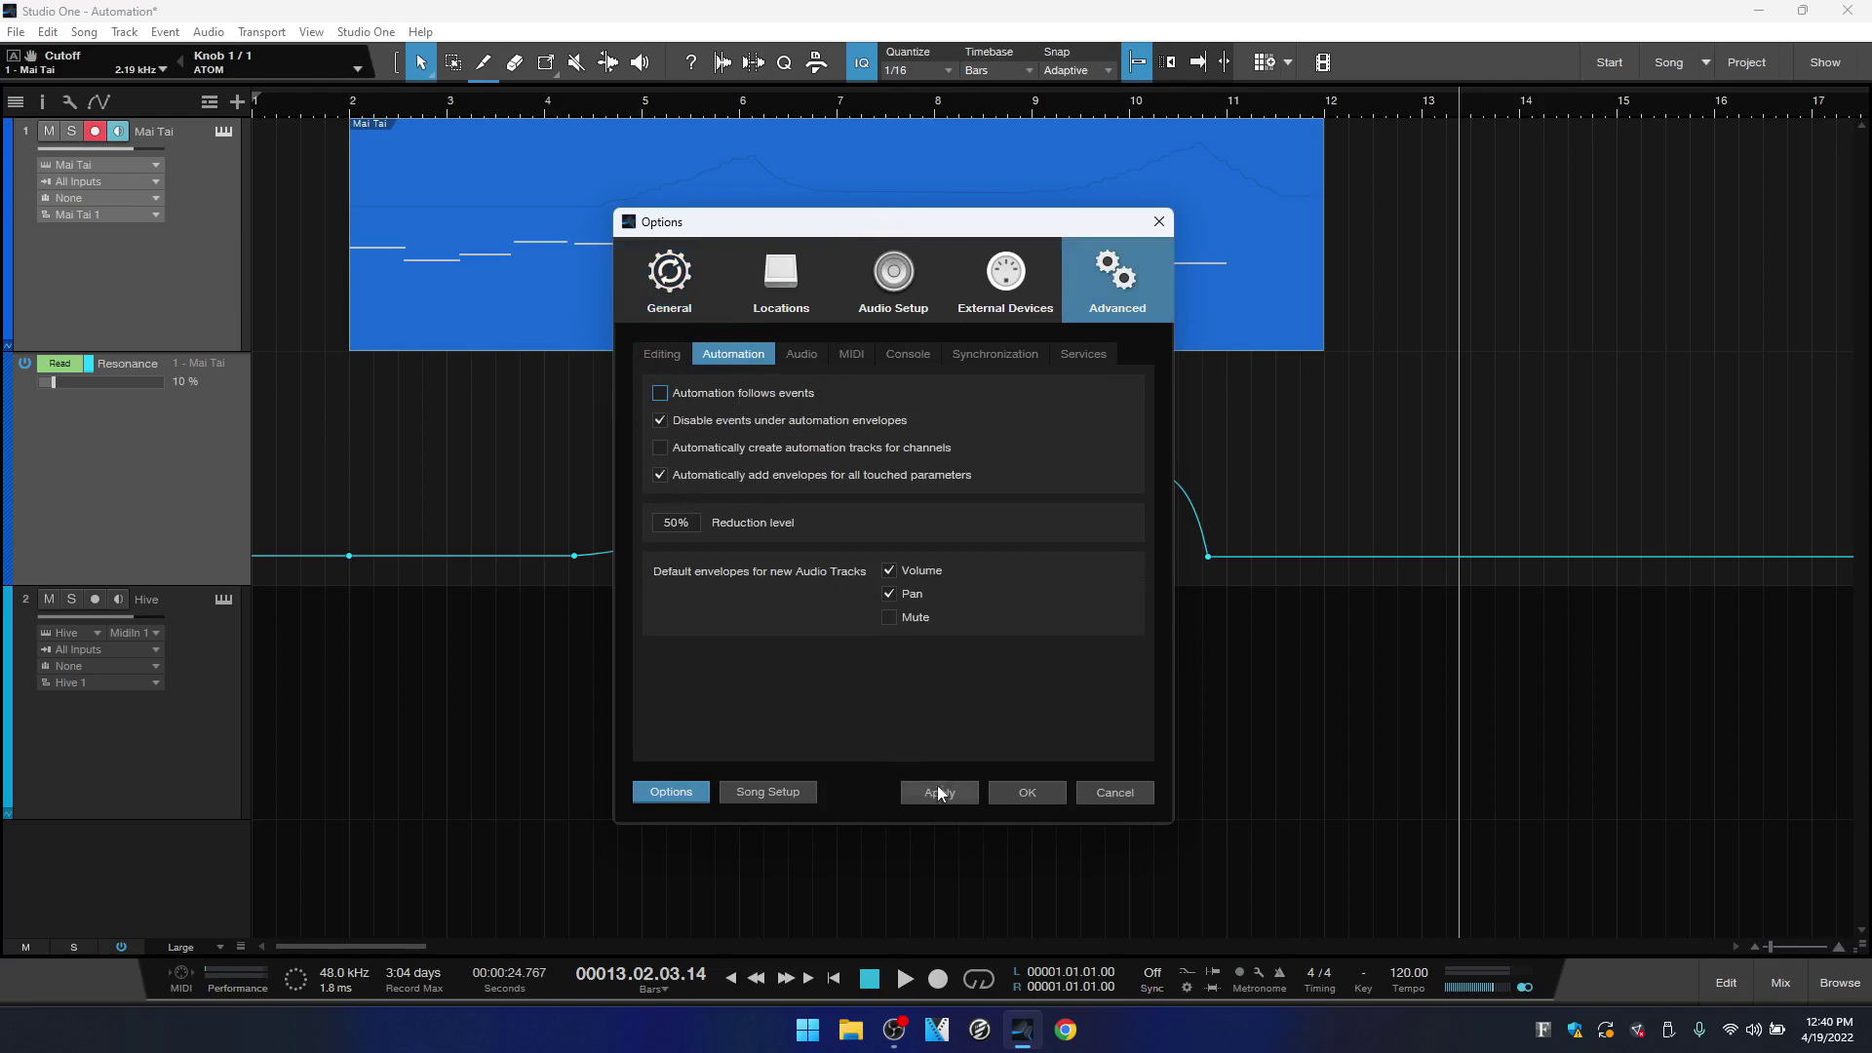
pyautogui.click(948, 794)
pyautogui.click(1026, 794)
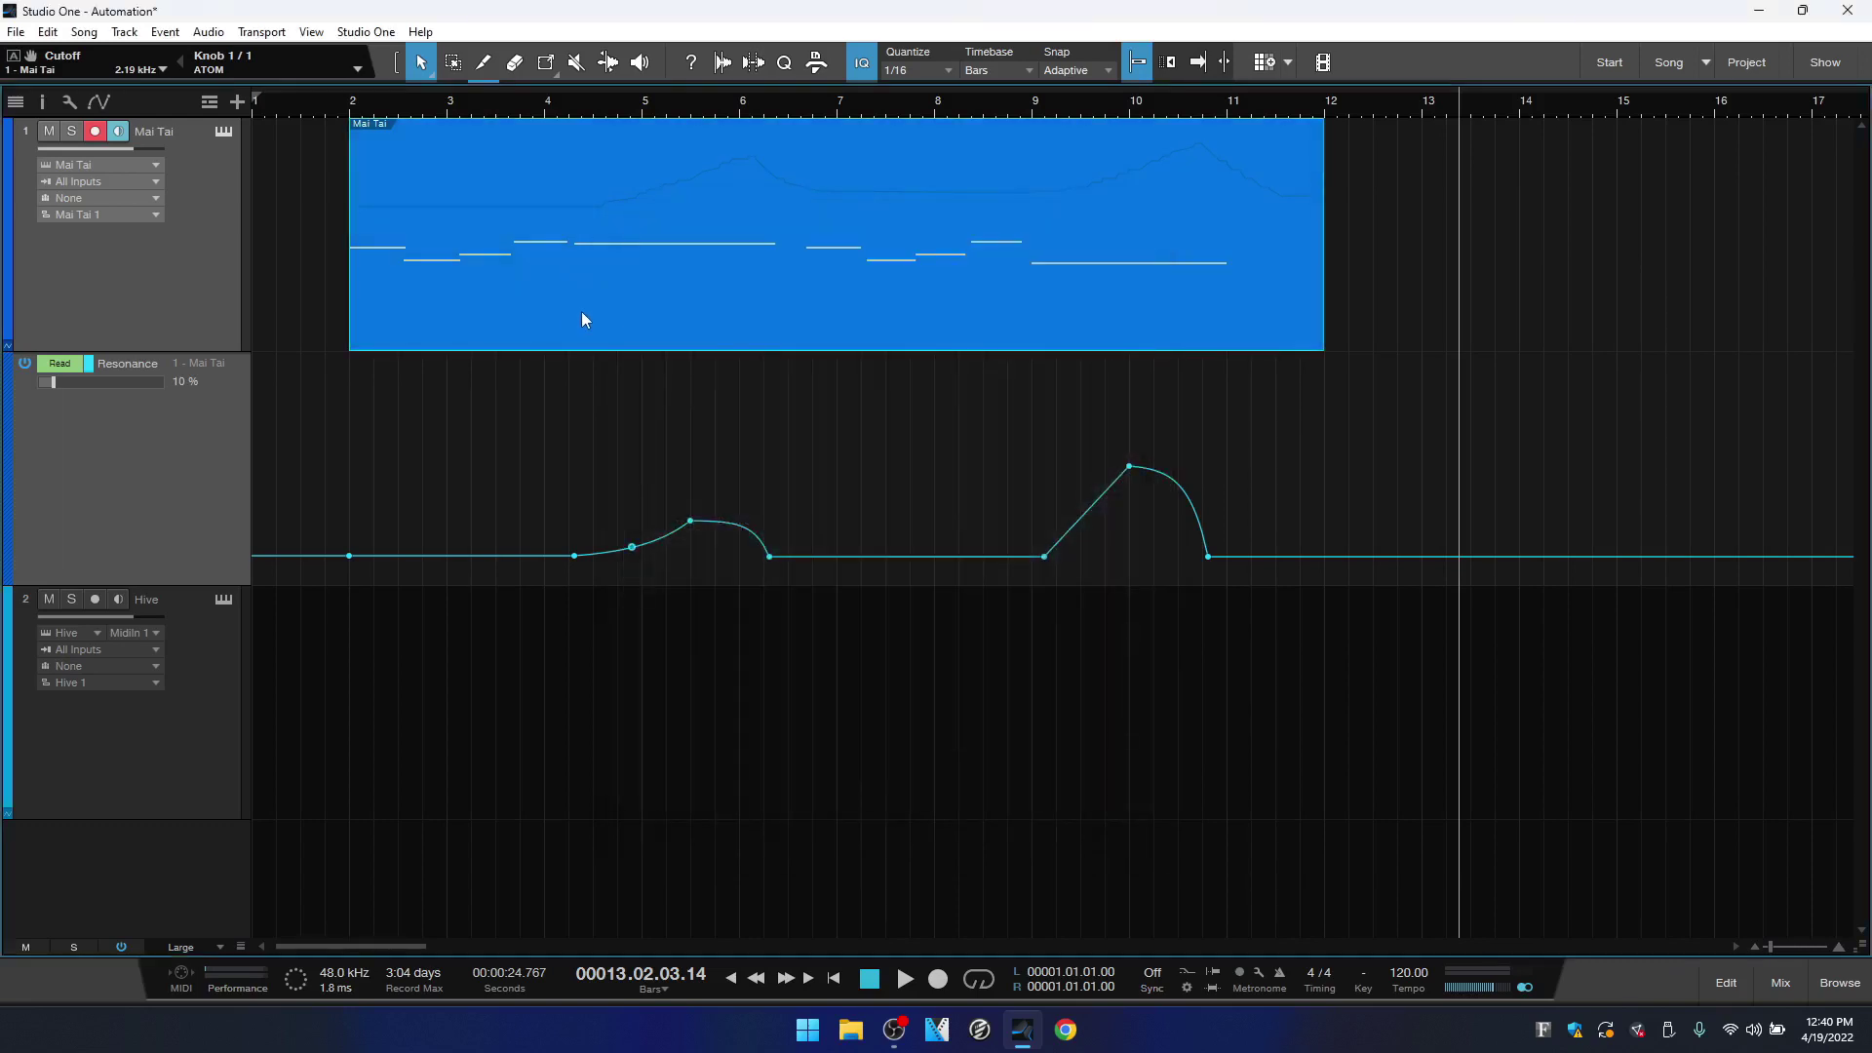
pyautogui.moveTo(581, 318); pyautogui.dragTo(1123, 352)
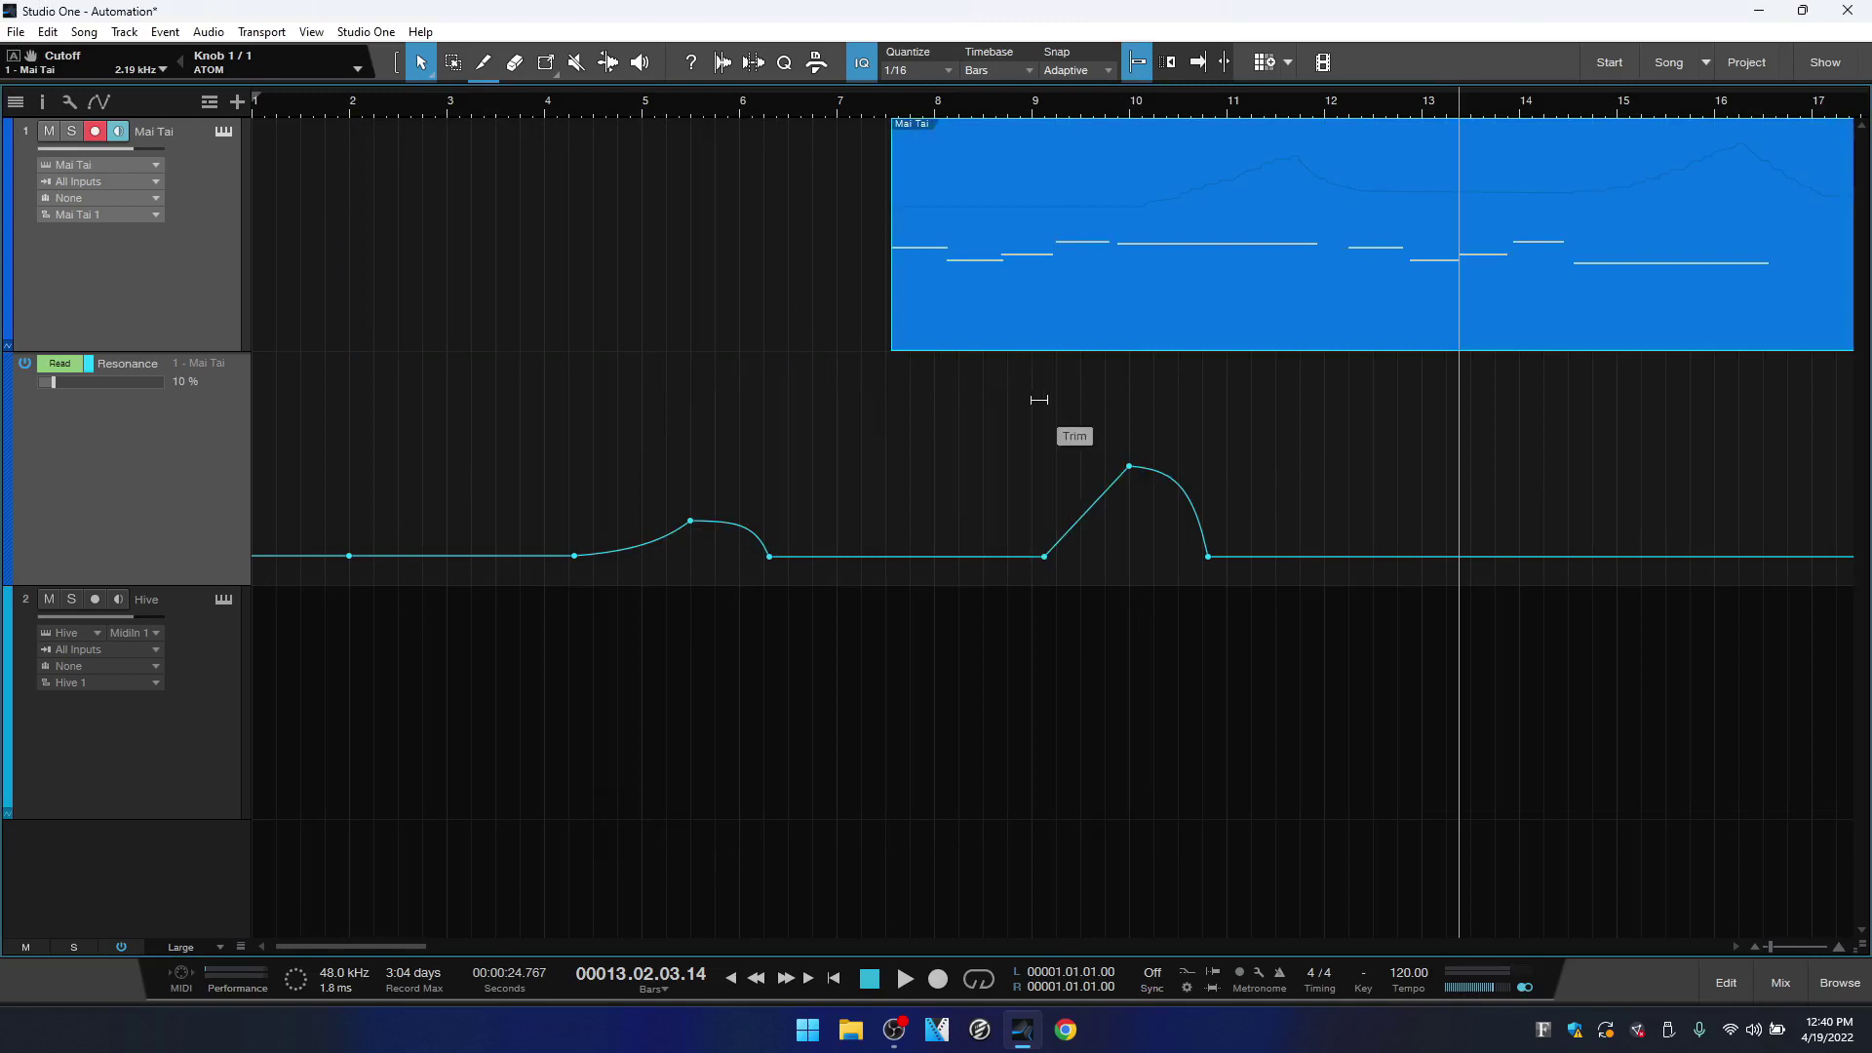
pyautogui.hotkey('ctrl', 'z')
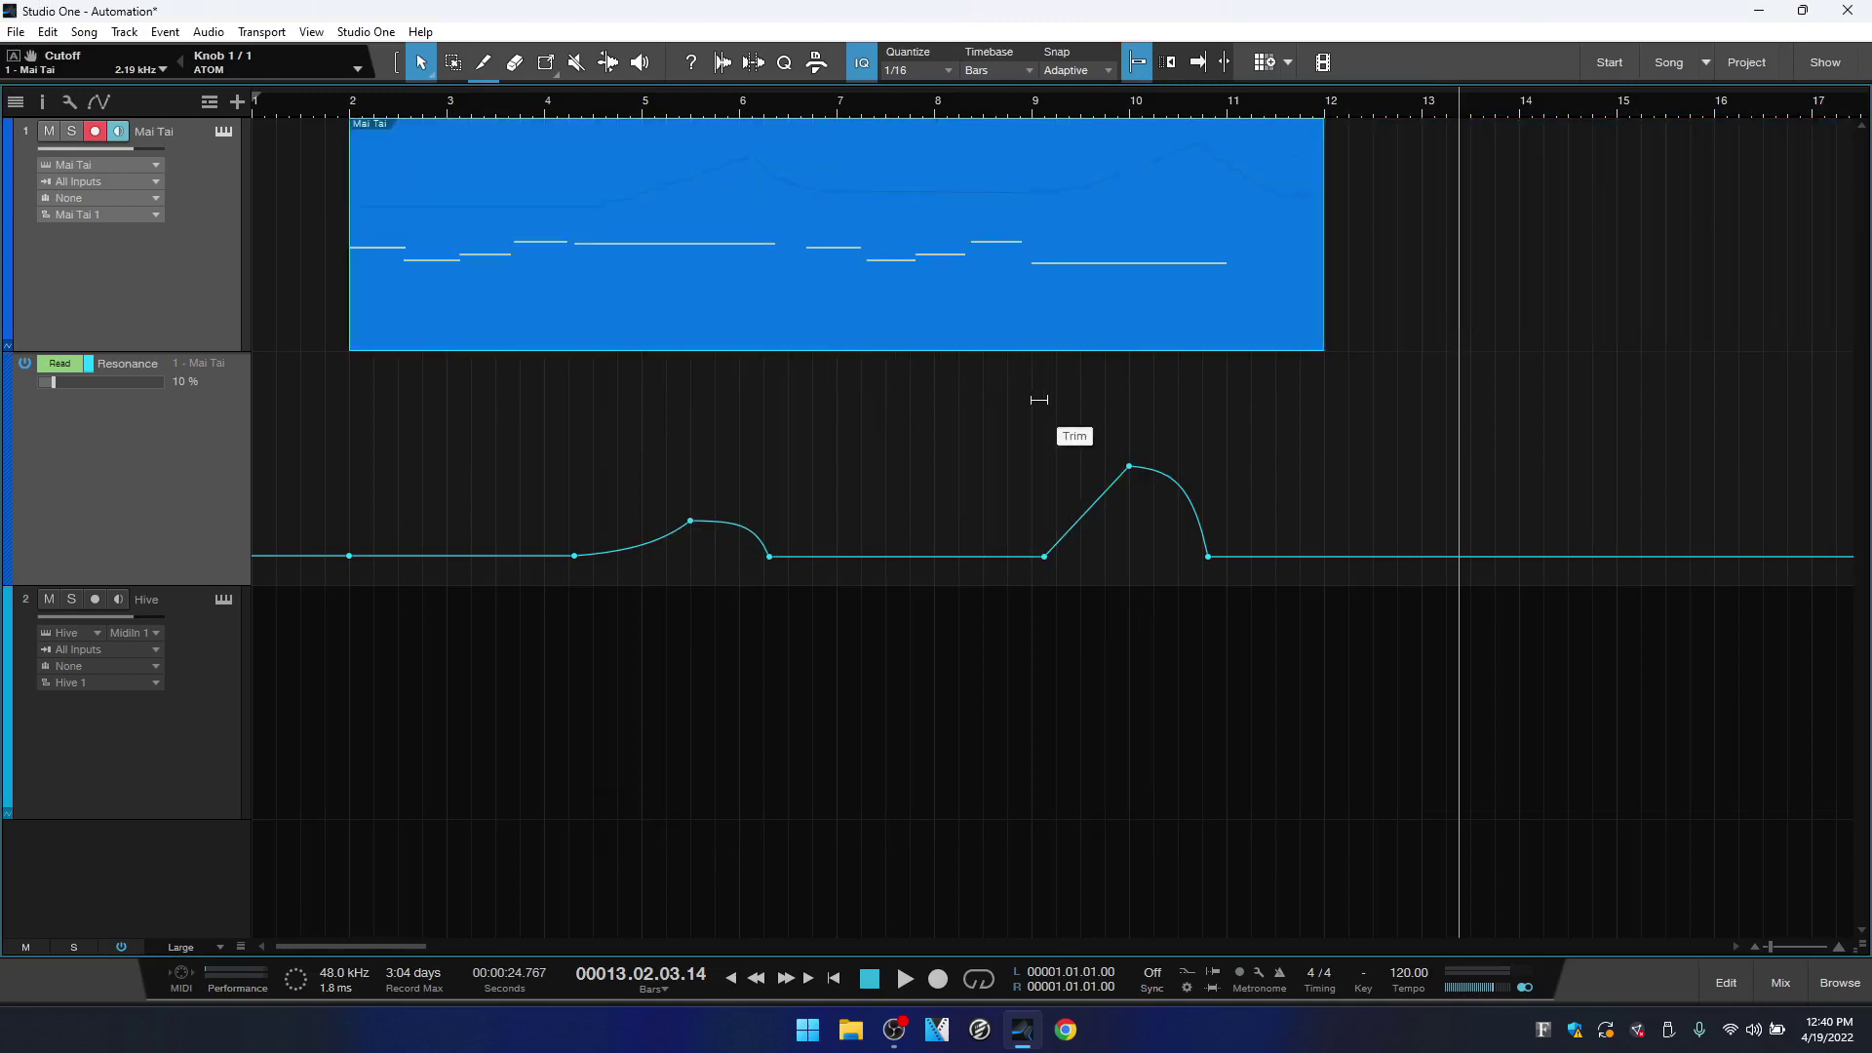
# Re-enable Automation follows events, then confirm with a test drag of the part and undo
pyautogui.click(369, 32)
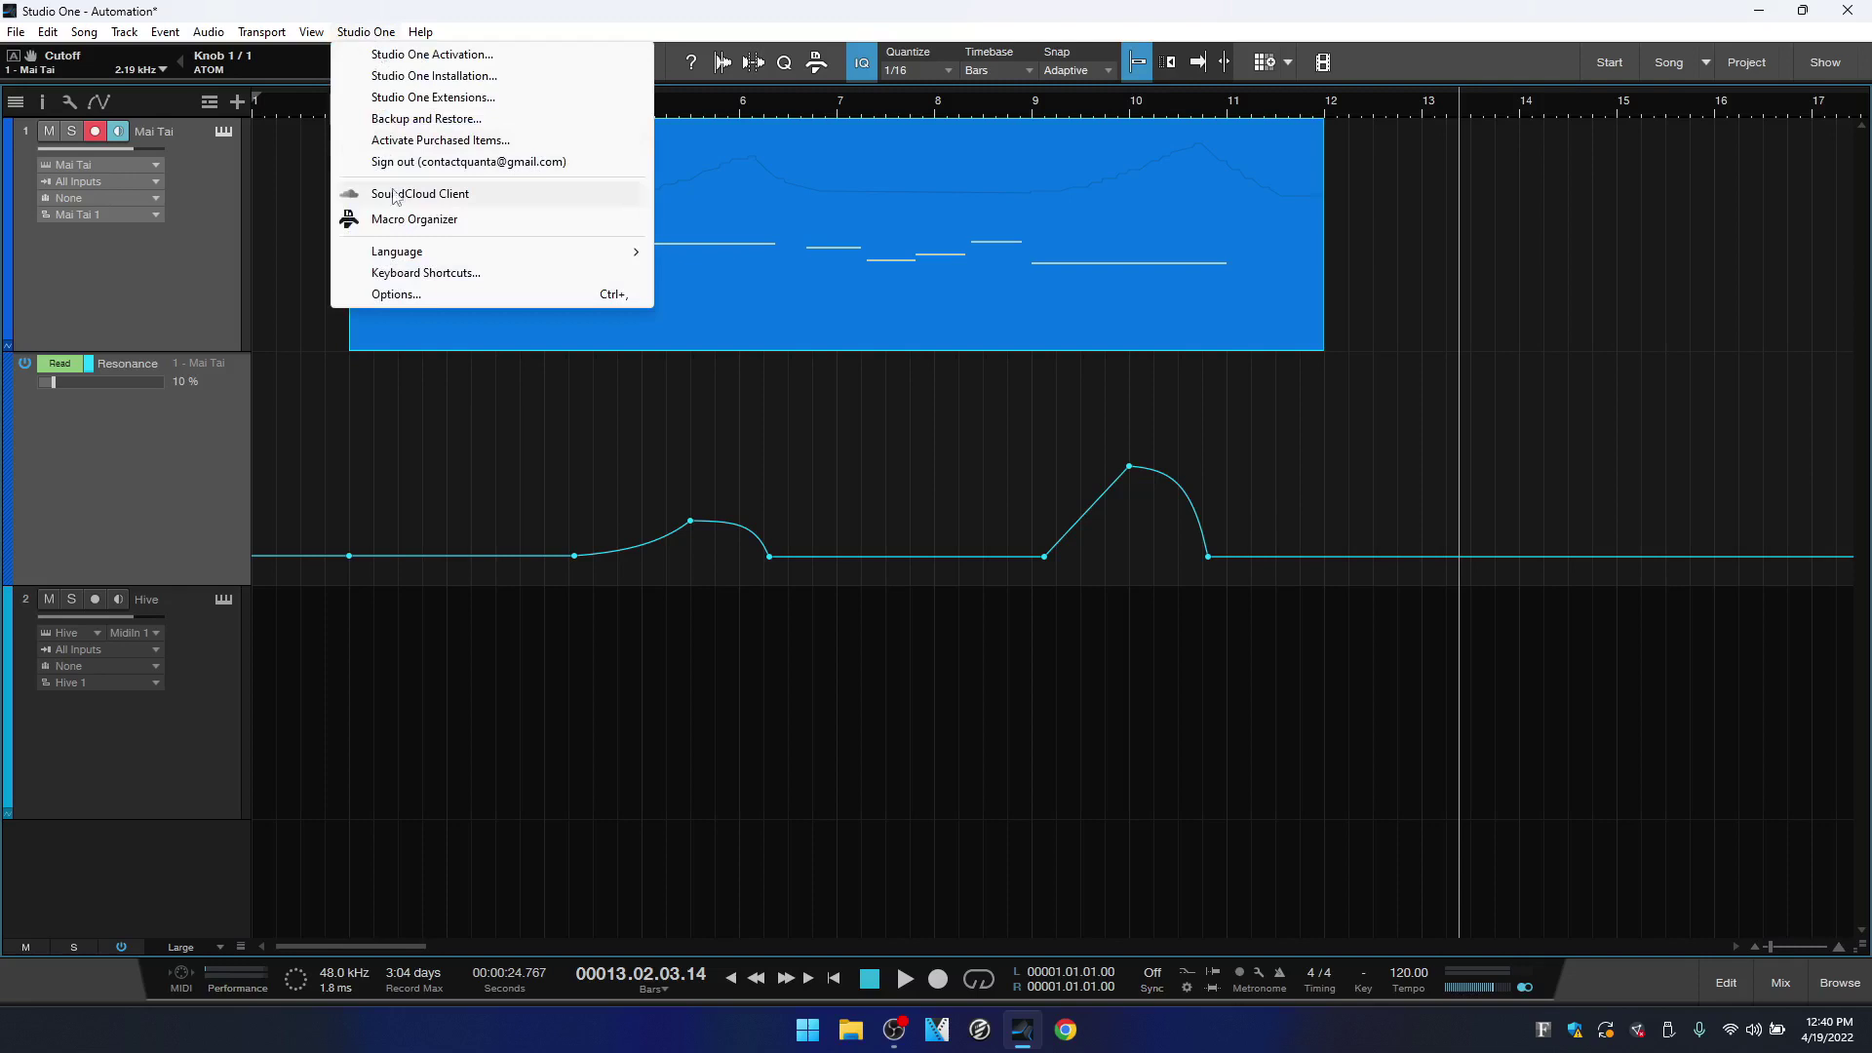
pyautogui.click(407, 299)
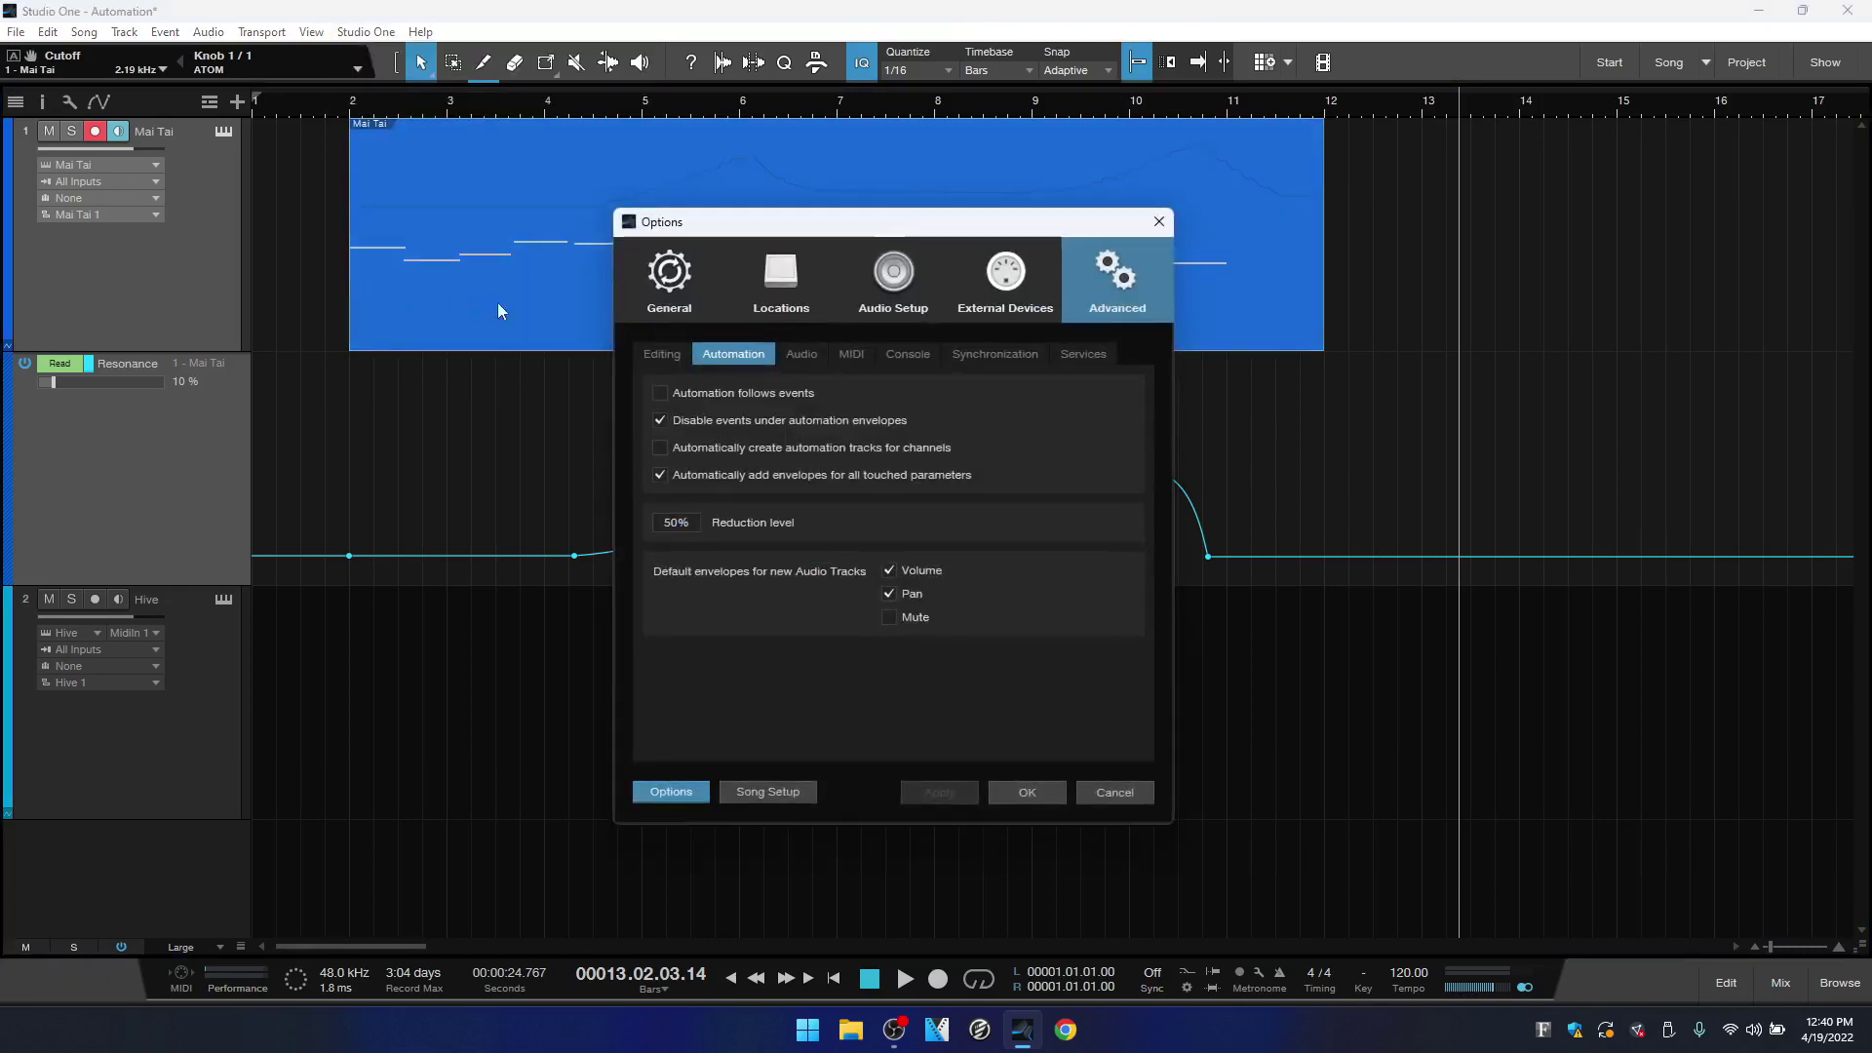
pyautogui.click(659, 393)
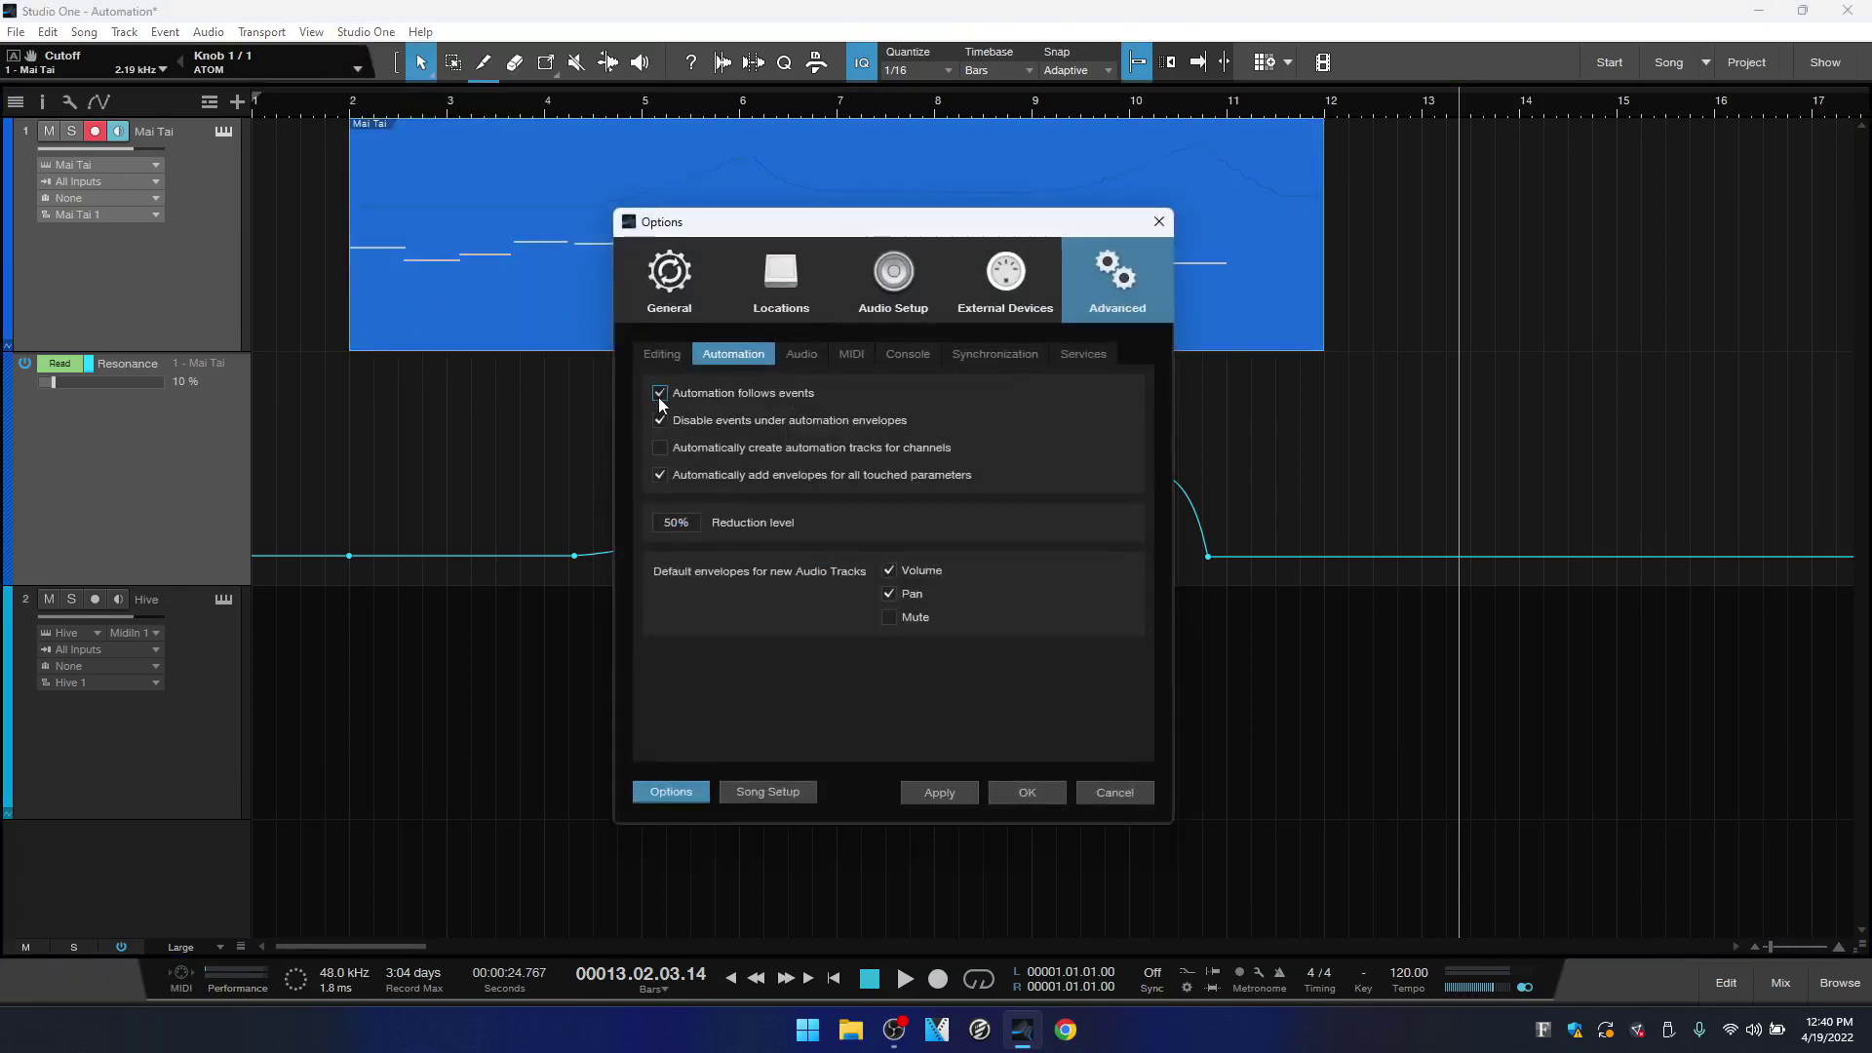
pyautogui.click(911, 792)
pyautogui.click(997, 795)
pyautogui.moveTo(631, 312); pyautogui.dragTo(911, 322)
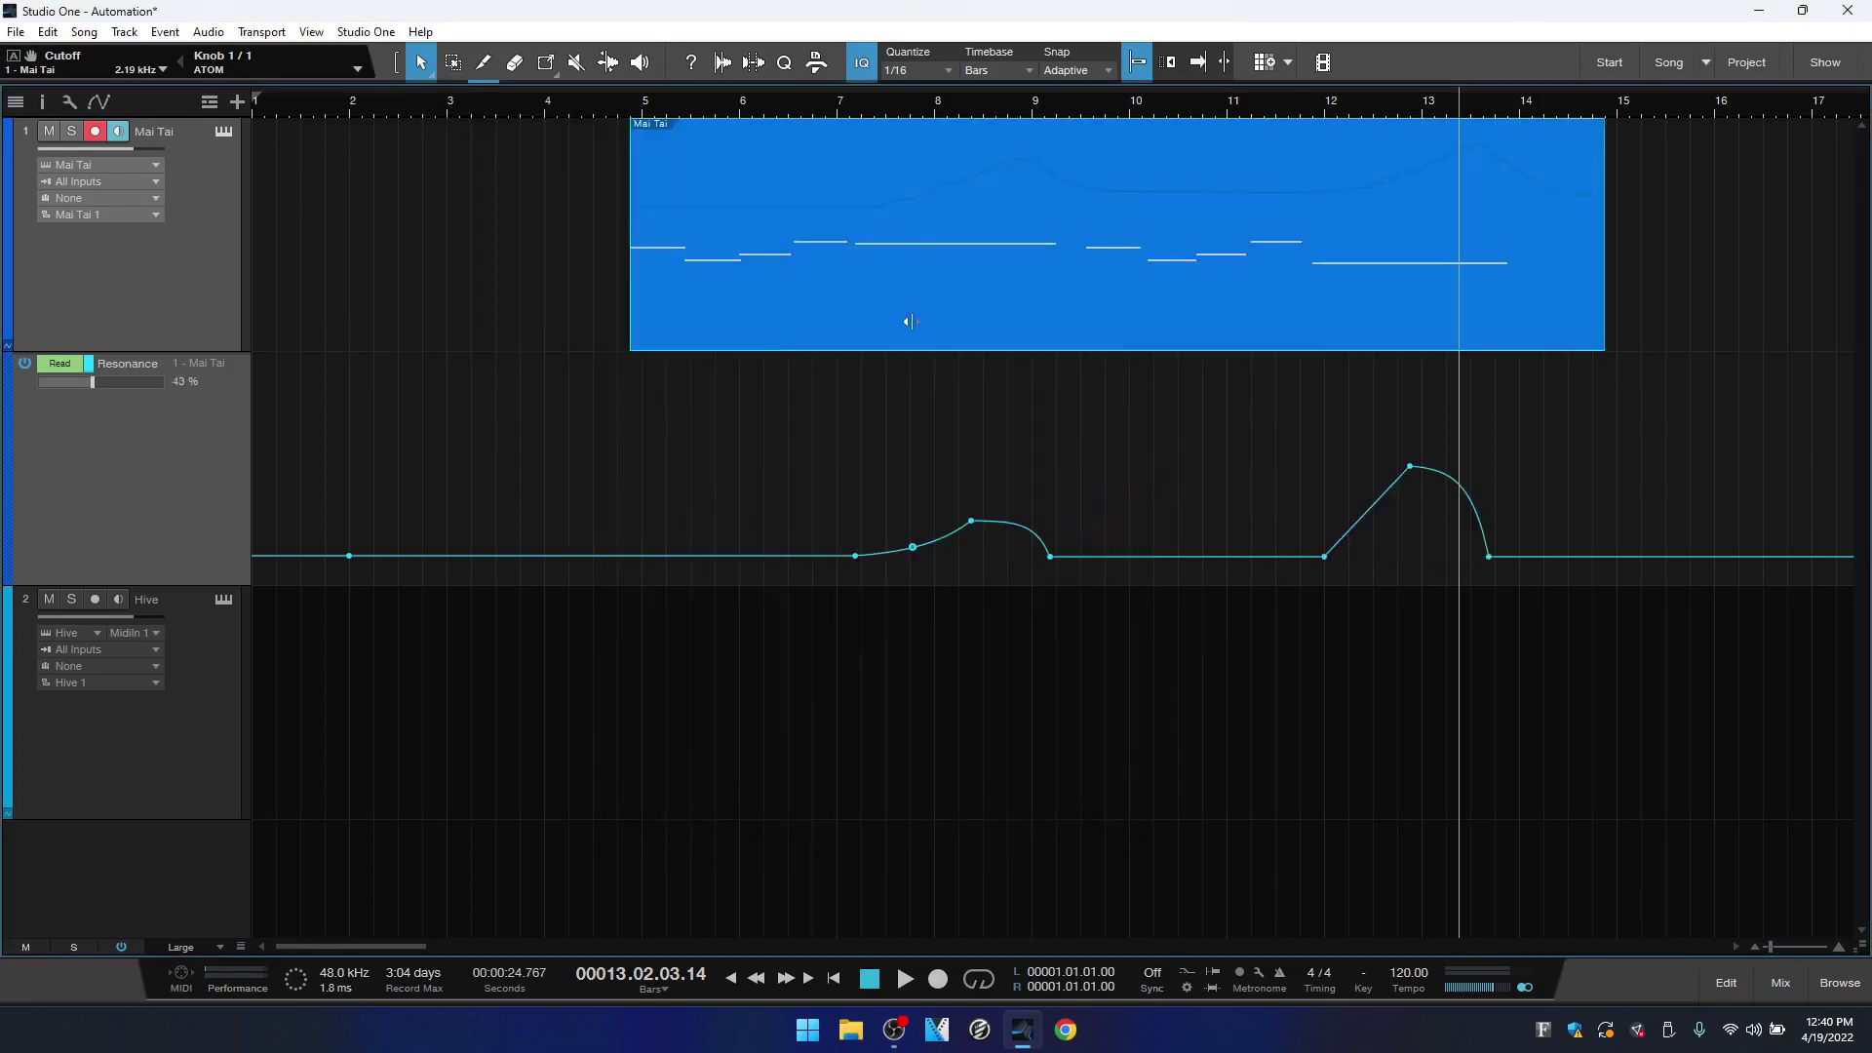
pyautogui.hotkey('ctrl', 'z')
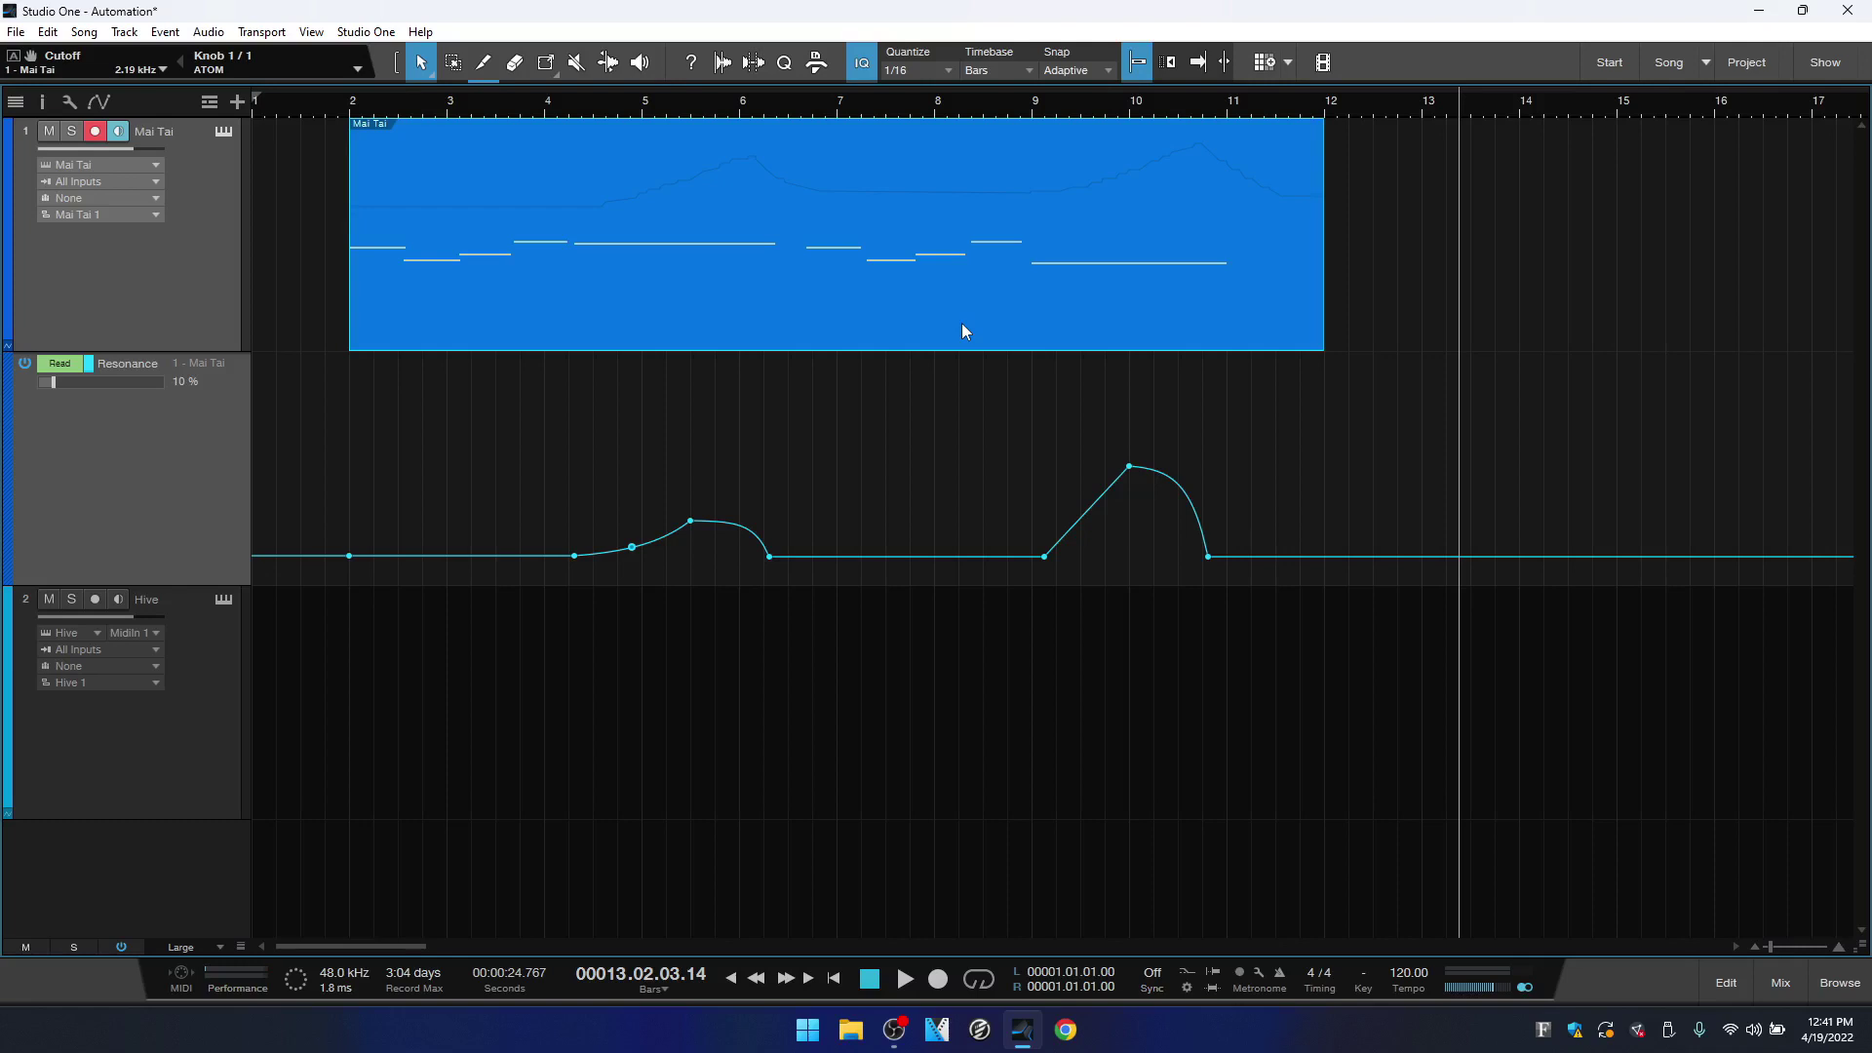
# Undo the last automation point change with Ctrl+Z
pyautogui.hotkey('ctrl', 'z')
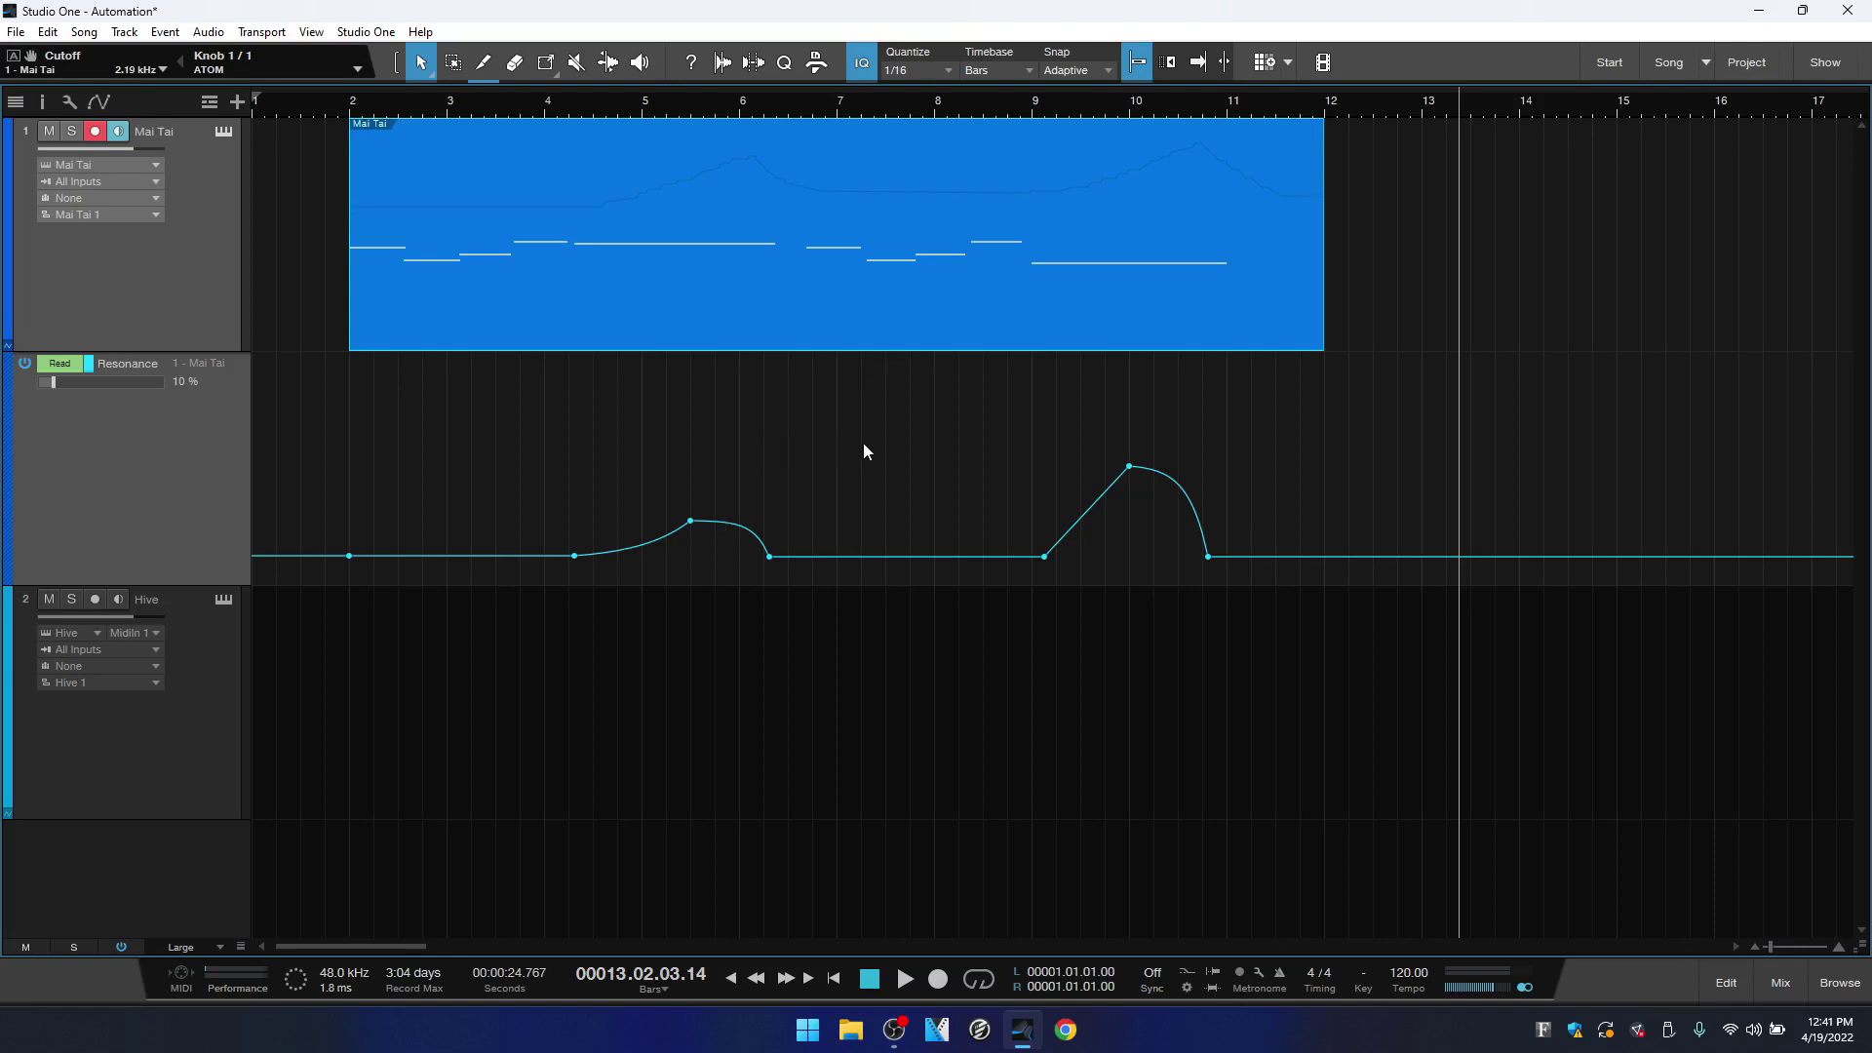